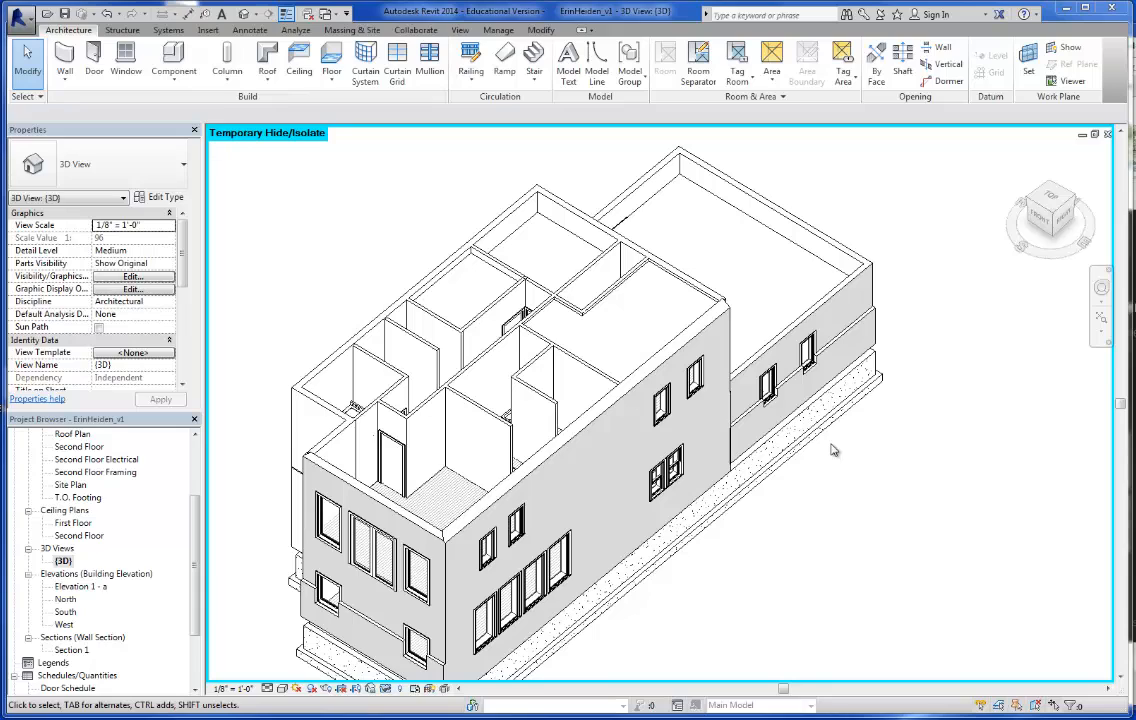
- Reset the temporary hide/isolate in the 3D view and temporarily hide the Roofs category
left_click(385, 688)
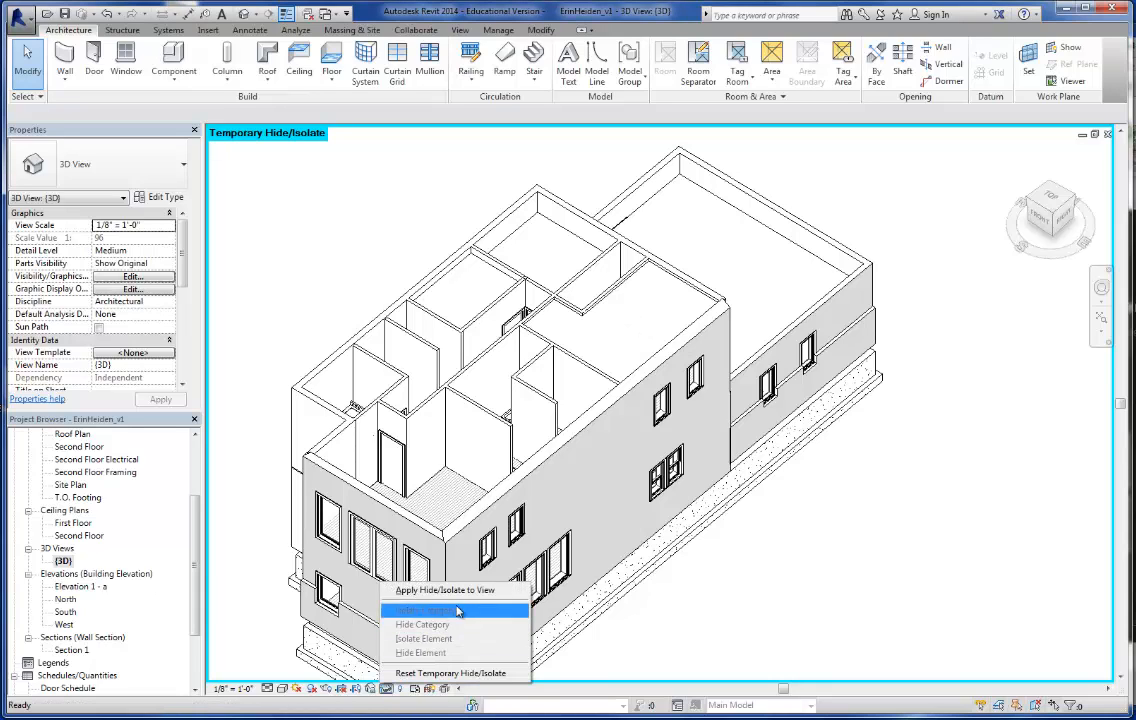
left_click(447, 673)
left_click(373, 310)
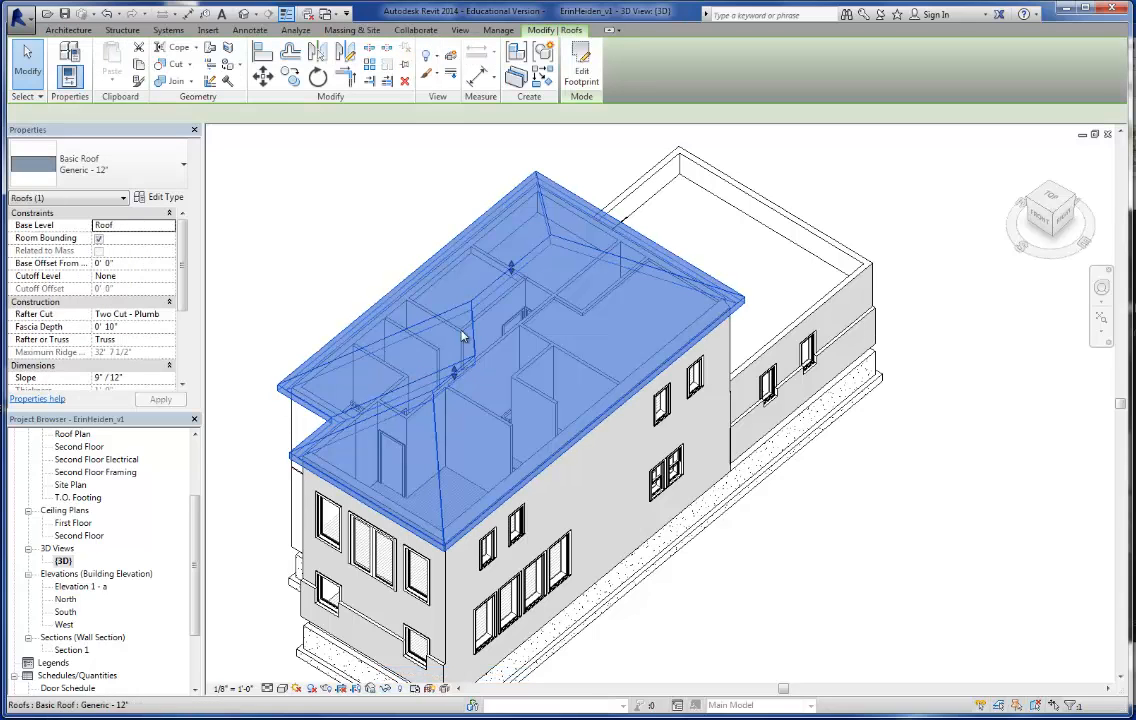
left_click(385, 688)
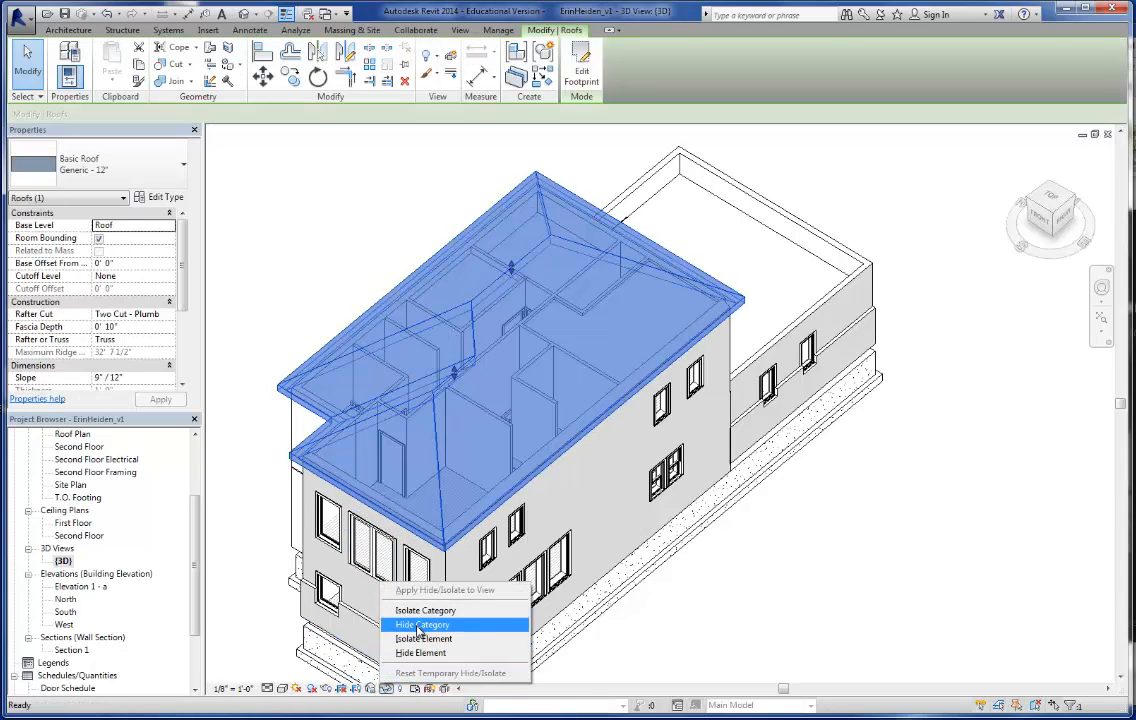
left_click(420, 625)
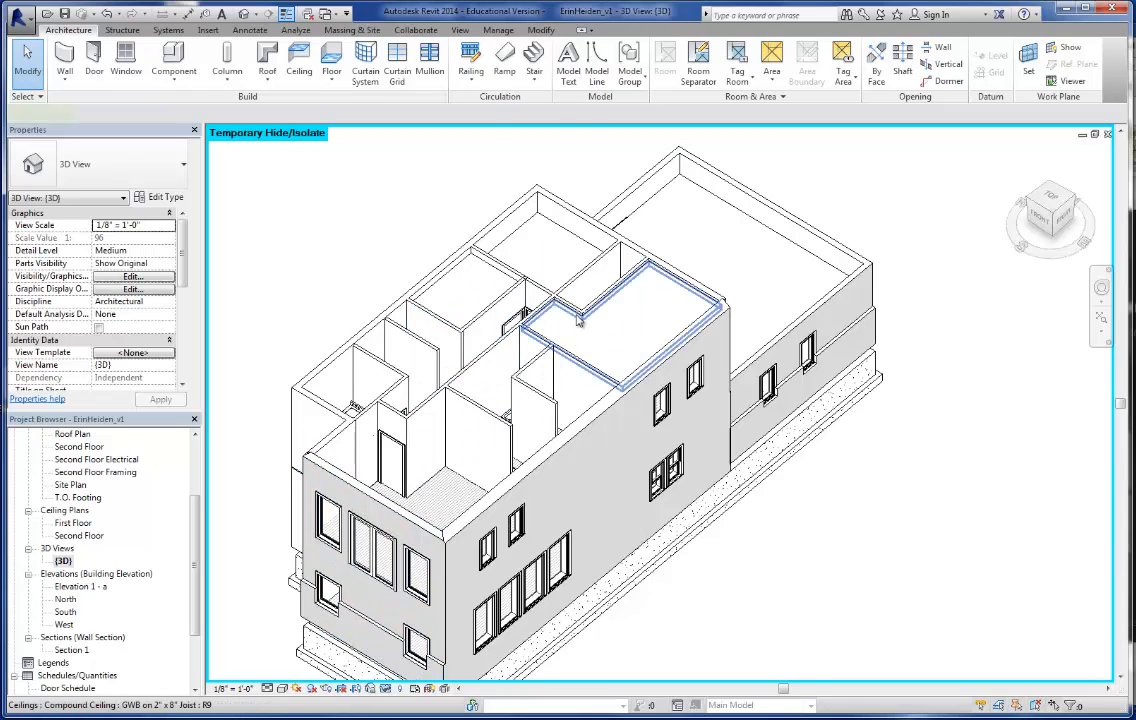
- Delete the existing ceilings from the second-floor rooms
left_click(616, 352)
key("Delete")
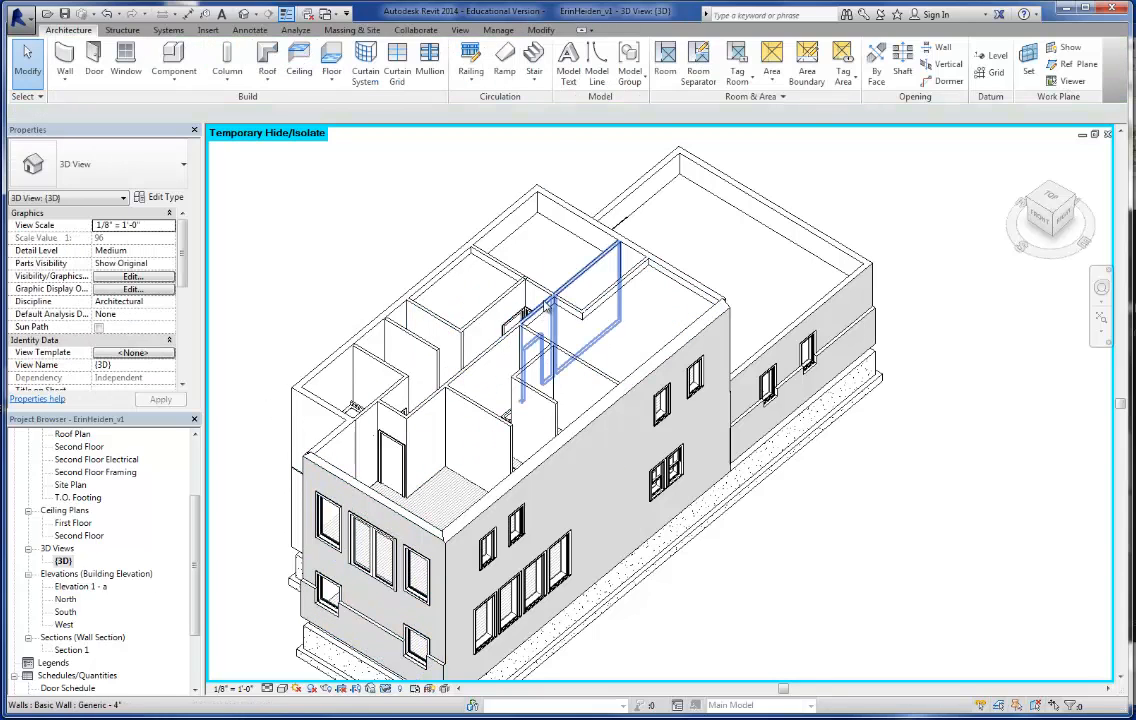
left_click(506, 214)
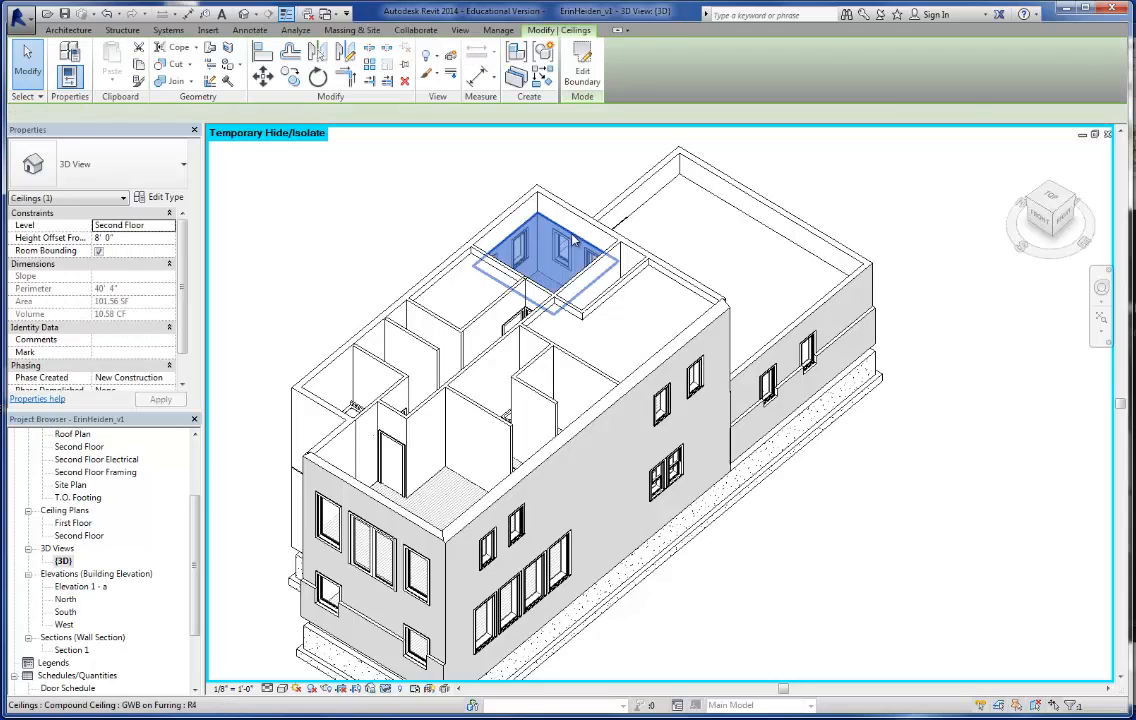
key("Delete")
left_click(492, 278)
key("Delete")
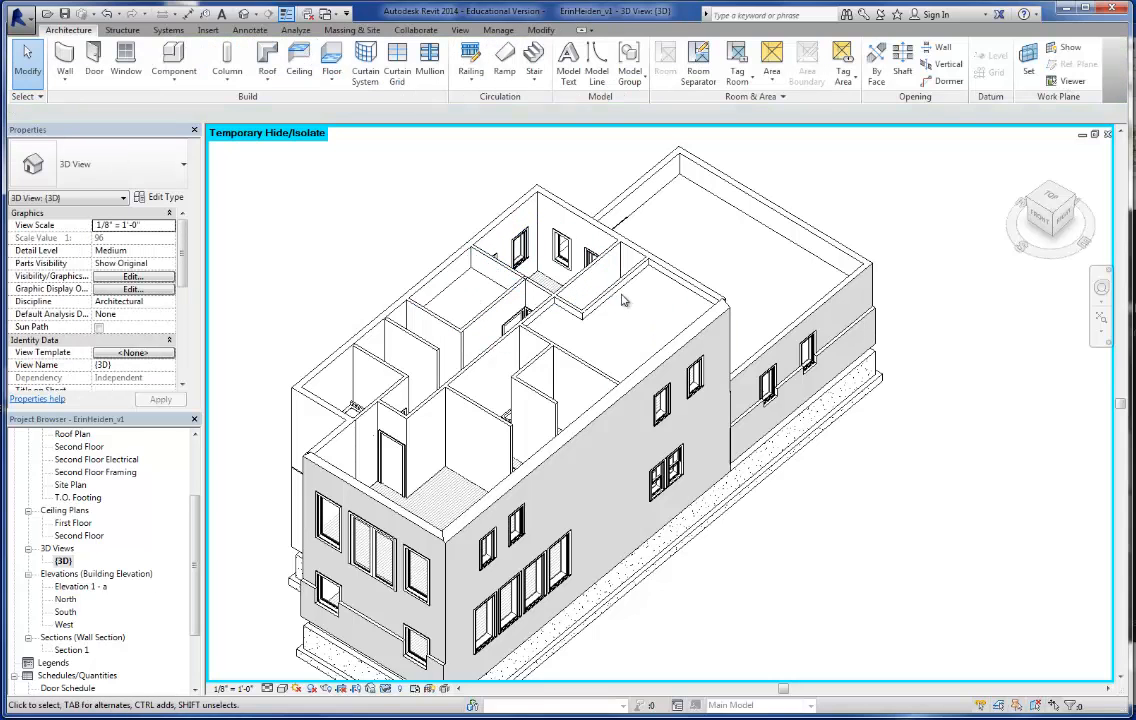
left_click(622, 300)
key("Delete")
left_click(522, 292)
key("Delete")
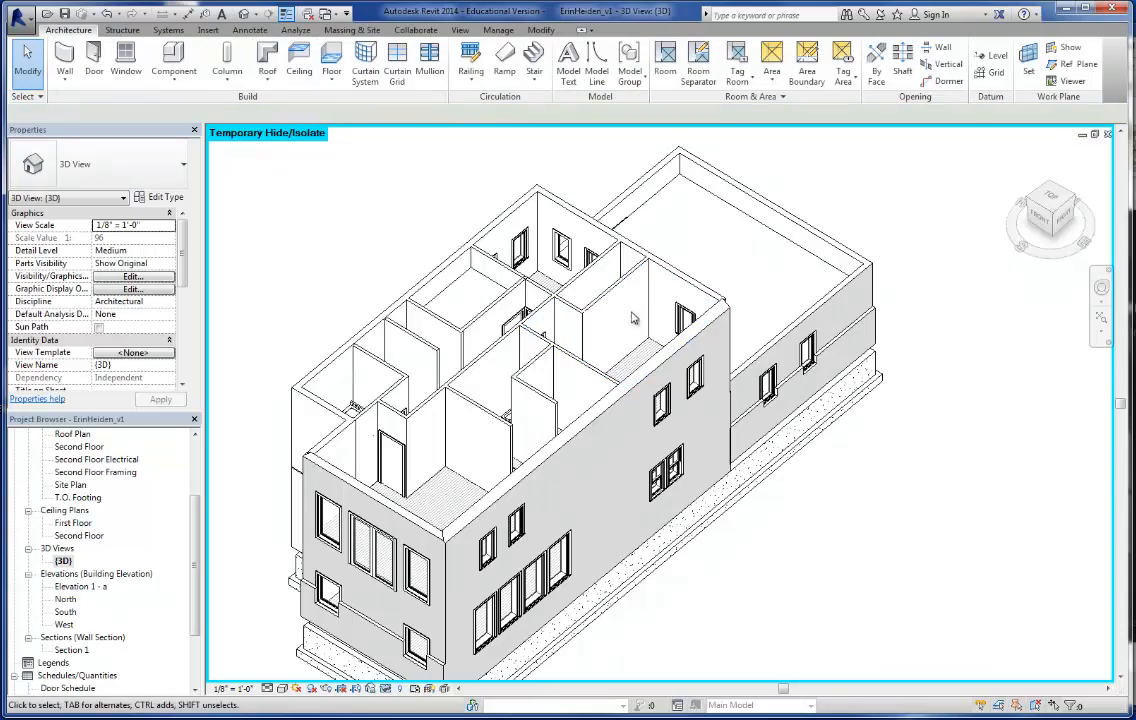
left_click(445, 285)
key("Delete")
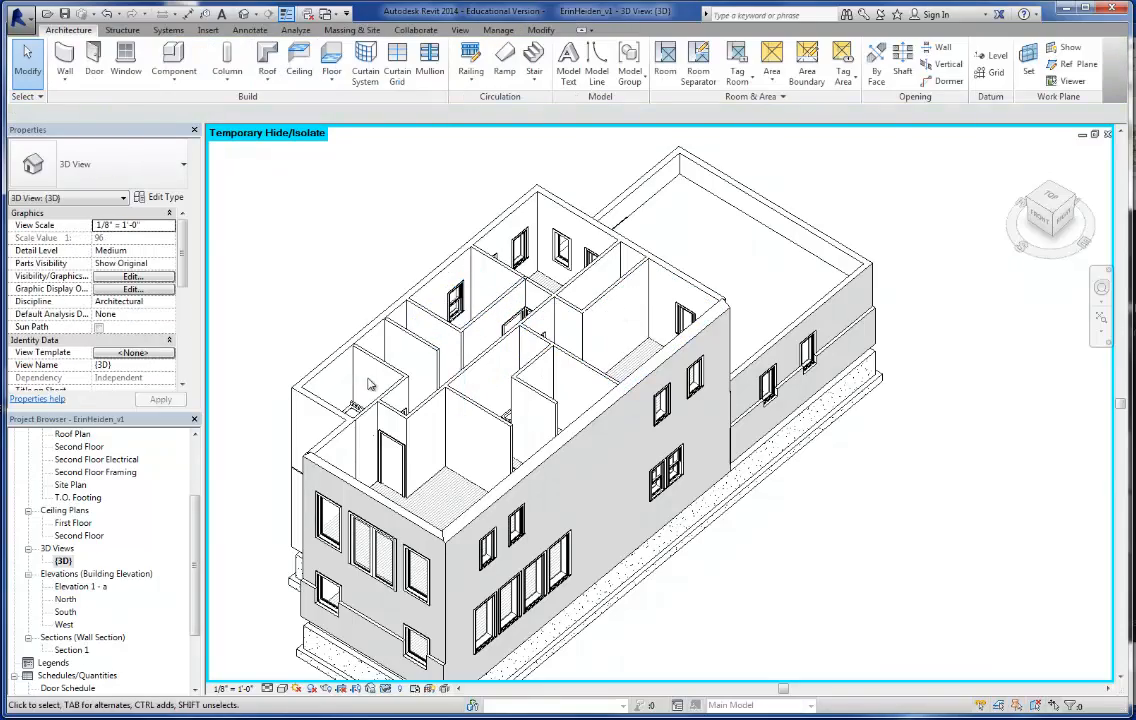
middle_click_drag(362, 393, 470, 372, "shift")
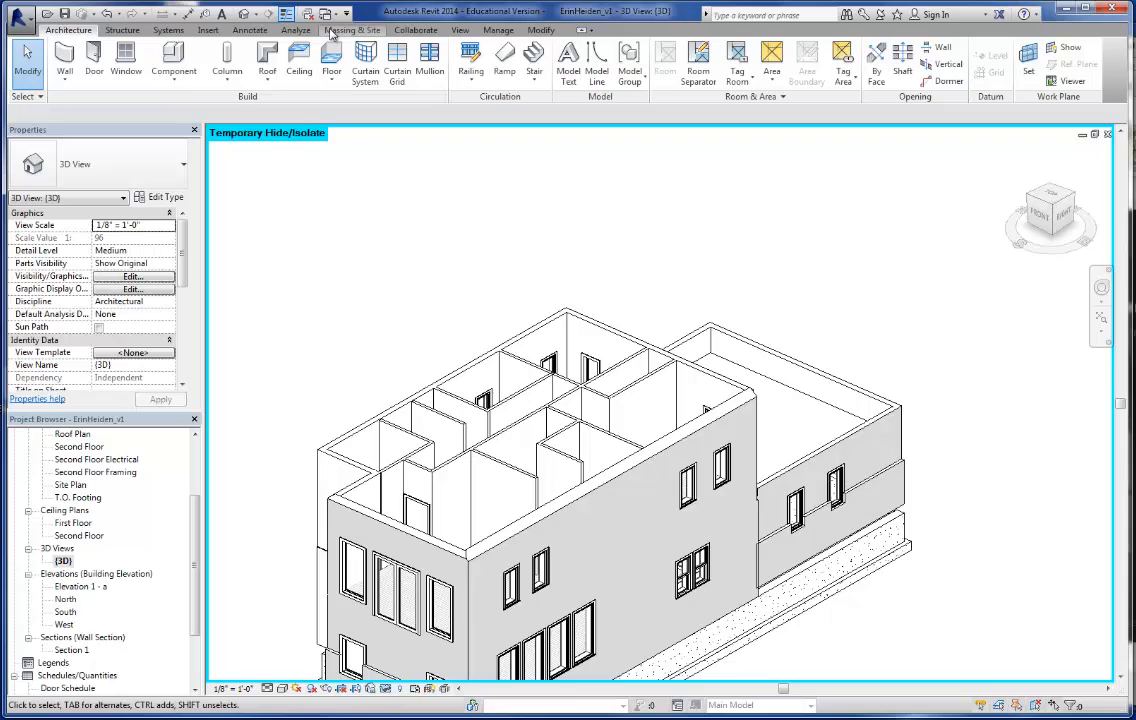
left_click(300, 62)
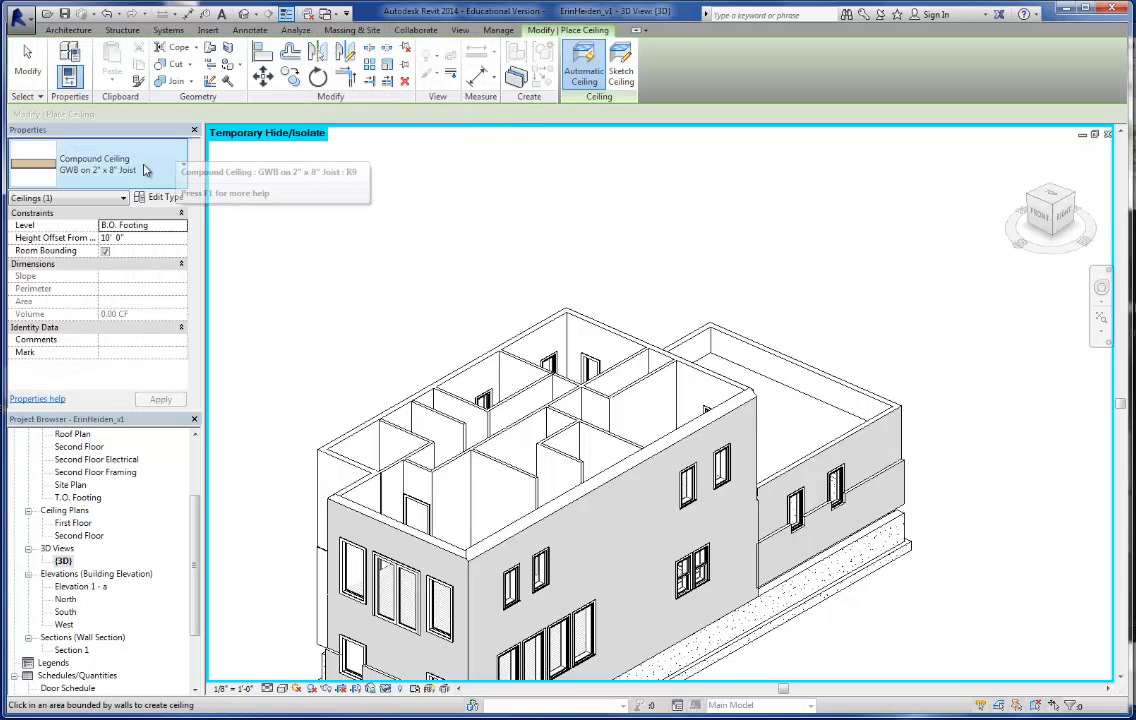
left_click(150, 170)
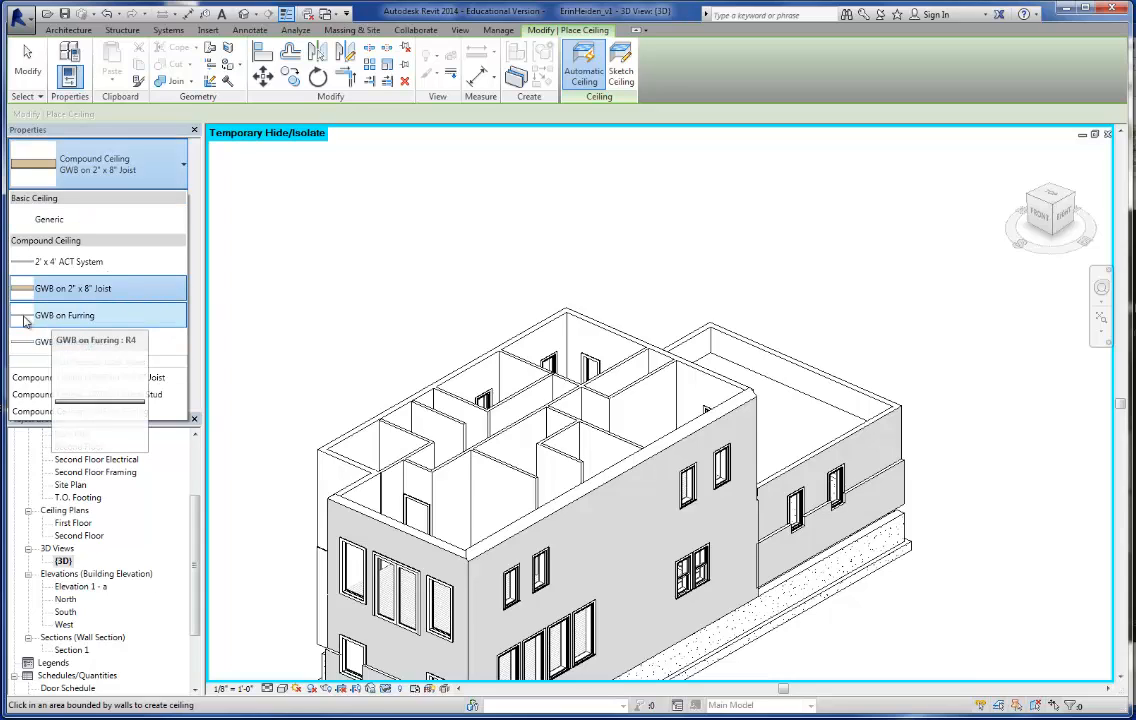
left_click(125, 318)
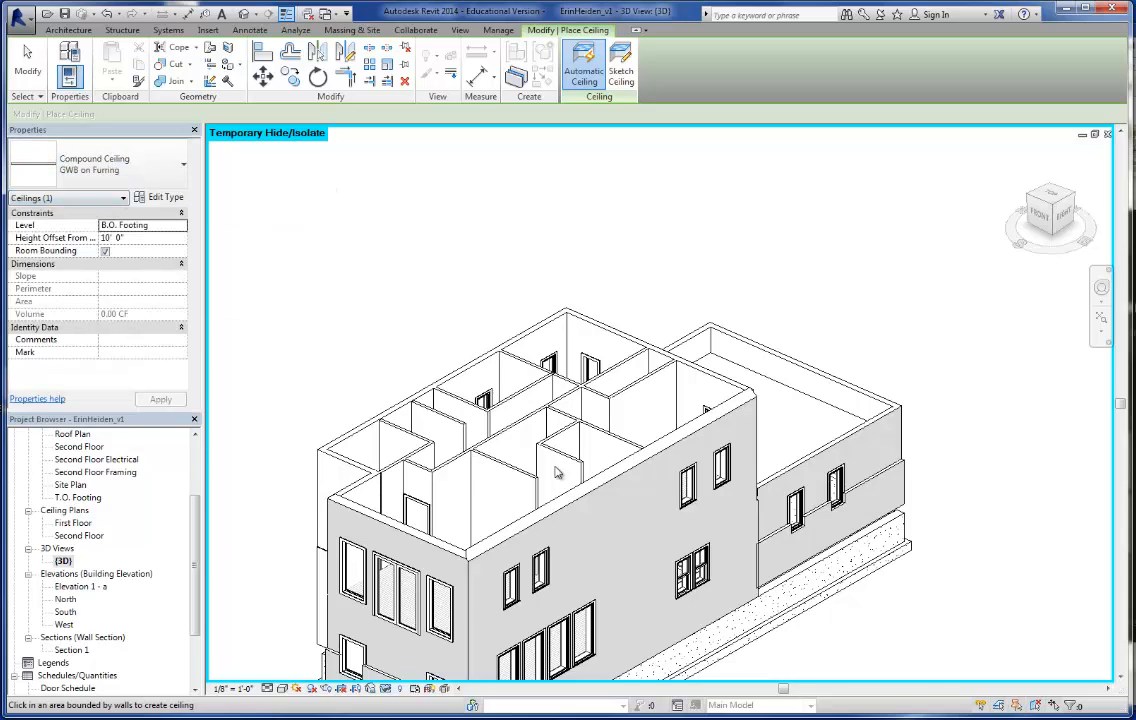
scroll(407, 585, "down", 2)
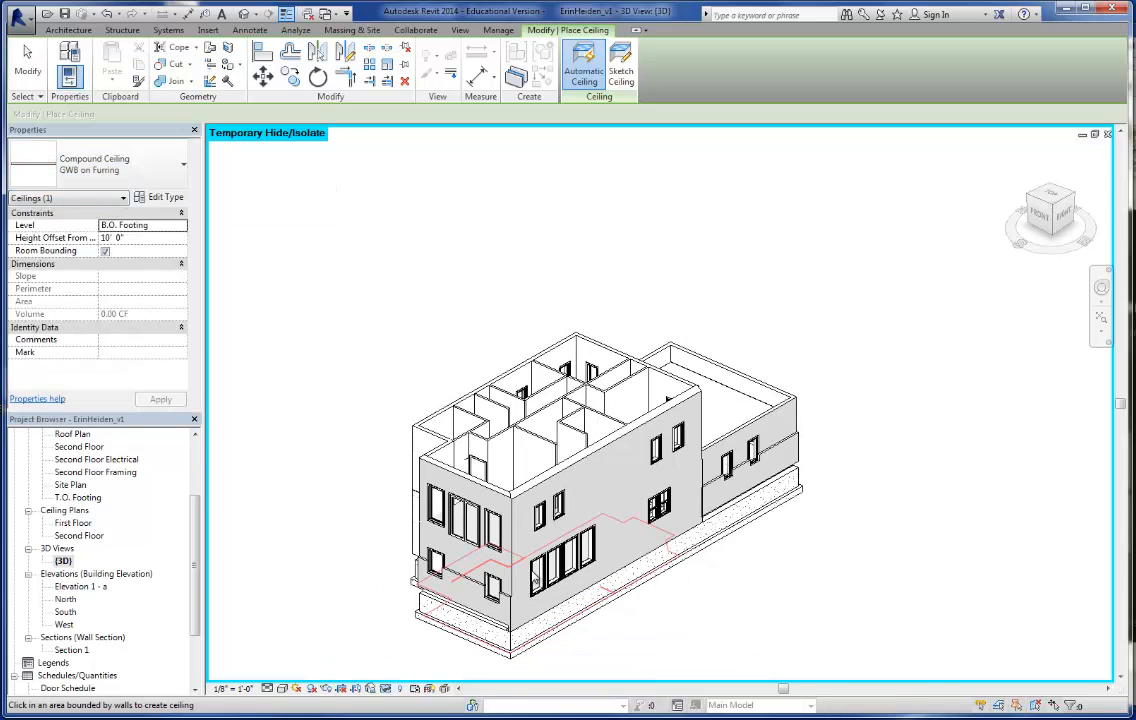
left_click(174, 227)
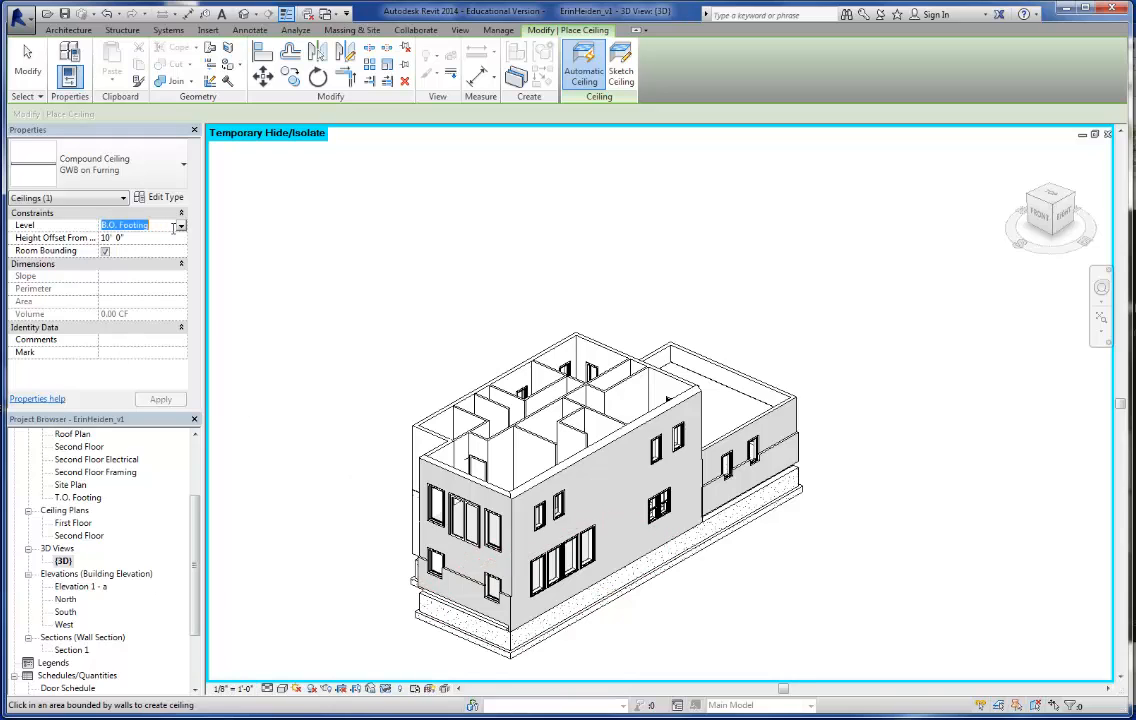
left_click(181, 226)
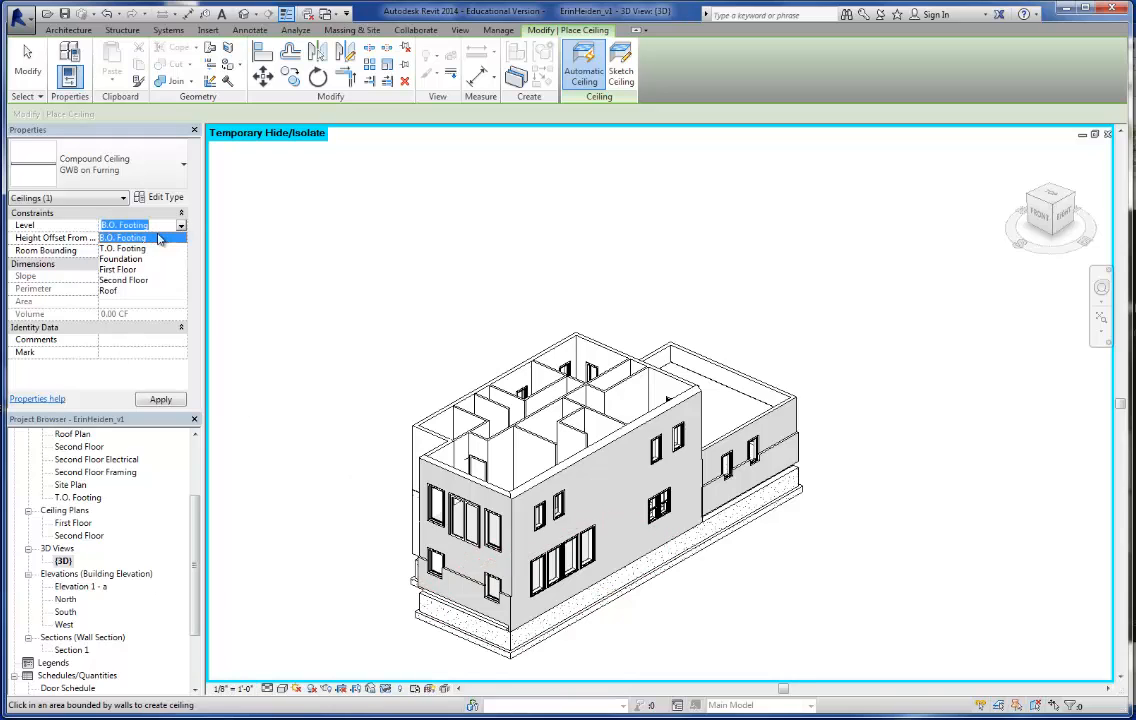
left_click(118, 269)
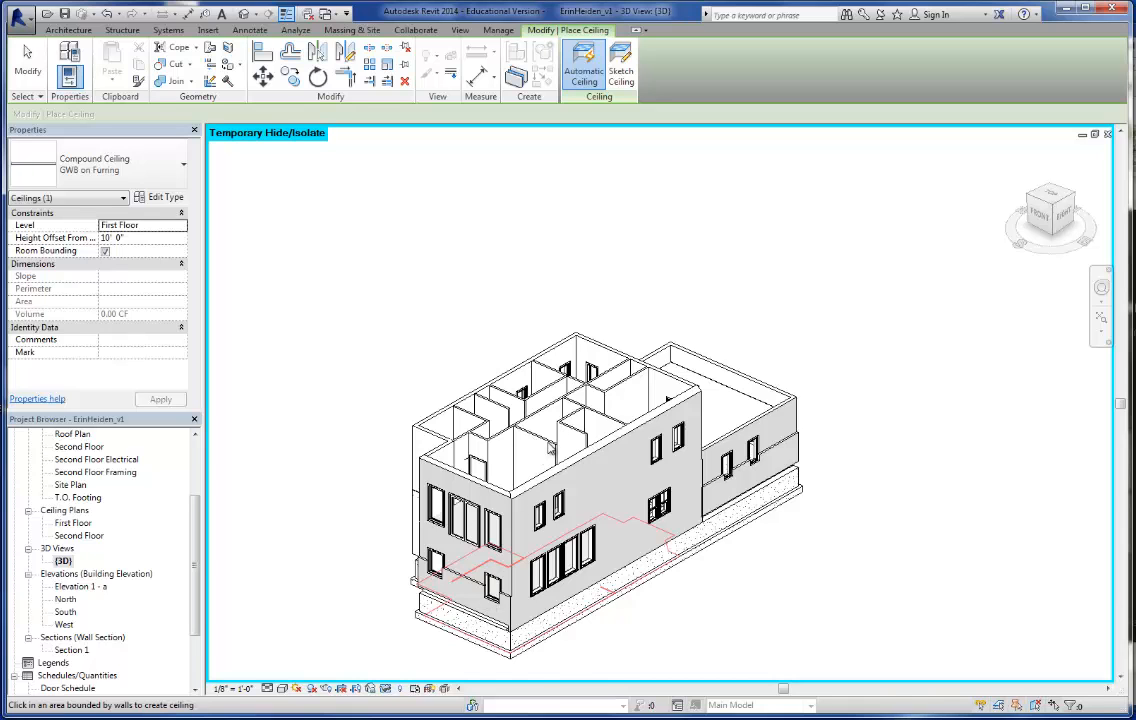
scroll(538, 437, "up", 4)
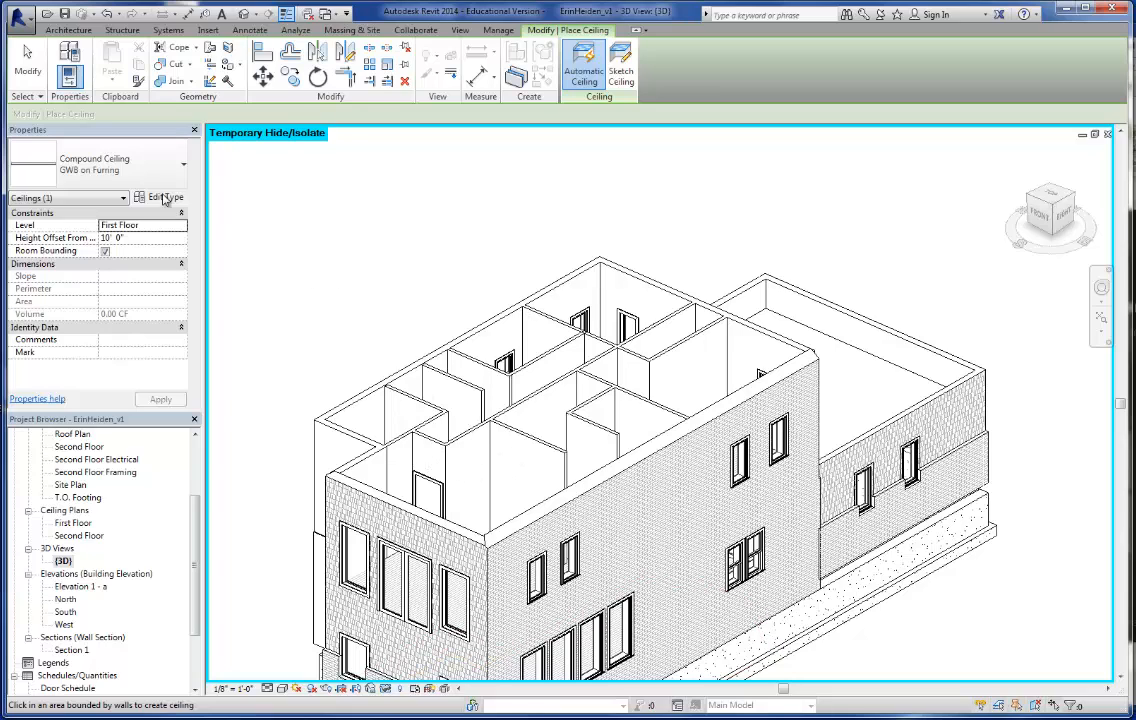
left_click(27, 58)
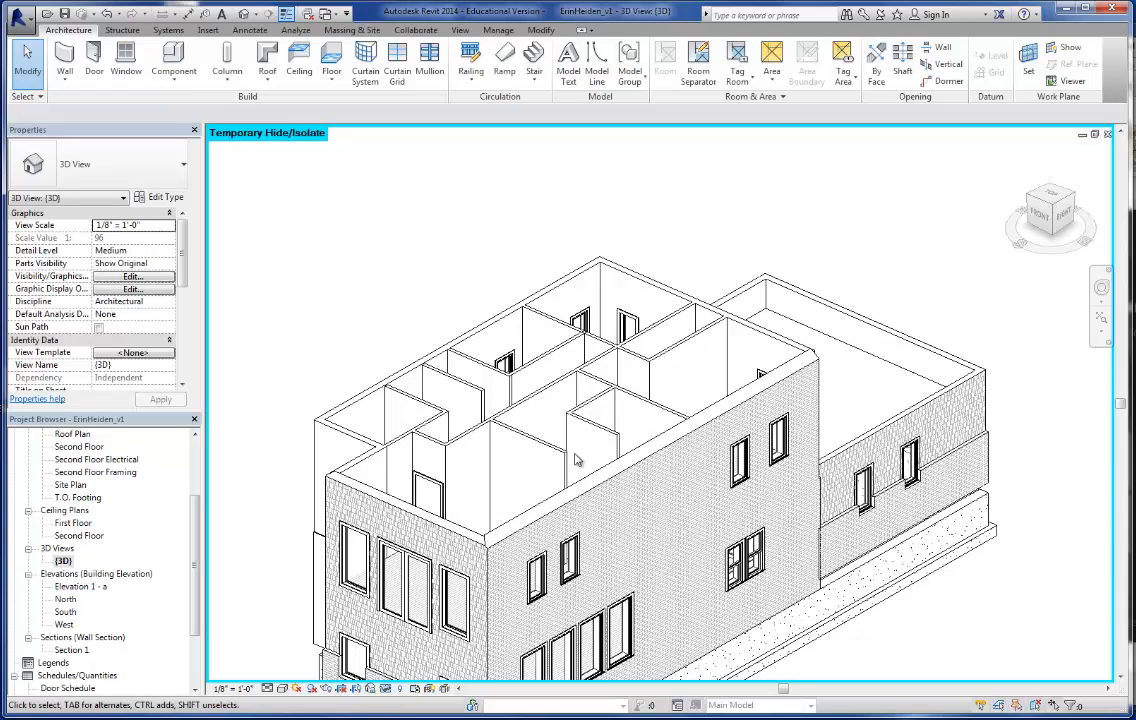
- Change the long brick exterior side wall's type to the stacked wall Exterior Shingle Over Brick w Wood Stud 2
scroll(585, 430, "down", 2)
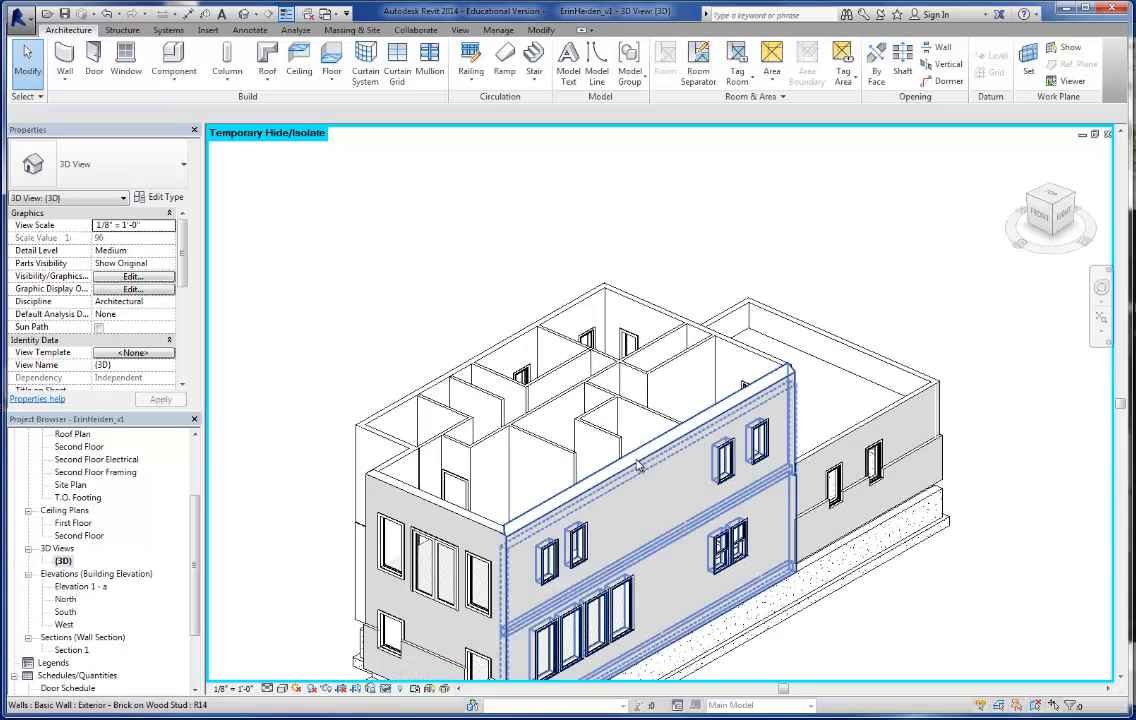
scroll(598, 468, "up", 1)
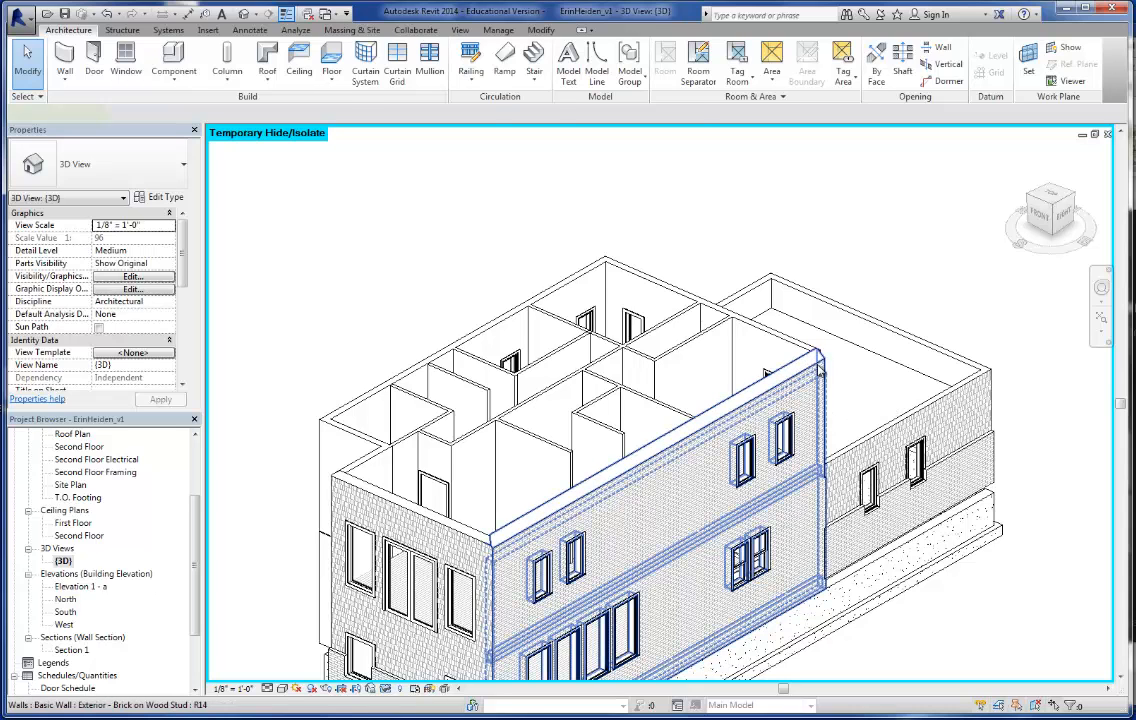
left_click(667, 527)
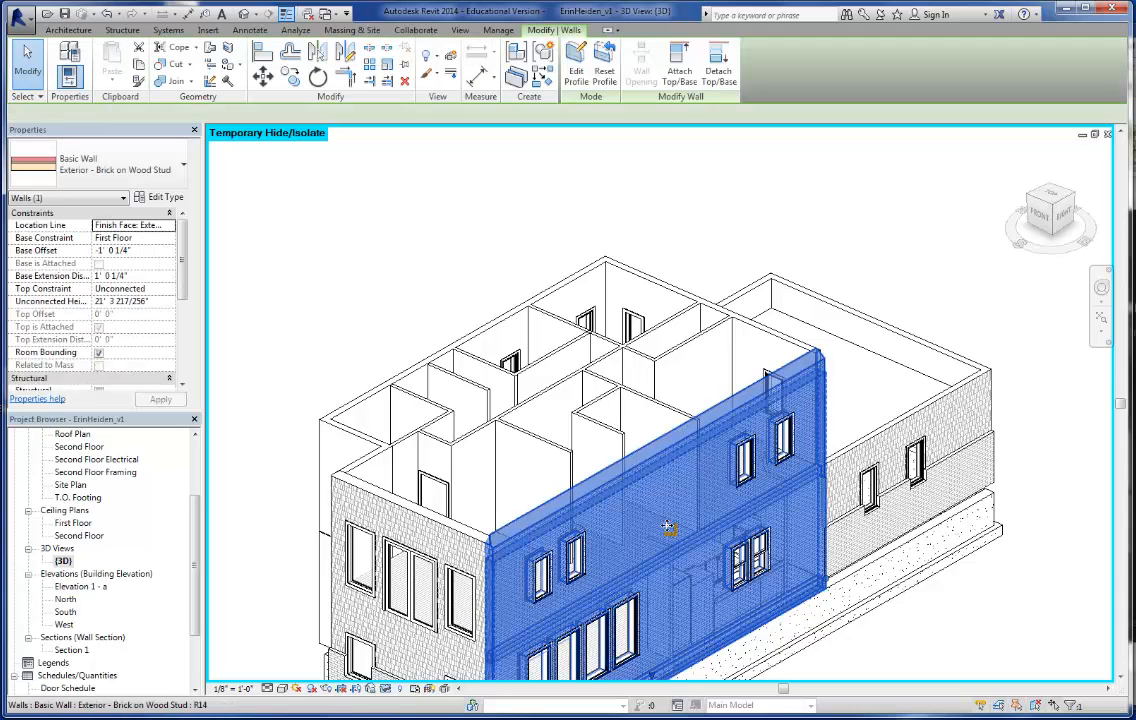
left_click(915, 271)
middle_click_drag(553, 464, 603, 397)
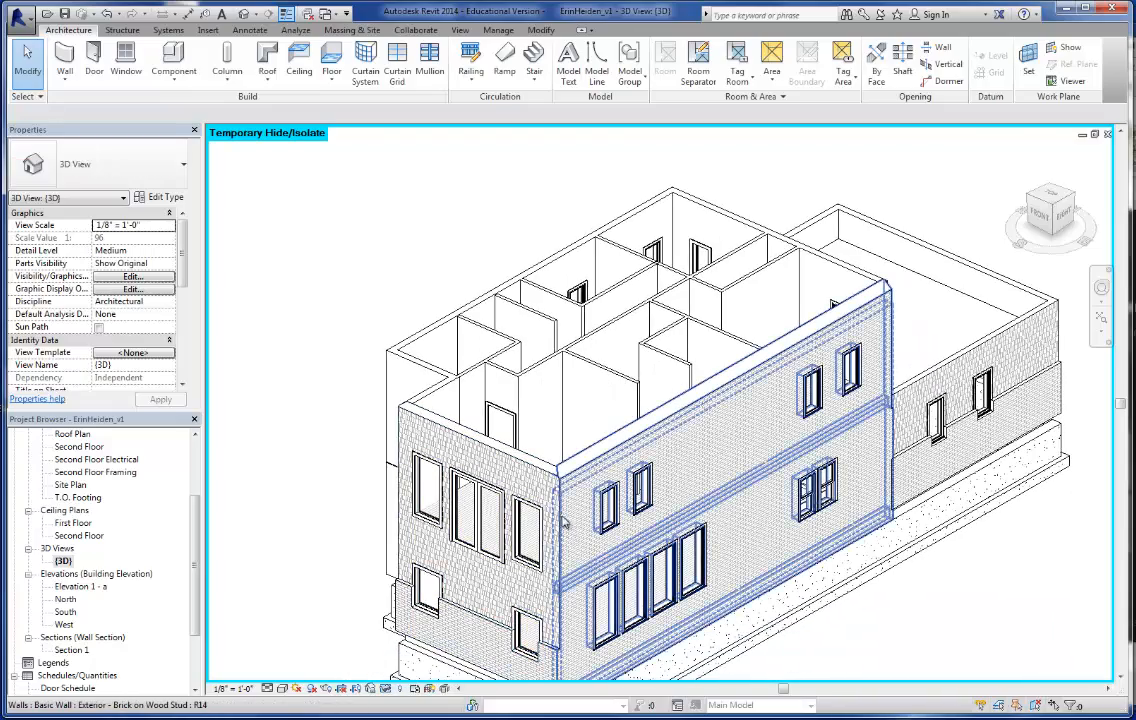
scroll(574, 511, "up", 2)
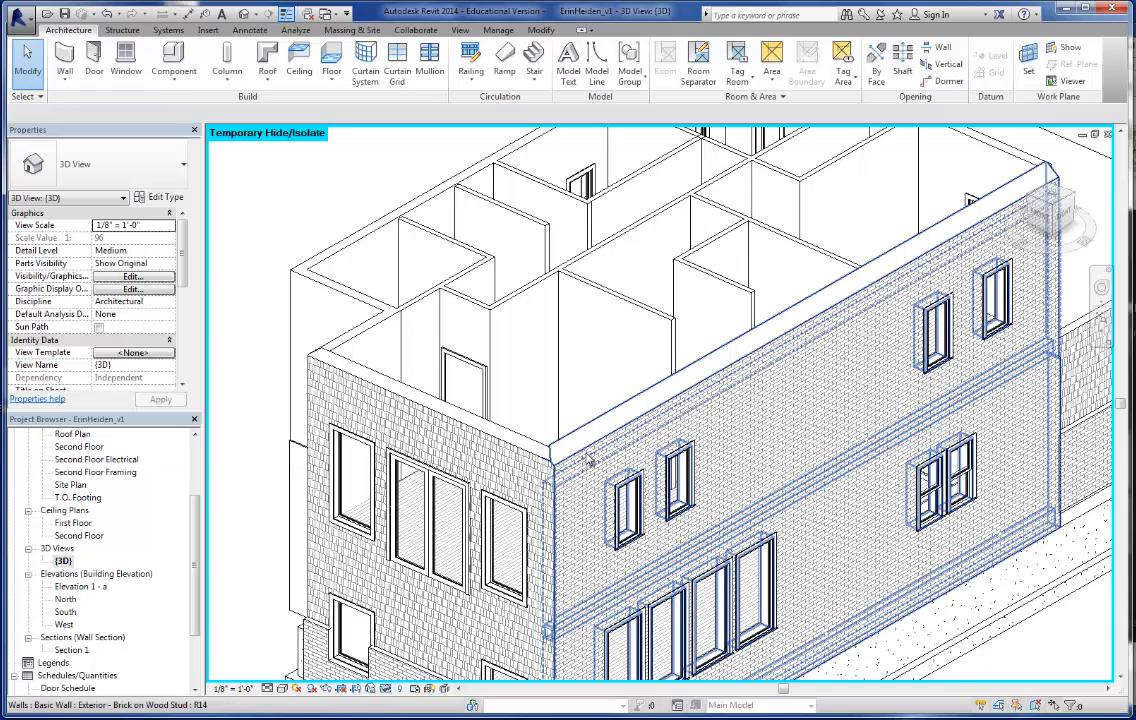
left_click(589, 457)
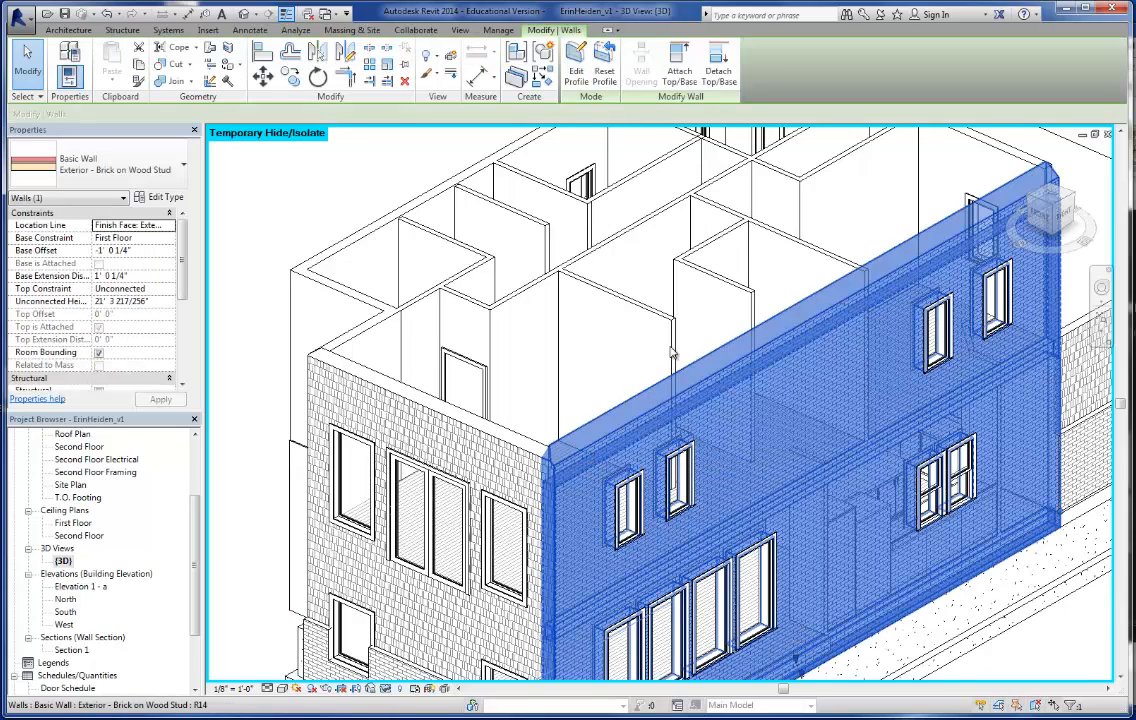
left_click(178, 173)
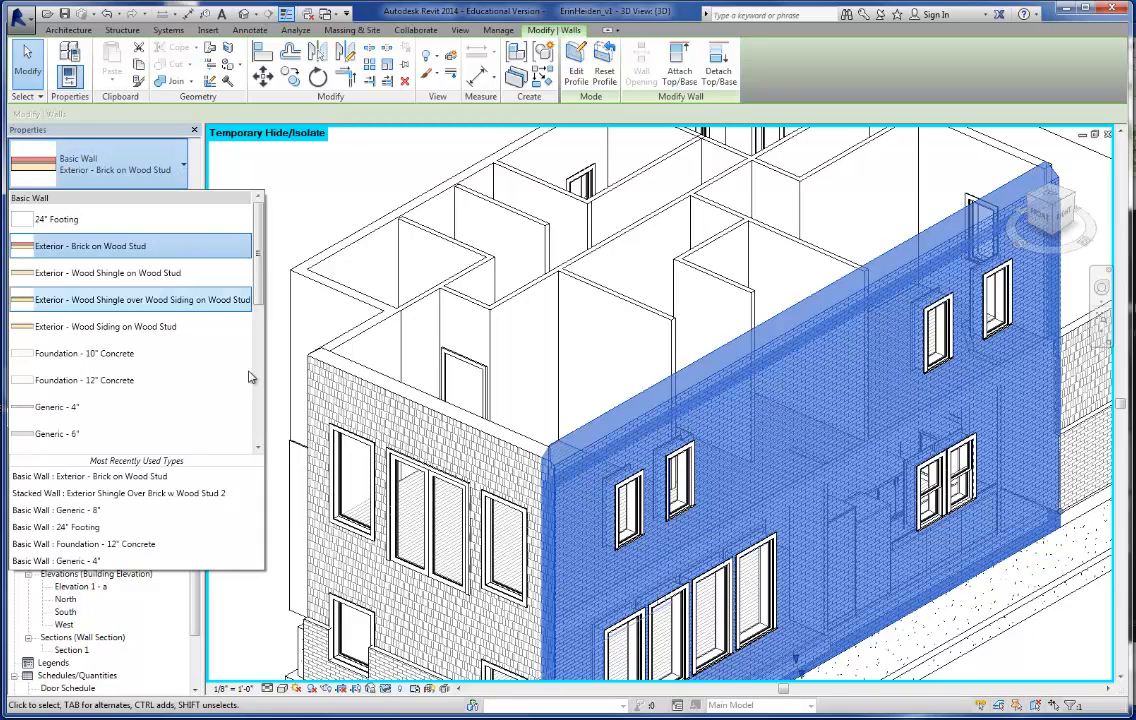
scroll(240, 300, "down", 6)
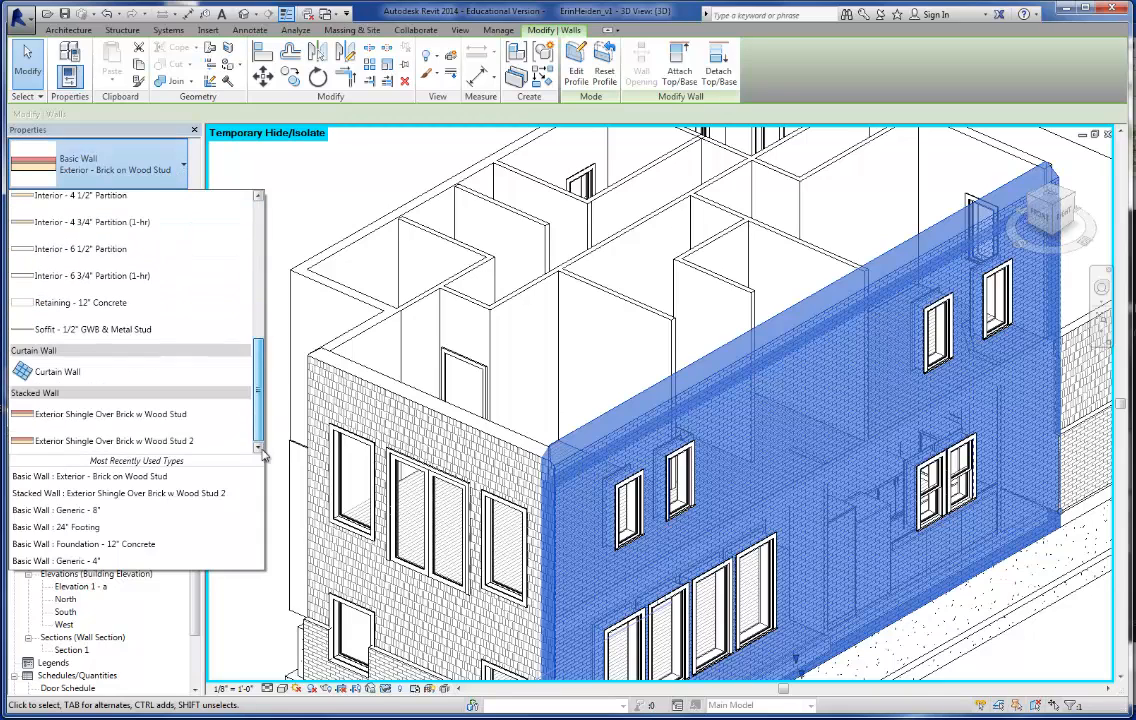
left_click(116, 446)
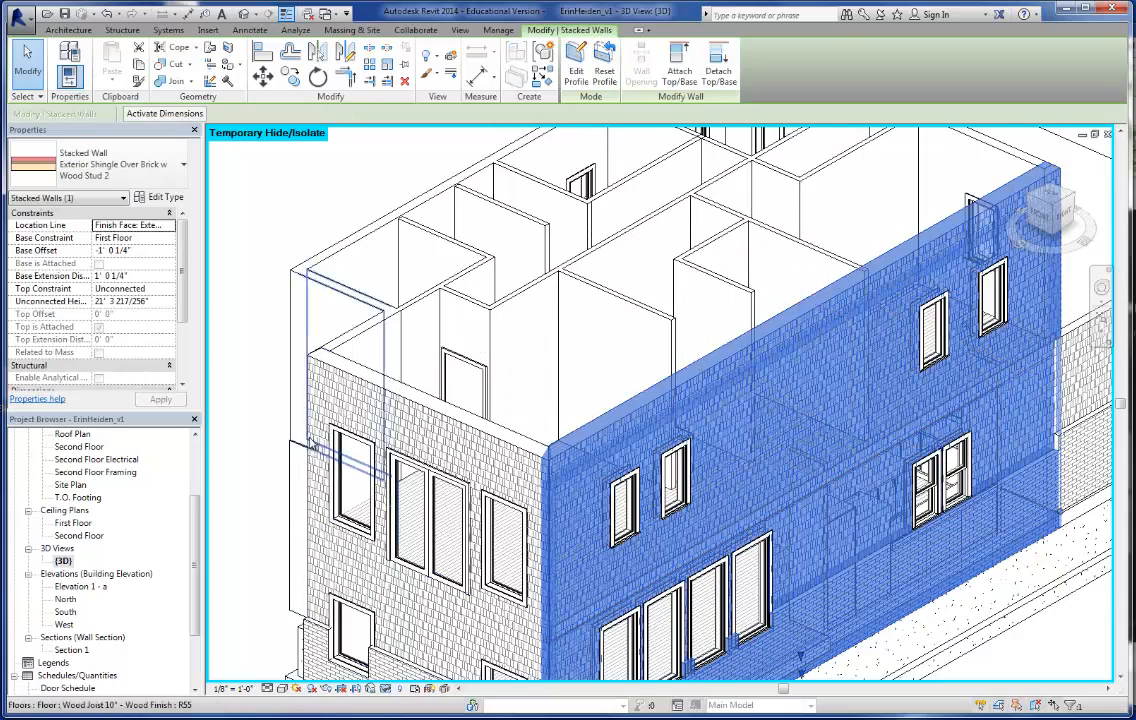
left_click(248, 438)
- Start a new floor and duplicate the Wood Joist 10" - Ceramic Tile type as Ceiling_DH
scroll(440, 390, "down", 3)
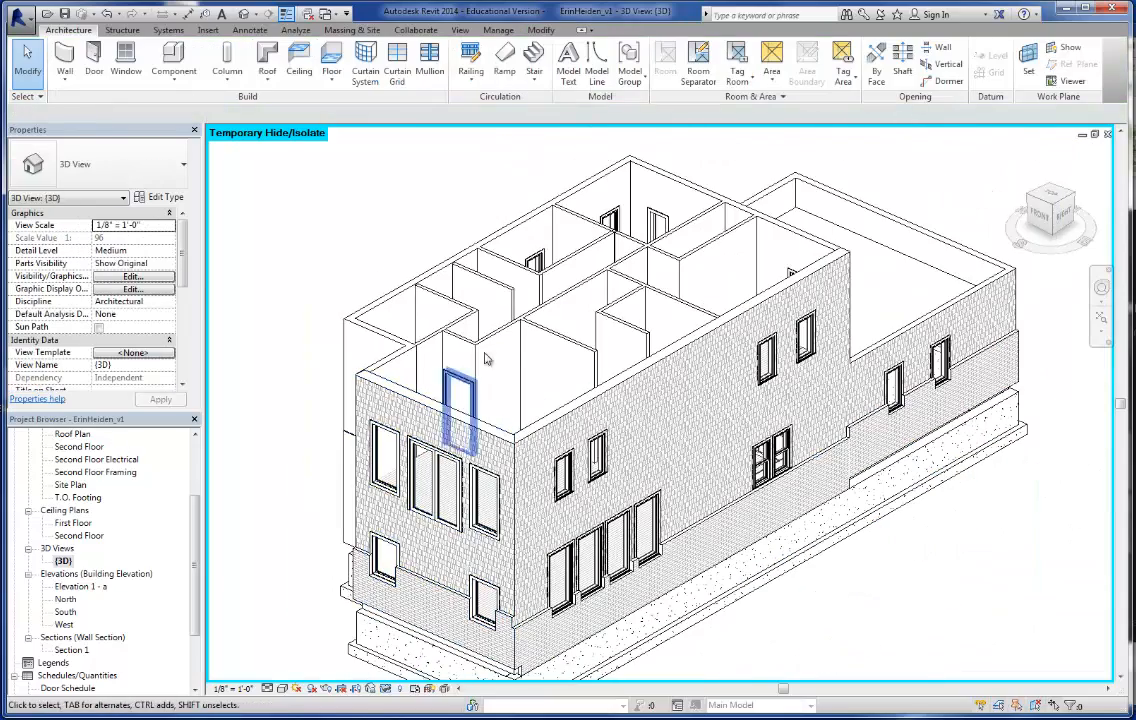
middle_click_drag(519, 360, 573, 445)
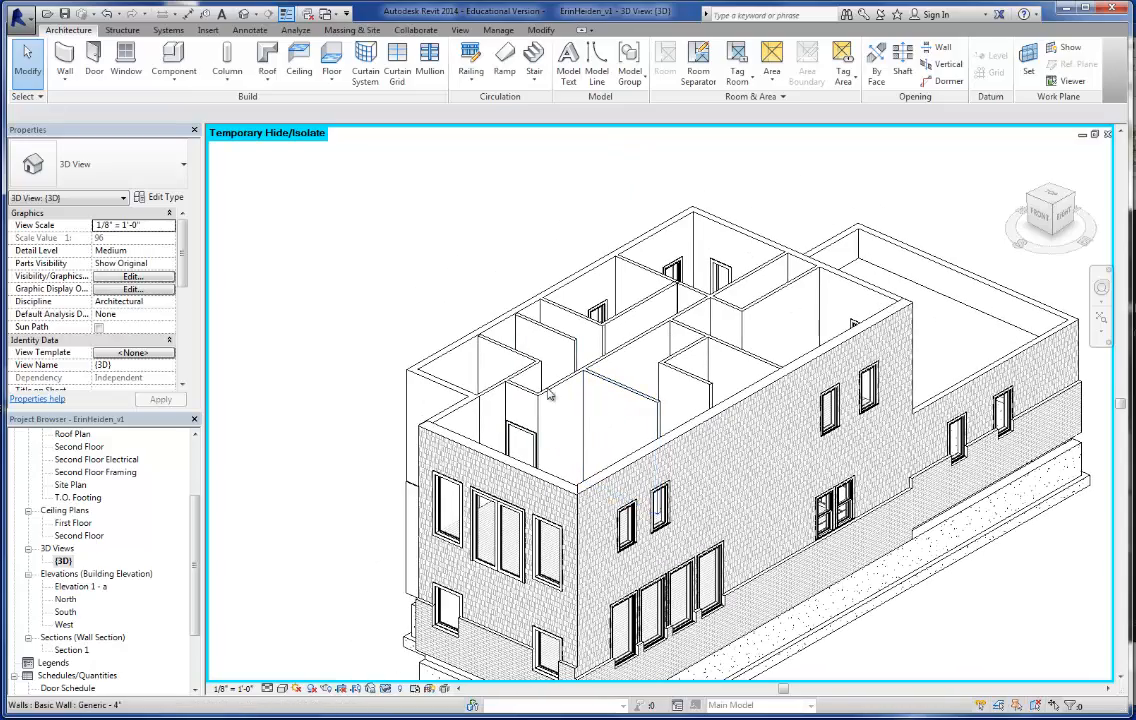
scroll(540, 500, "up", 5)
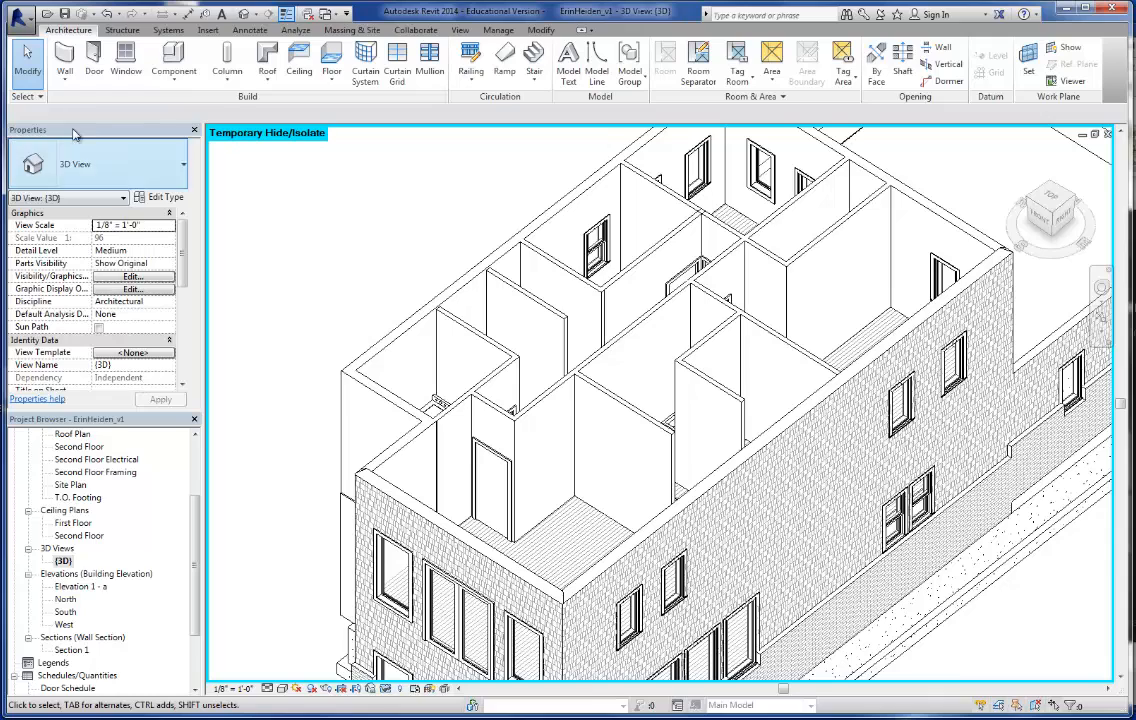
left_click(332, 60)
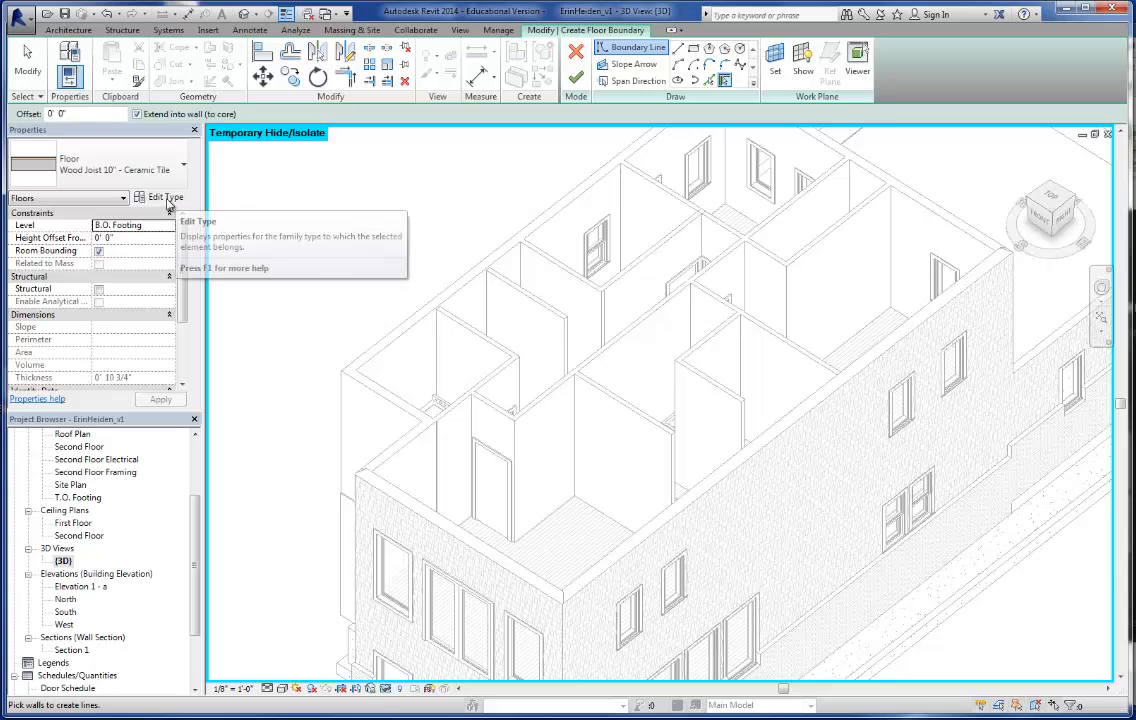
left_click(168, 198)
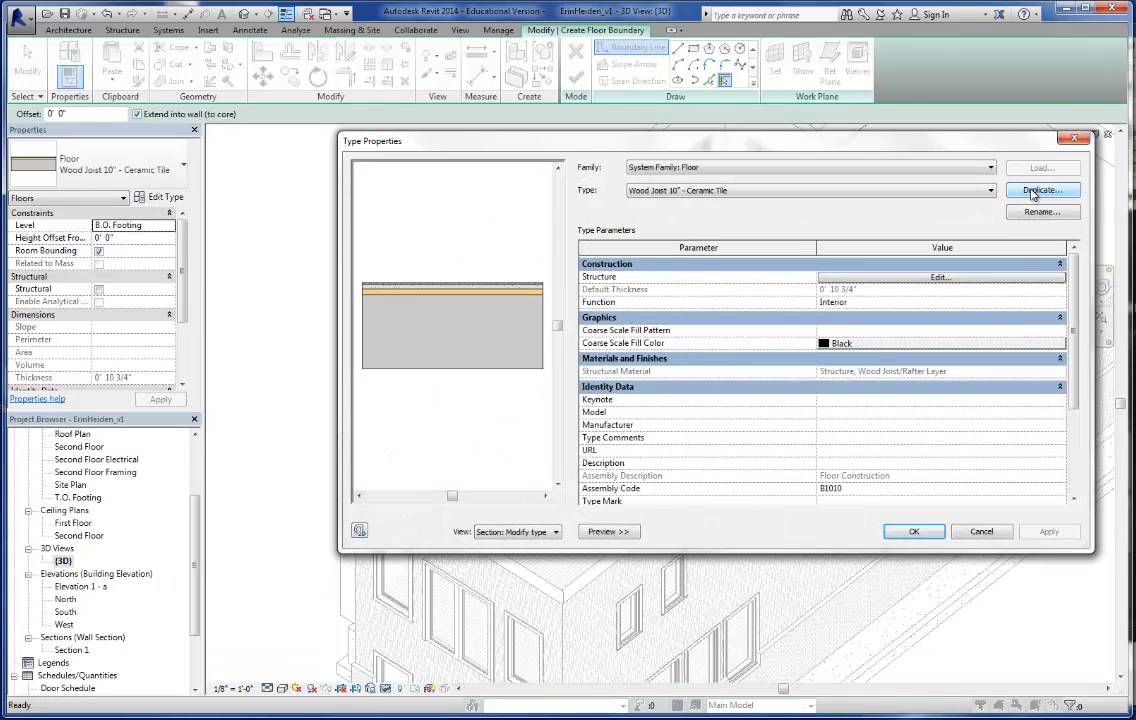
left_click(1040, 190)
left_click(760, 335)
left_click_drag(760, 335, 622, 348)
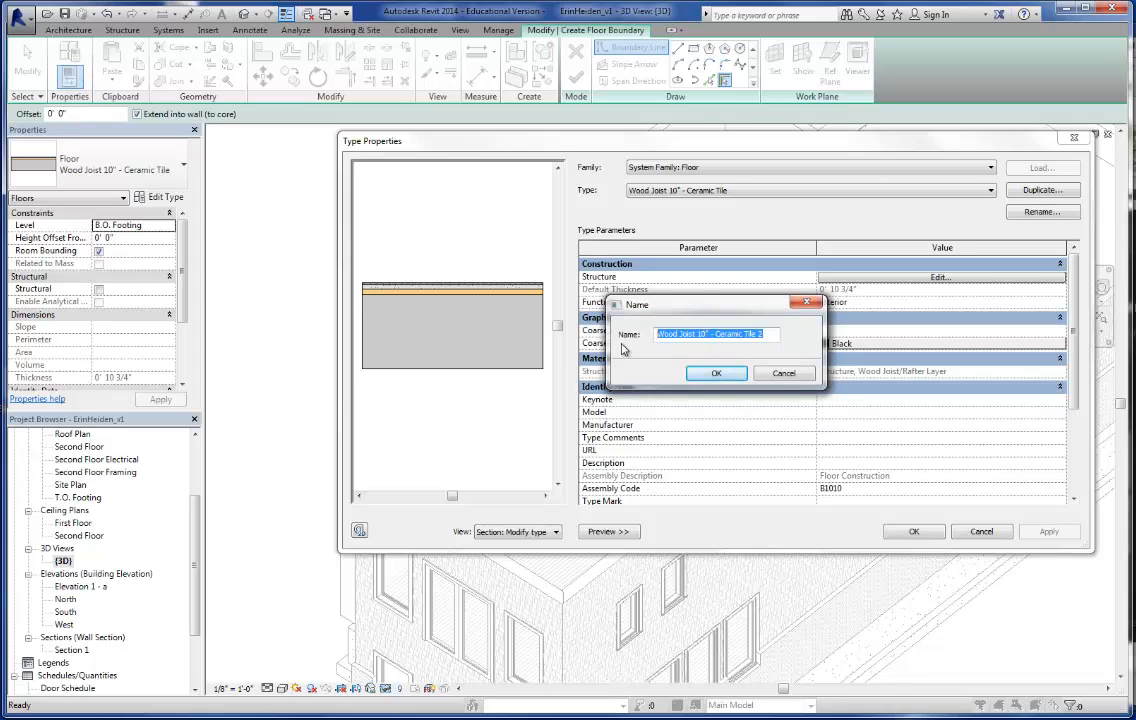
type("Ceiling_DH")
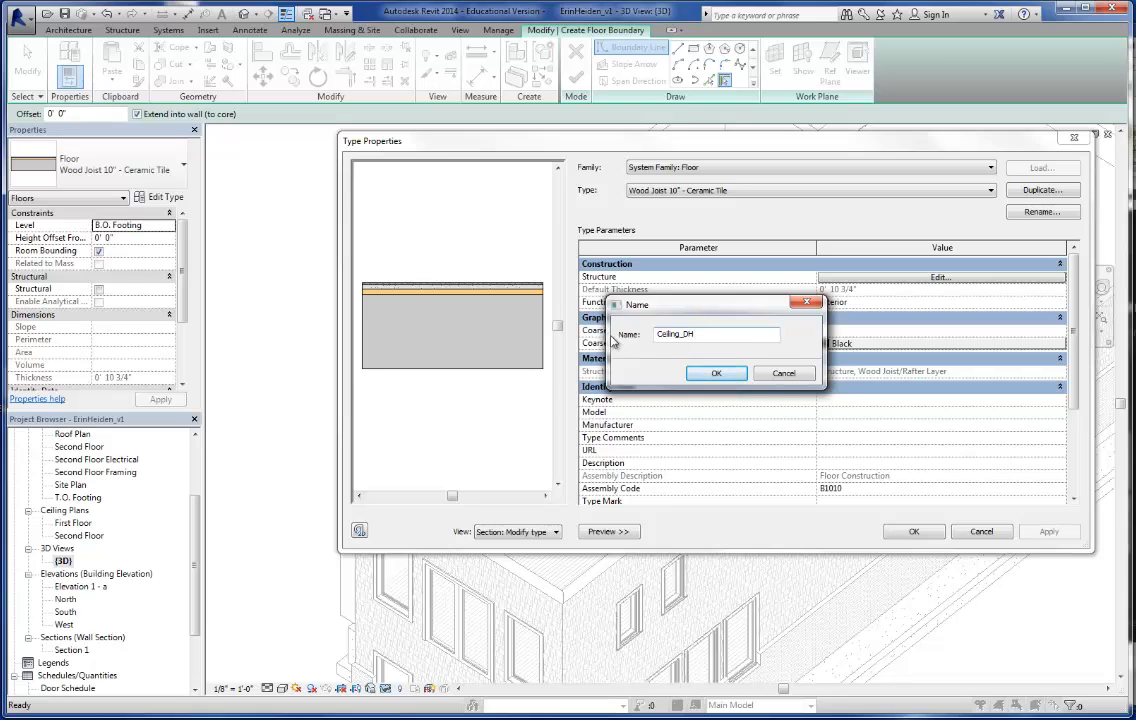
left_click(742, 376)
- Remove the tile finish, cementitious backer and plywood sheathing layers from Ceiling_DH, keeping only the wood joist structure layer
left_click(835, 277)
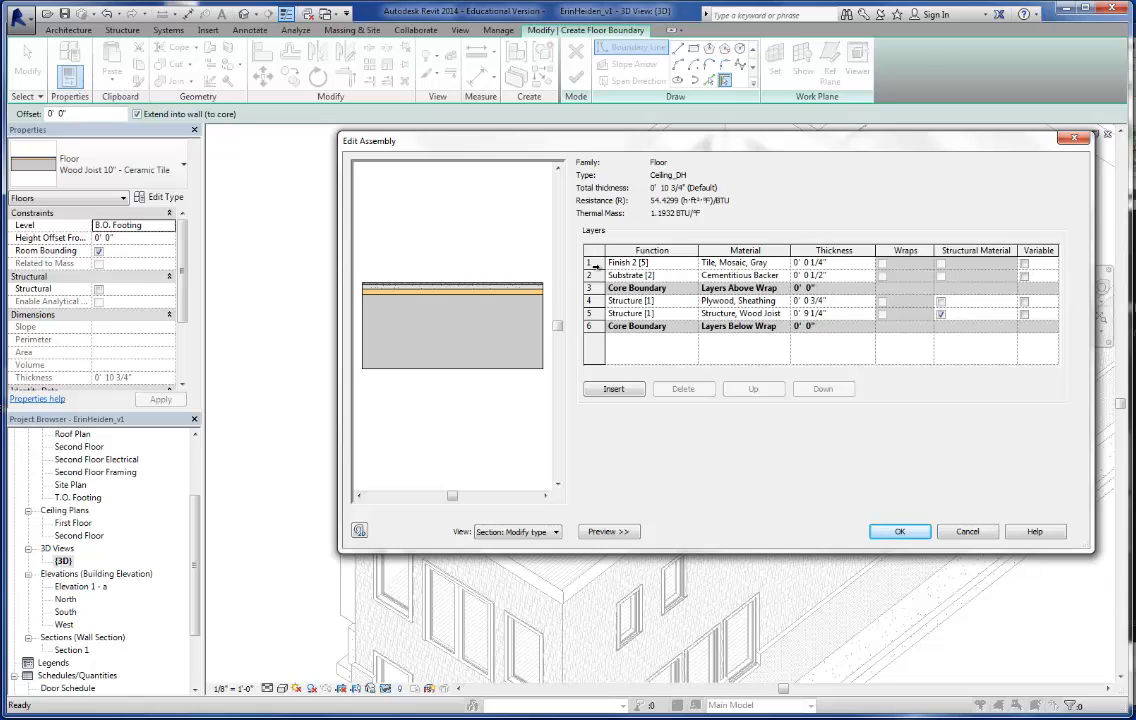
left_click(592, 262)
left_click(683, 388)
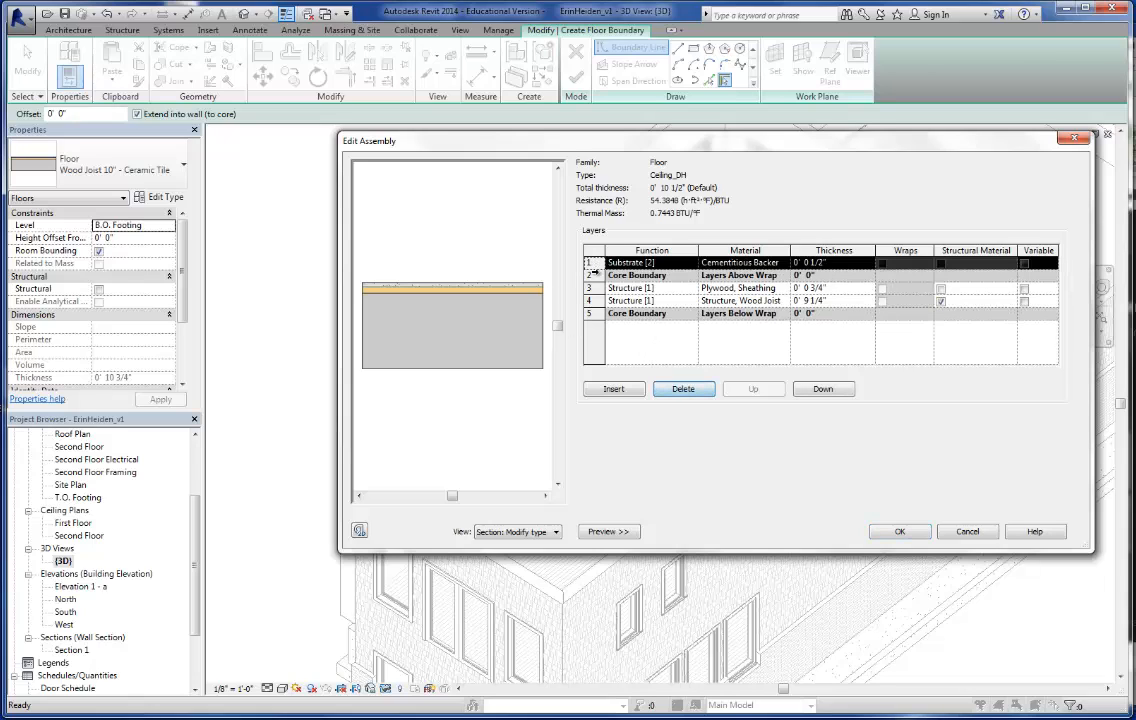
left_click(680, 390)
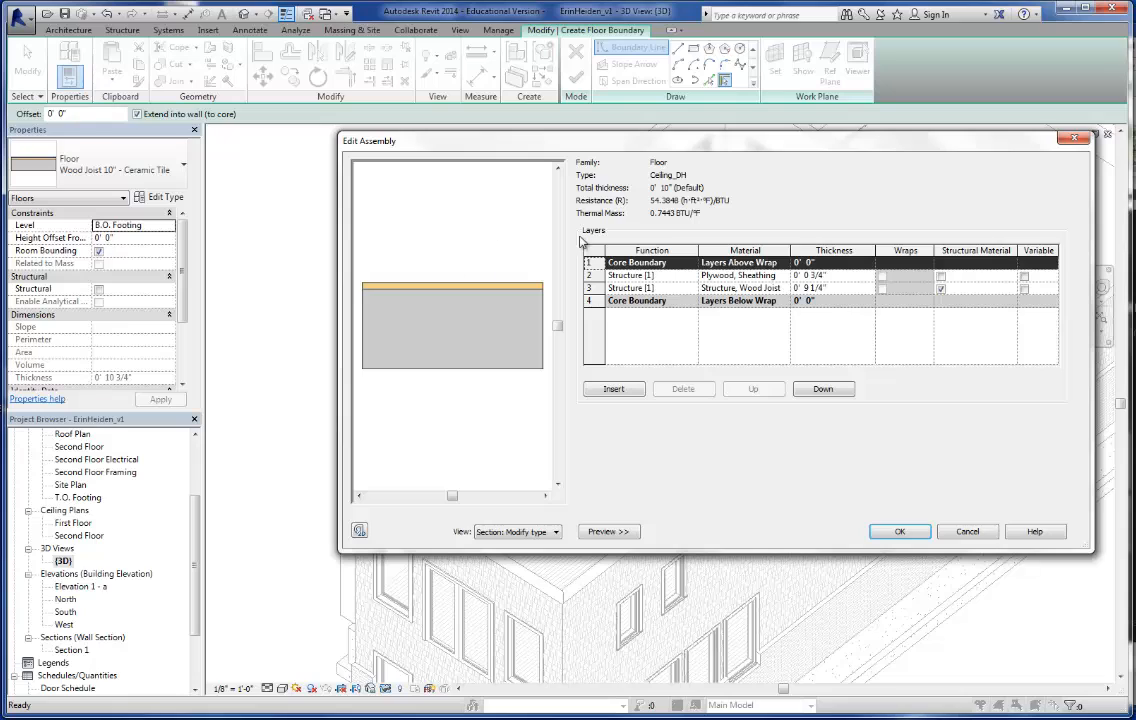
left_click(590, 274)
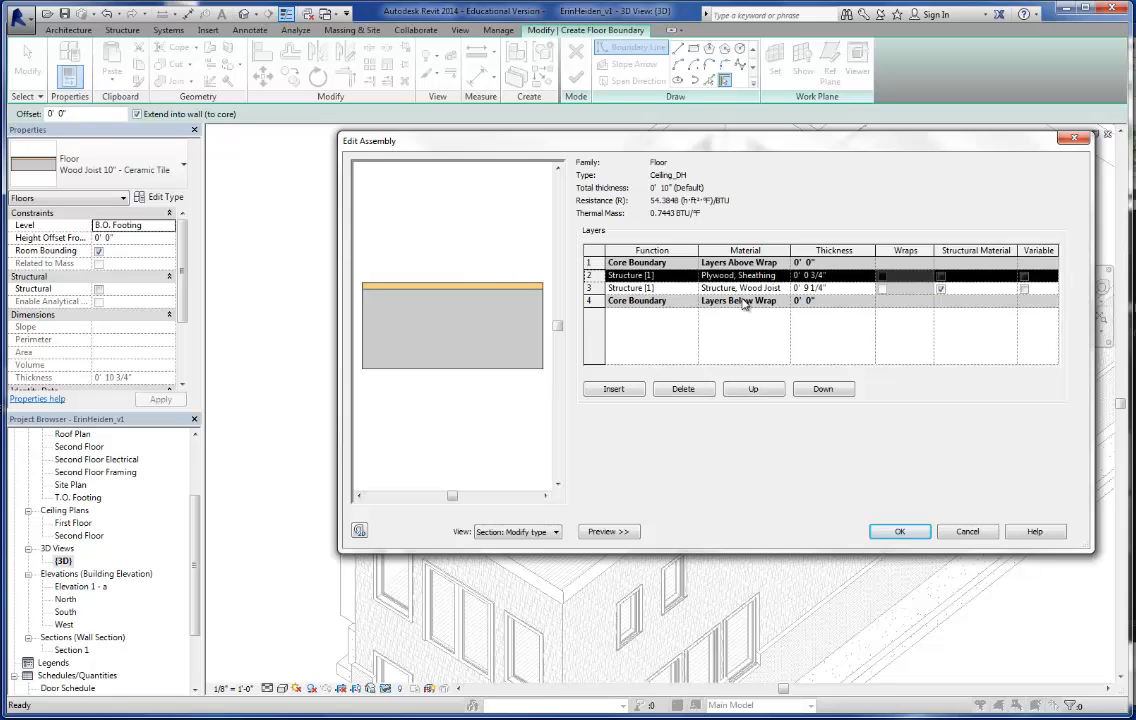
left_click(684, 390)
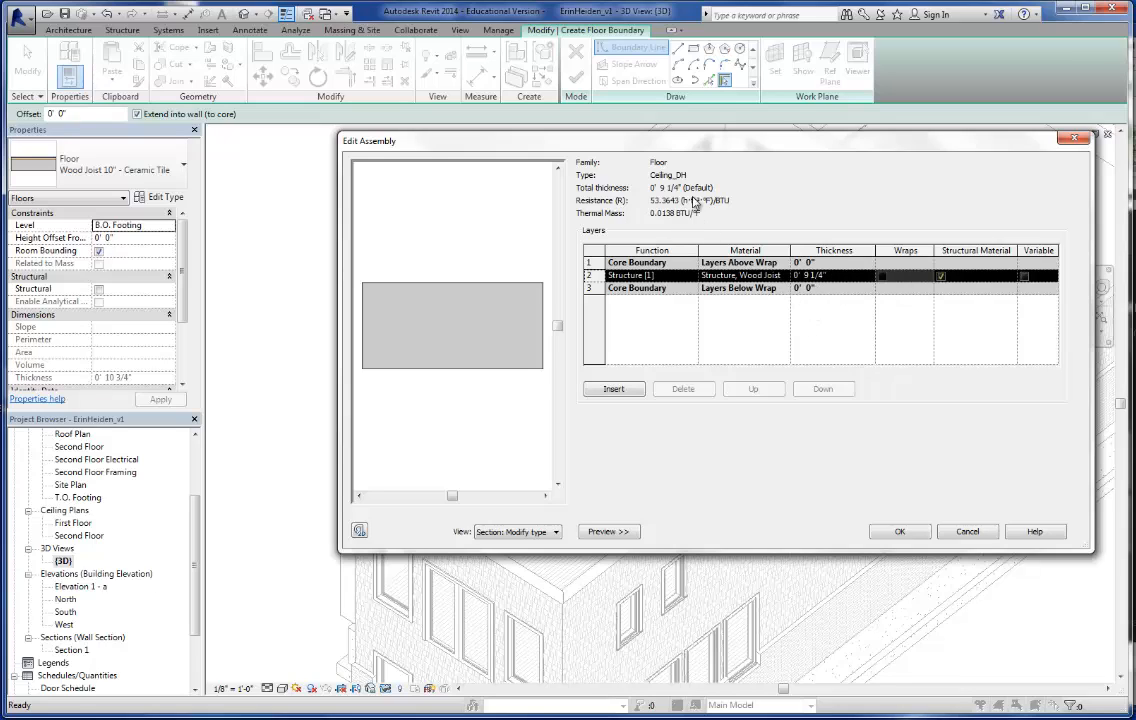
left_click(903, 535)
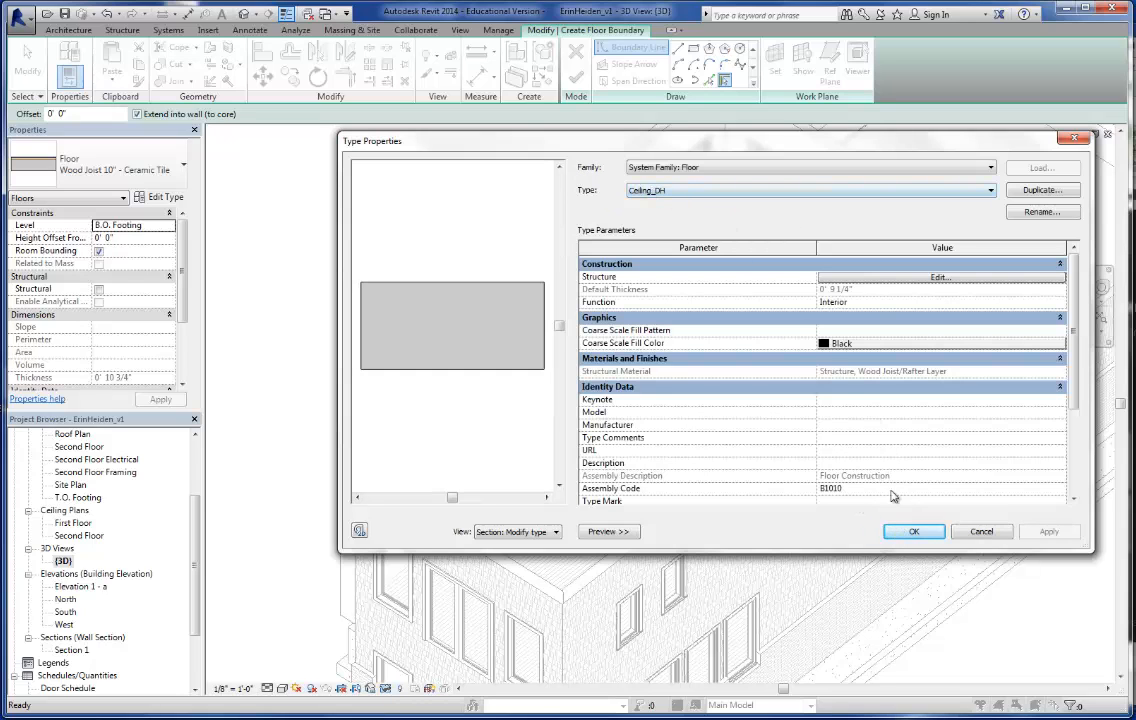
left_click(924, 532)
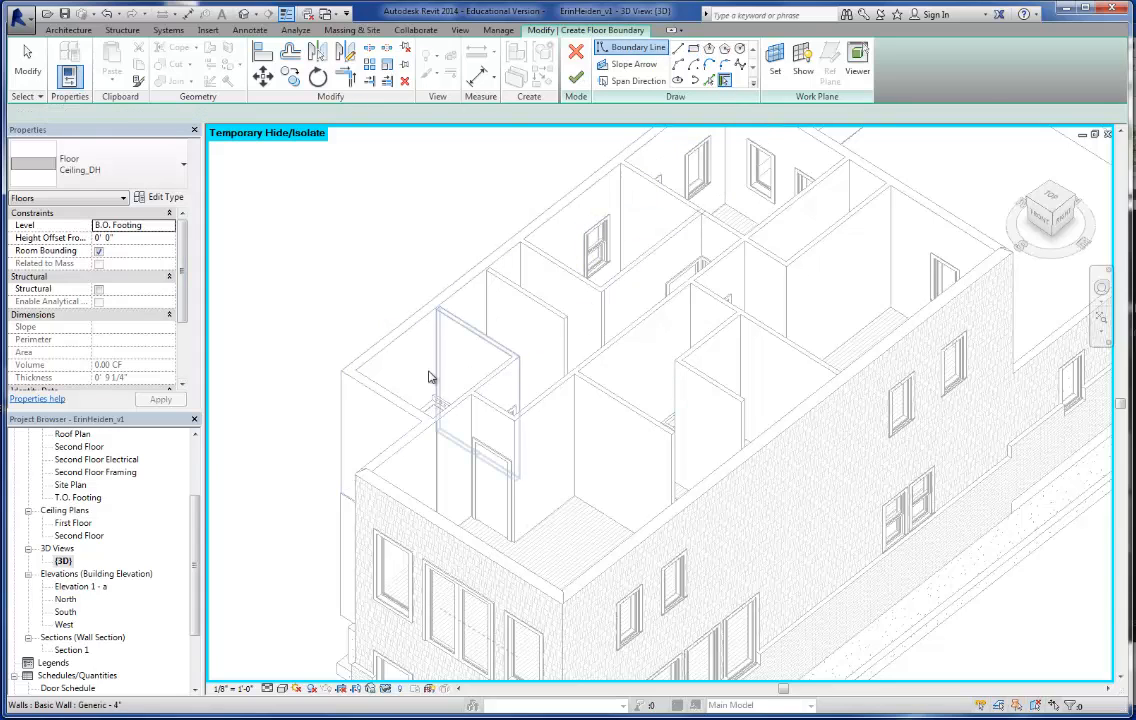
- Create the floor boundary by picking the second-floor exterior walls, including the recessed front corner
scroll(431, 378, "down", 2)
left_click(589, 213)
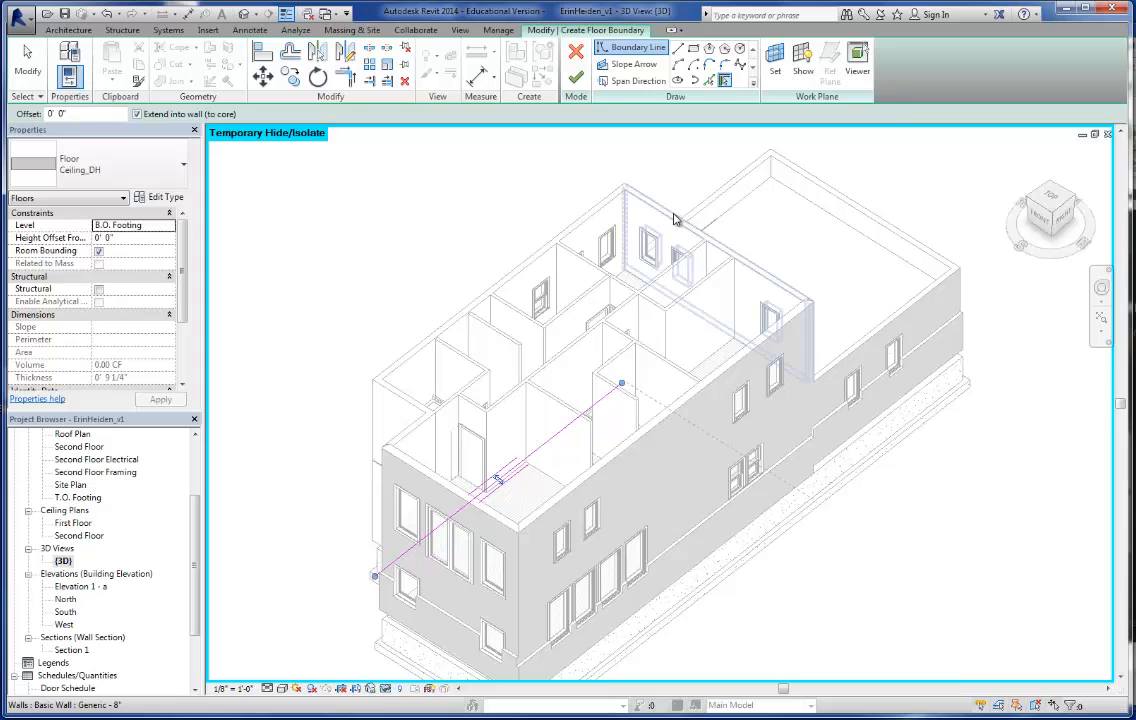
left_click(673, 214)
left_click(723, 362)
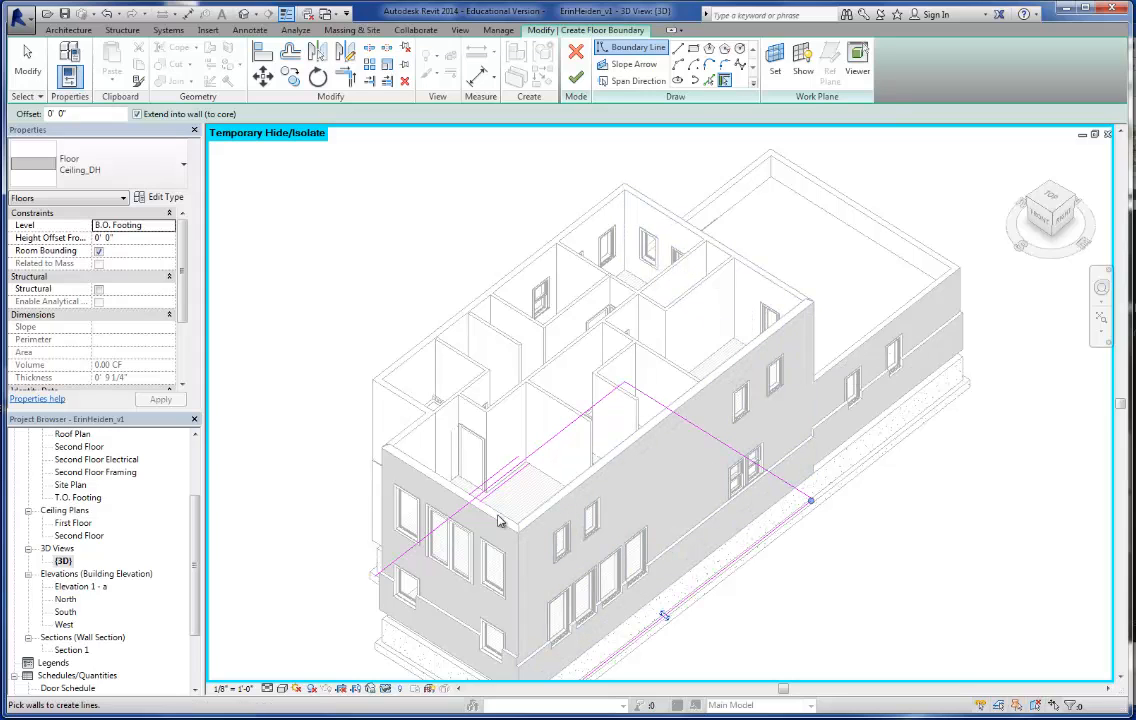
left_click(455, 474)
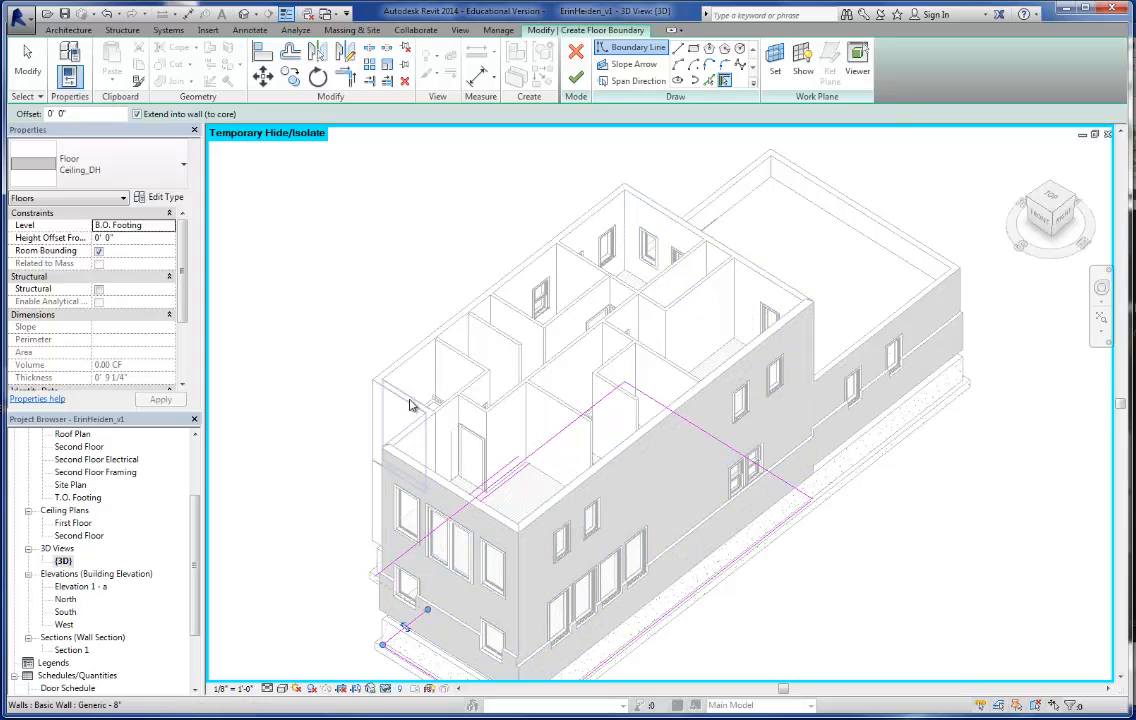
scroll(390, 655, "up", 5)
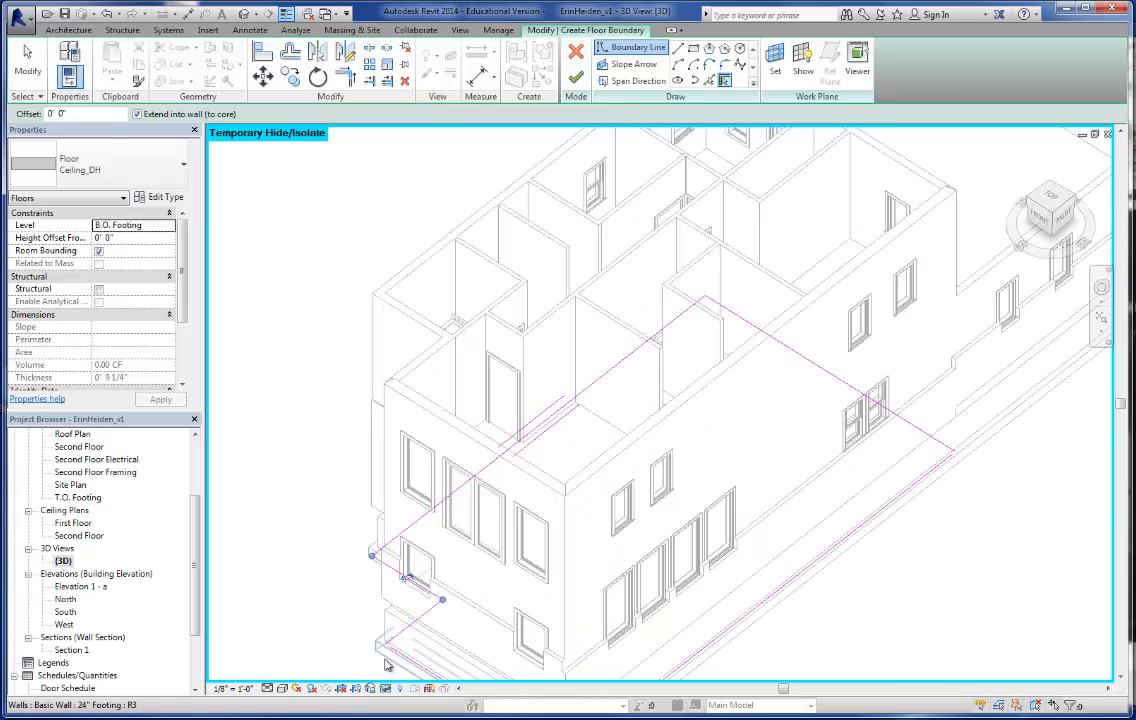
scroll(395, 652, "up", 3)
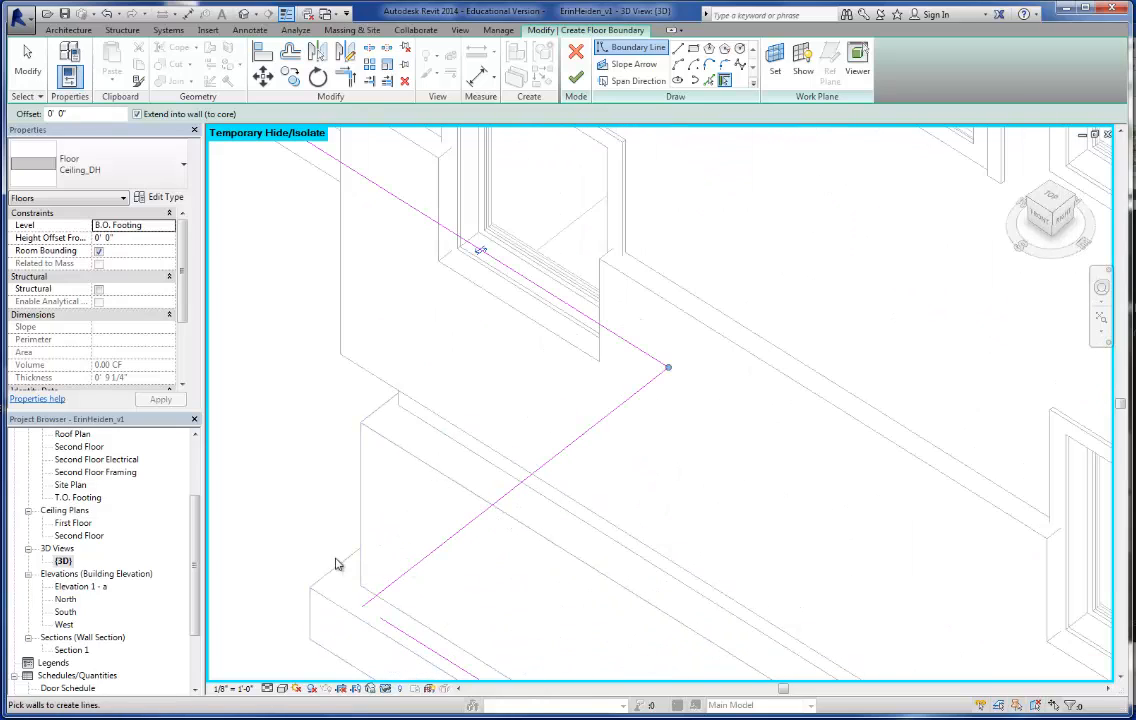
scroll(340, 626, "down", 4)
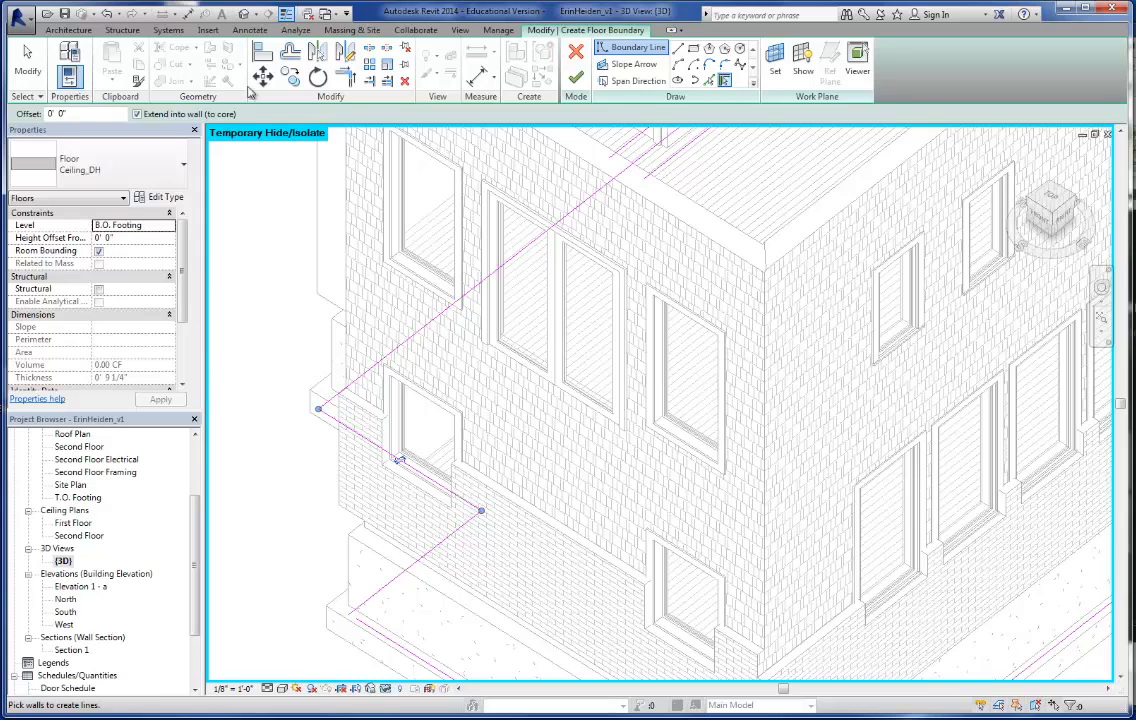
- Trim the boundary lines into closed corners at the recessed front corner and where the rear line meets the long brick side wall
left_click(345, 77)
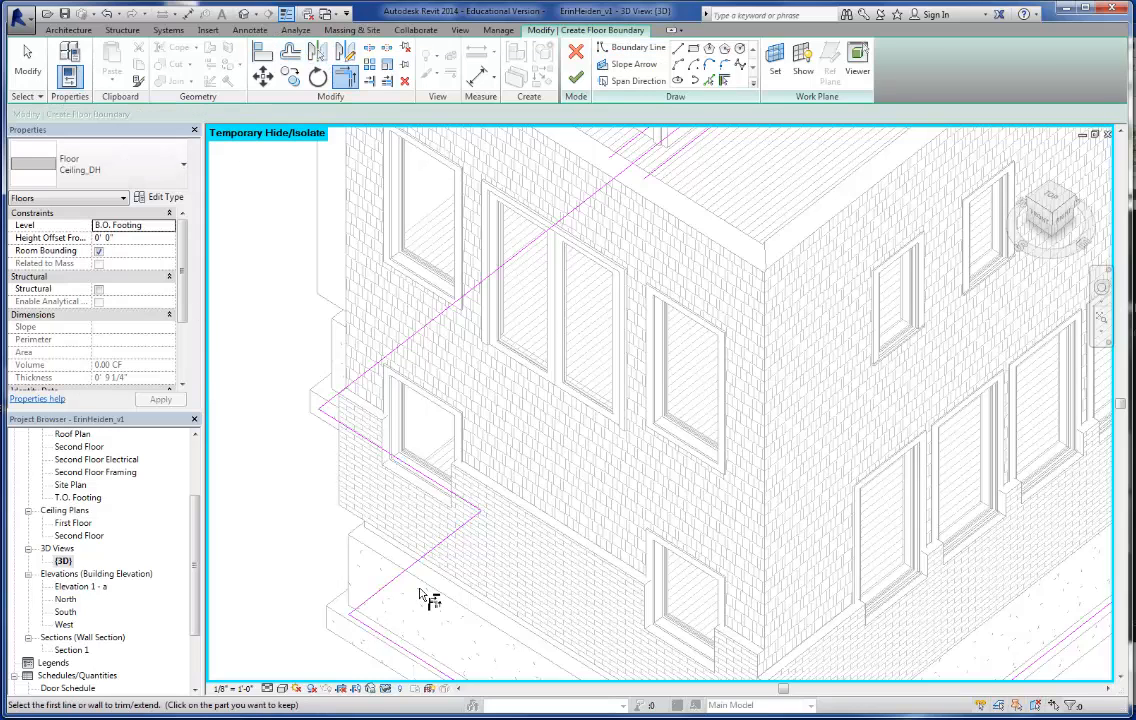
scroll(425, 598, "down", 5)
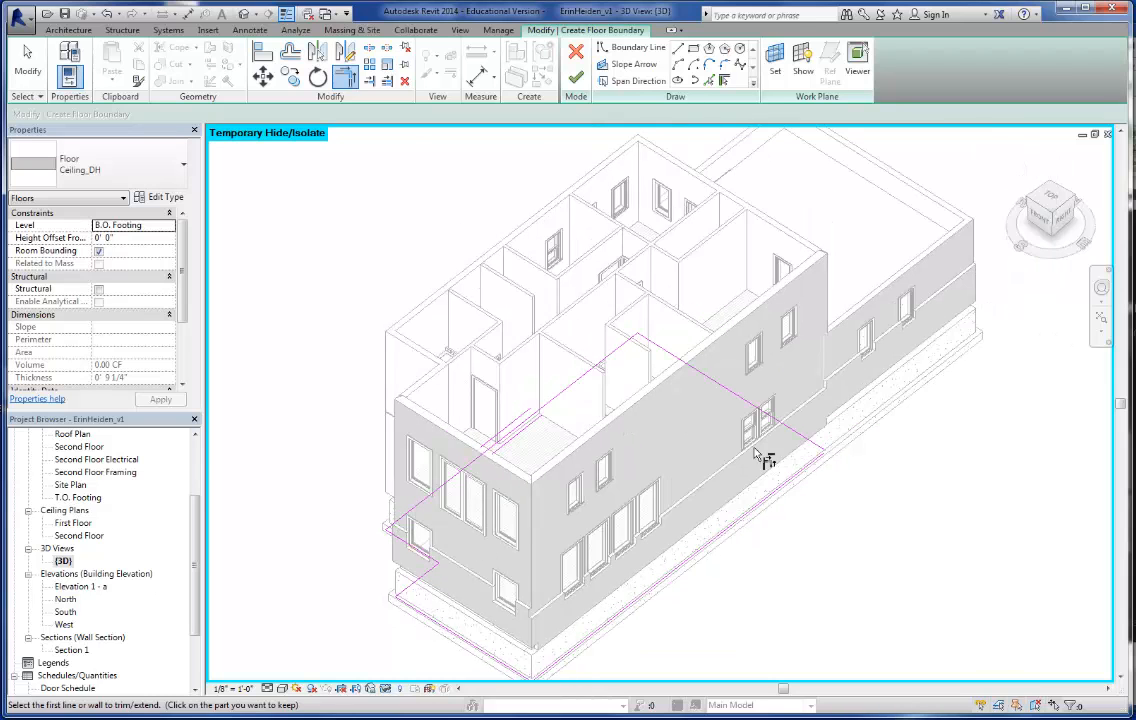
scroll(760, 455, "up", 8)
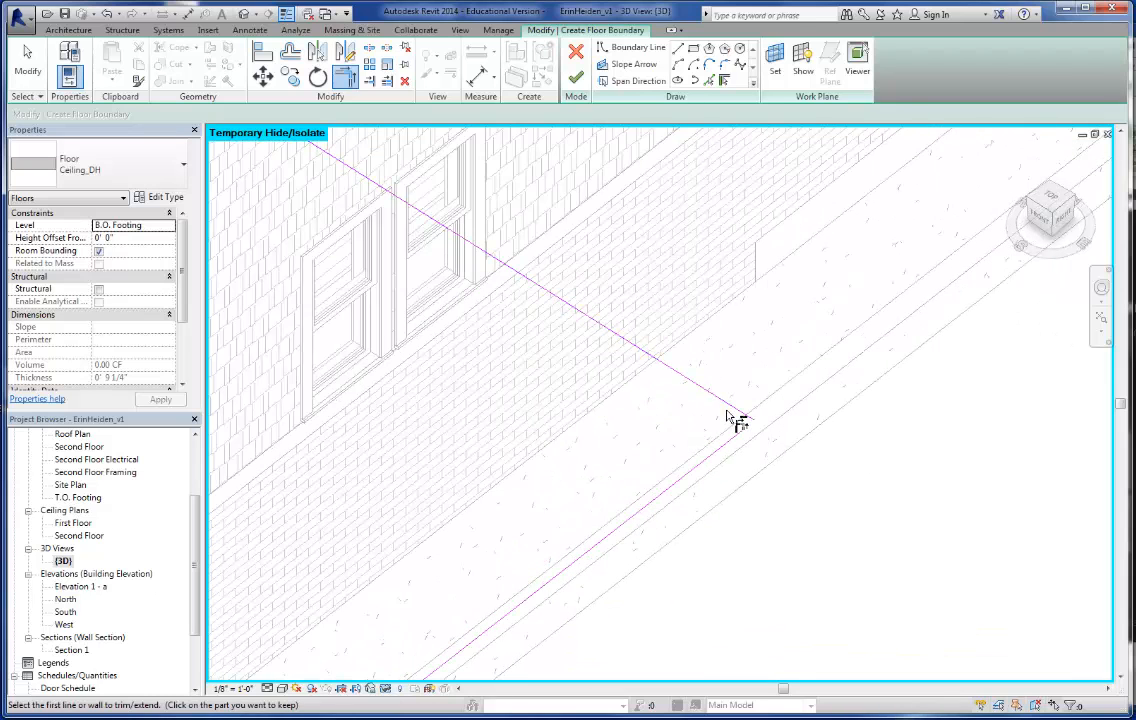
left_click(735, 414)
left_click(740, 451)
scroll(815, 469, "down", 3)
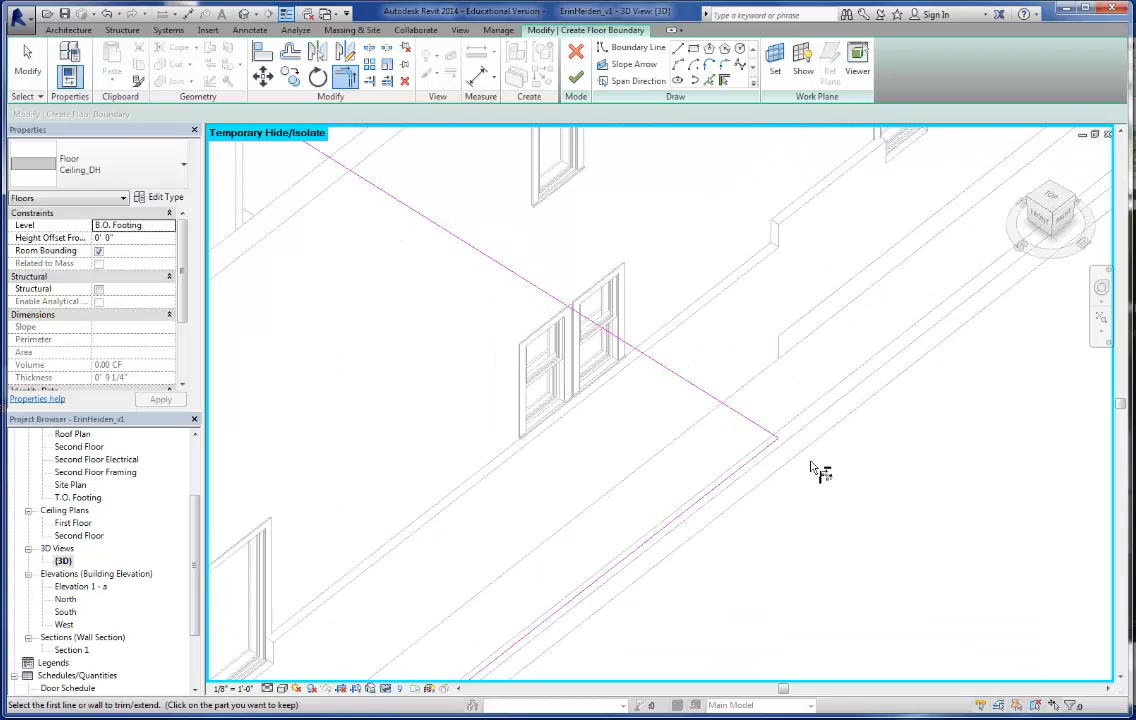
scroll(815, 469, "down", 4)
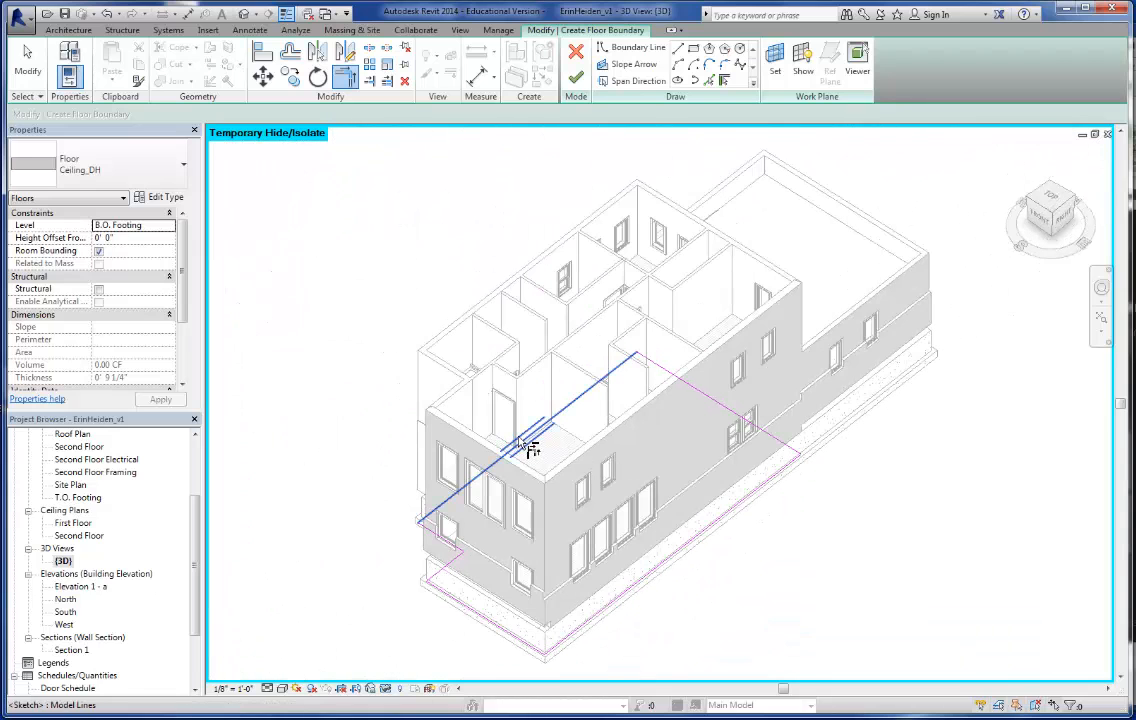
- Set the floor's span direction along the rear boundary line and finish the floor sketch
left_click(519, 442)
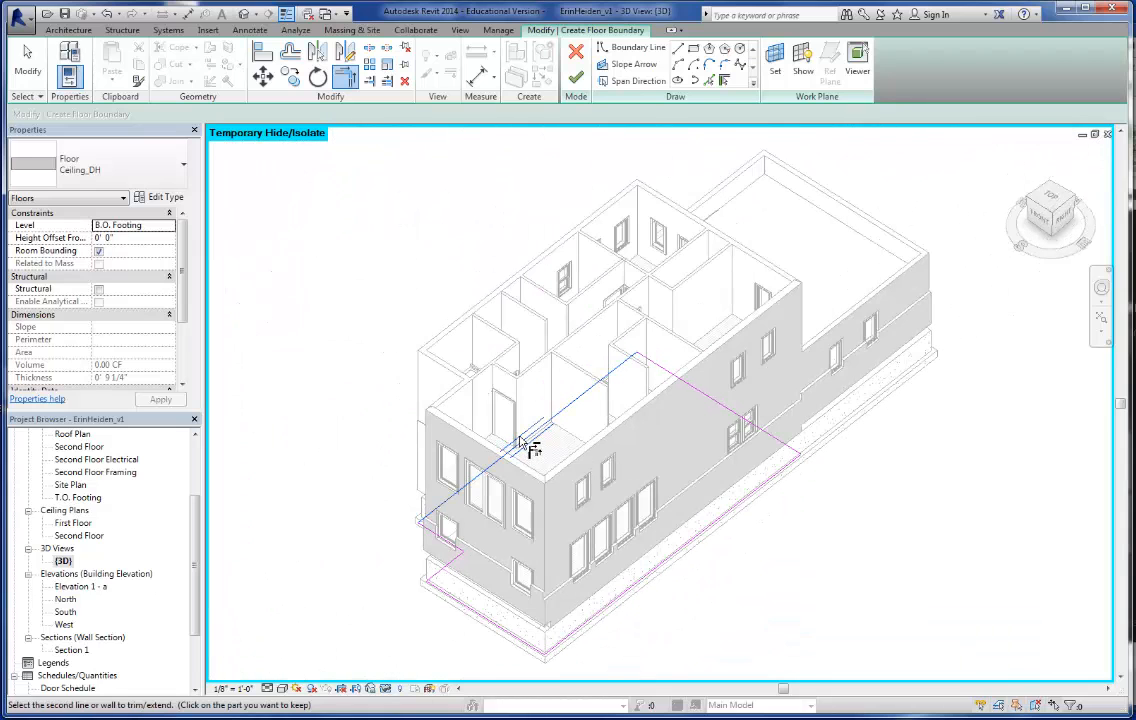
left_click(677, 381)
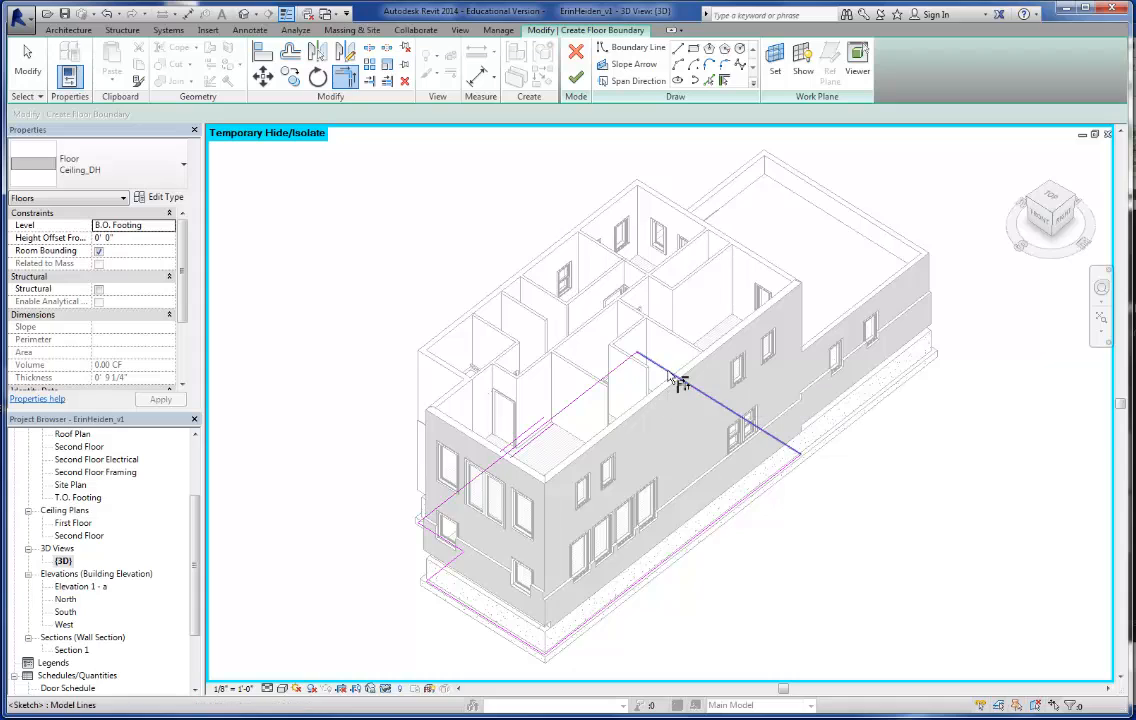
left_click(632, 81)
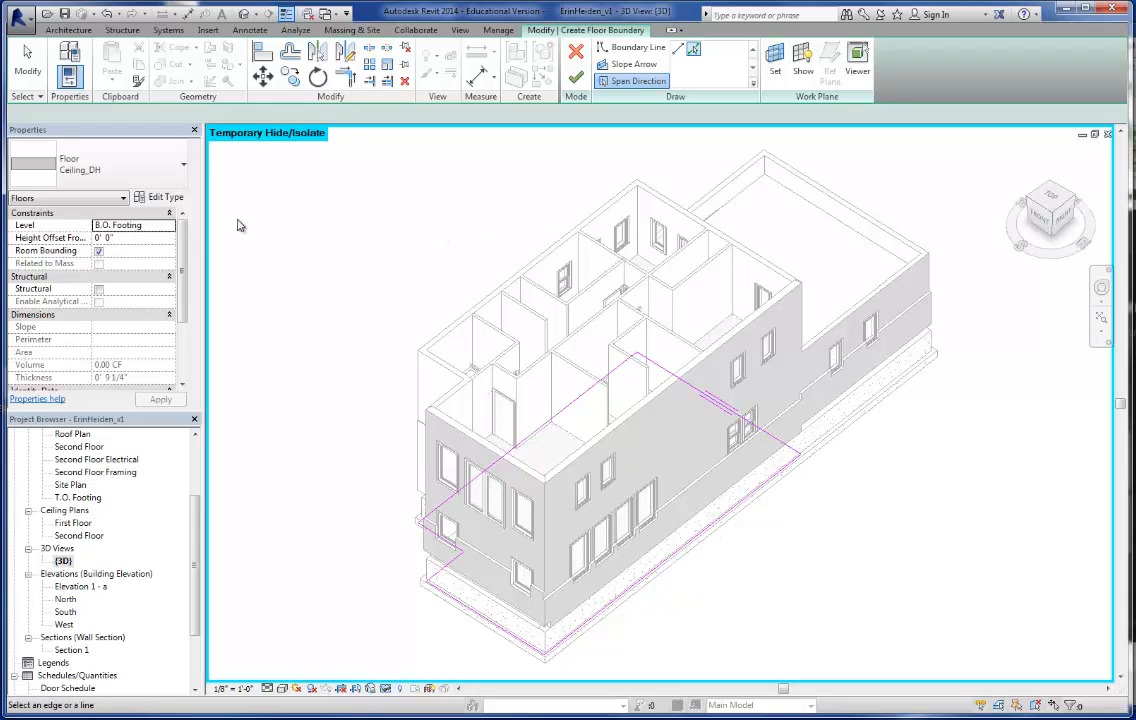
left_click(576, 77)
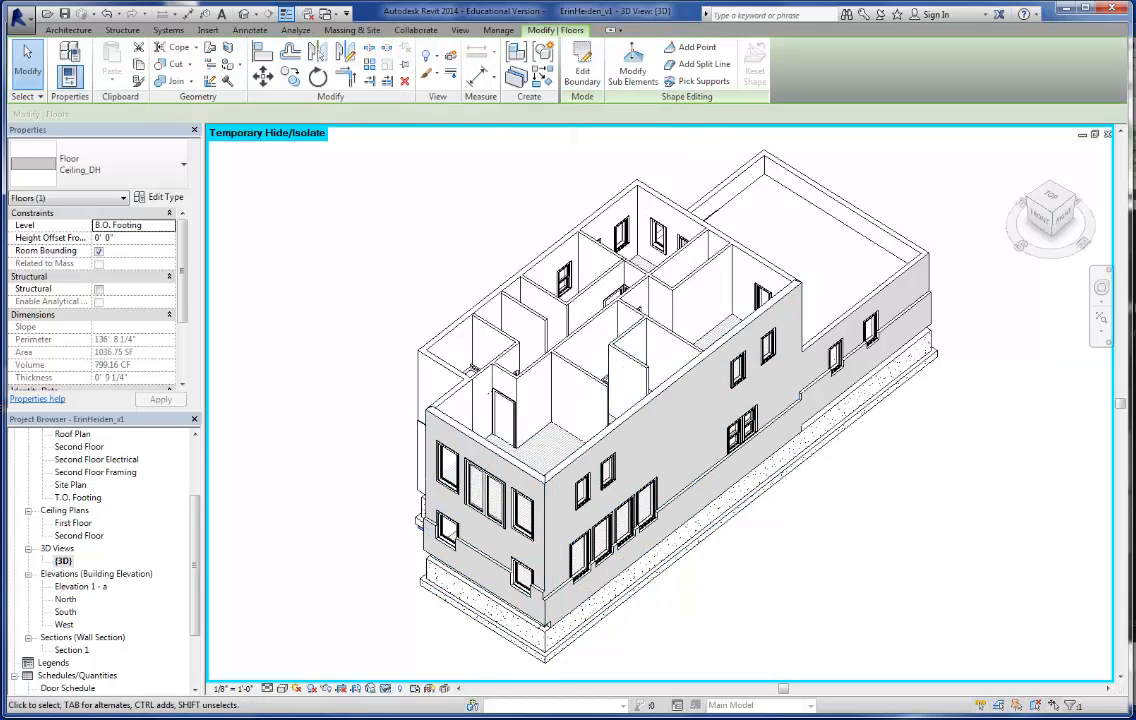
- Set the Ceiling_DH floor's level to Roof
left_click(169, 226)
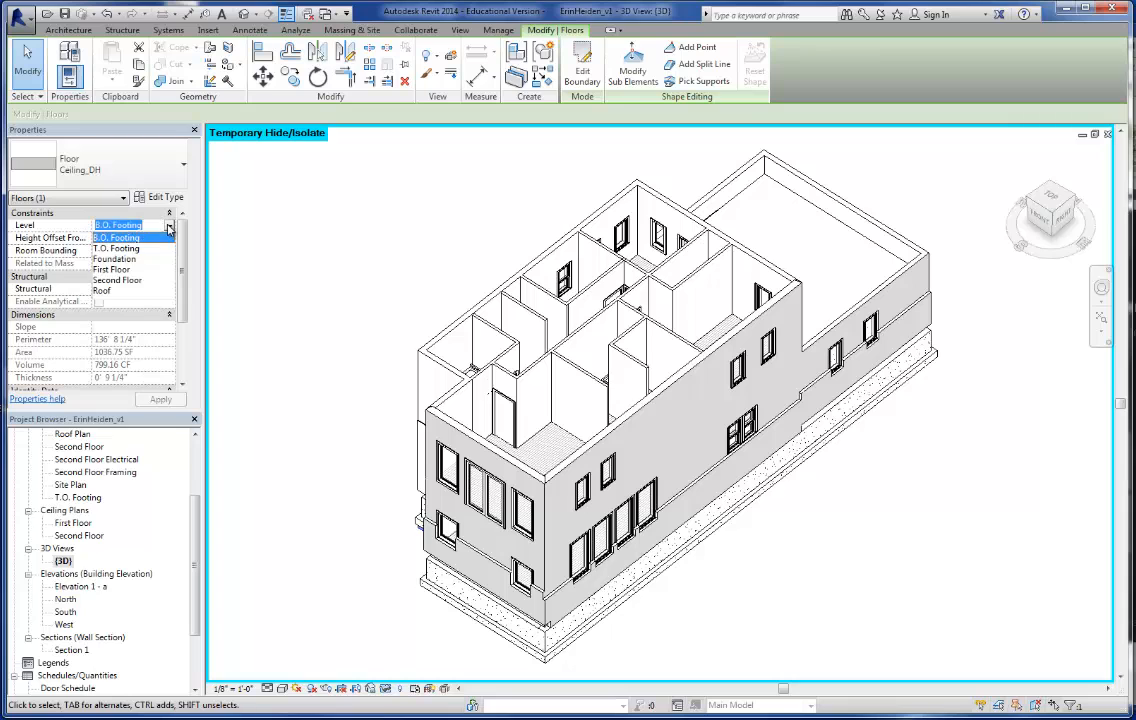
left_click(106, 291)
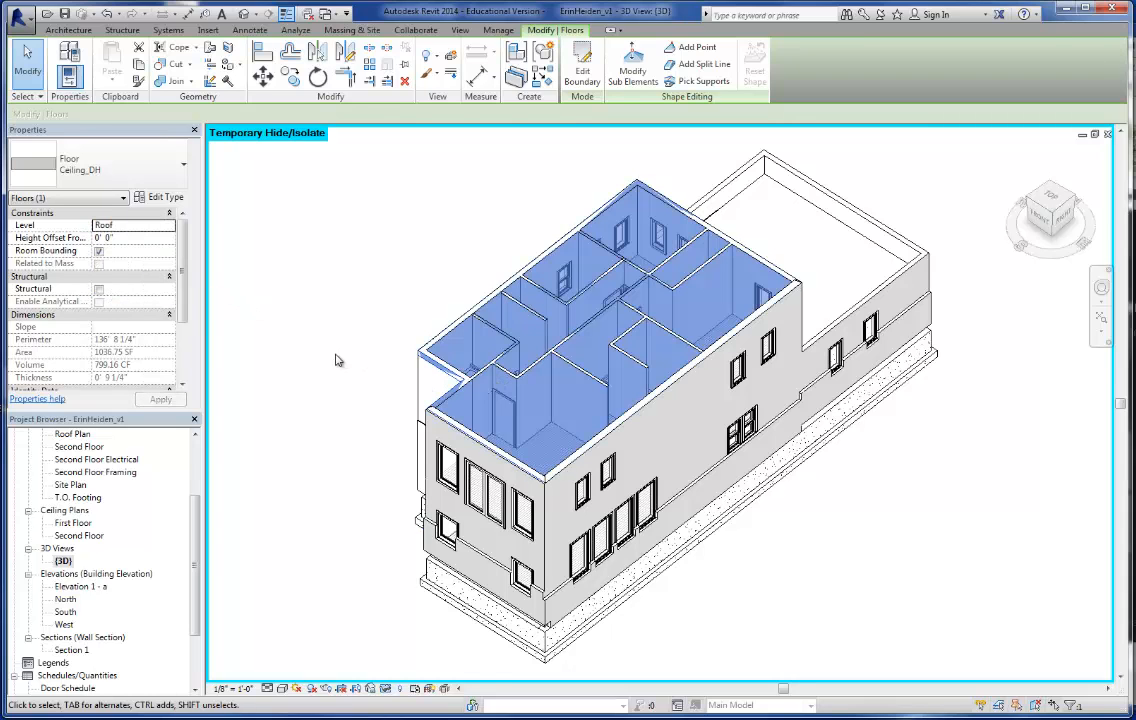
left_click(338, 358)
scroll(573, 418, "up", 5)
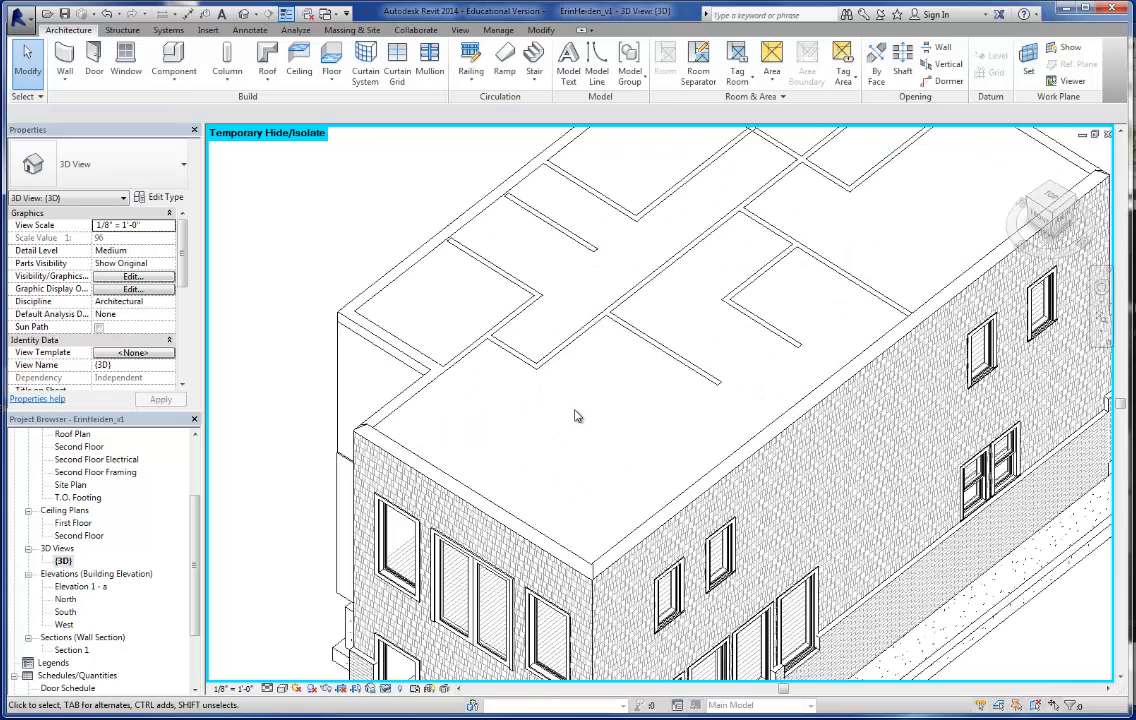
- Edit the Ceiling_DH floor's boundary in the Second Floor plan, aligning its long side line with the shingle wall's outer core face
left_click(350, 311)
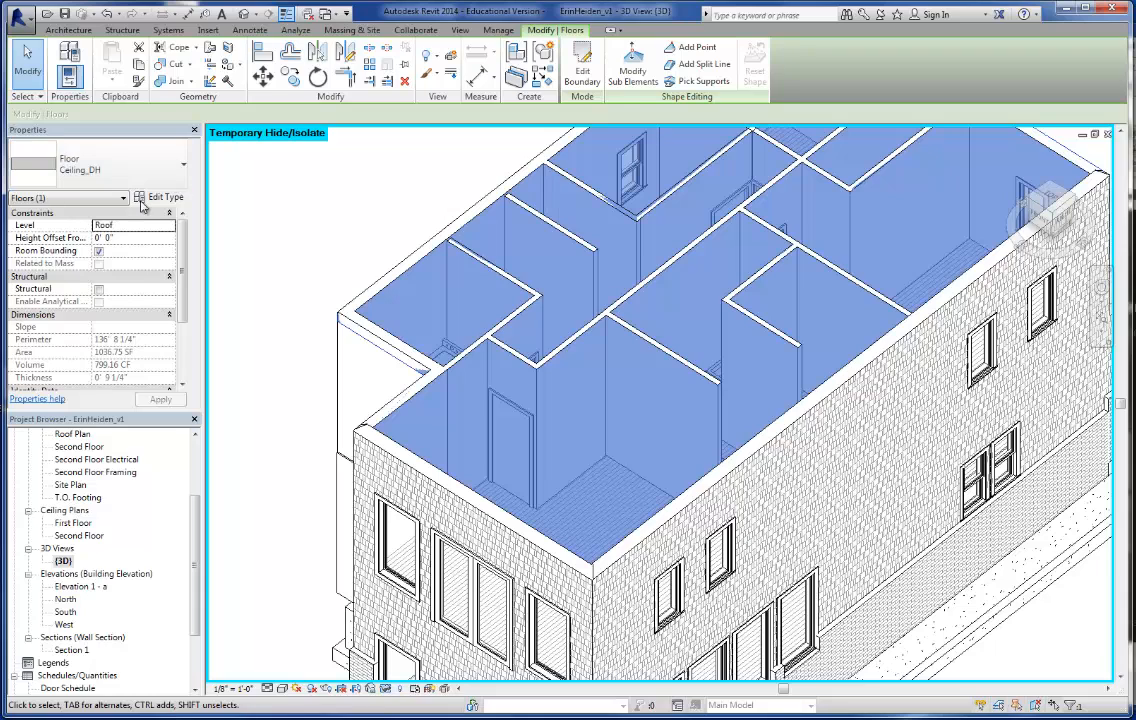
left_click(582, 72)
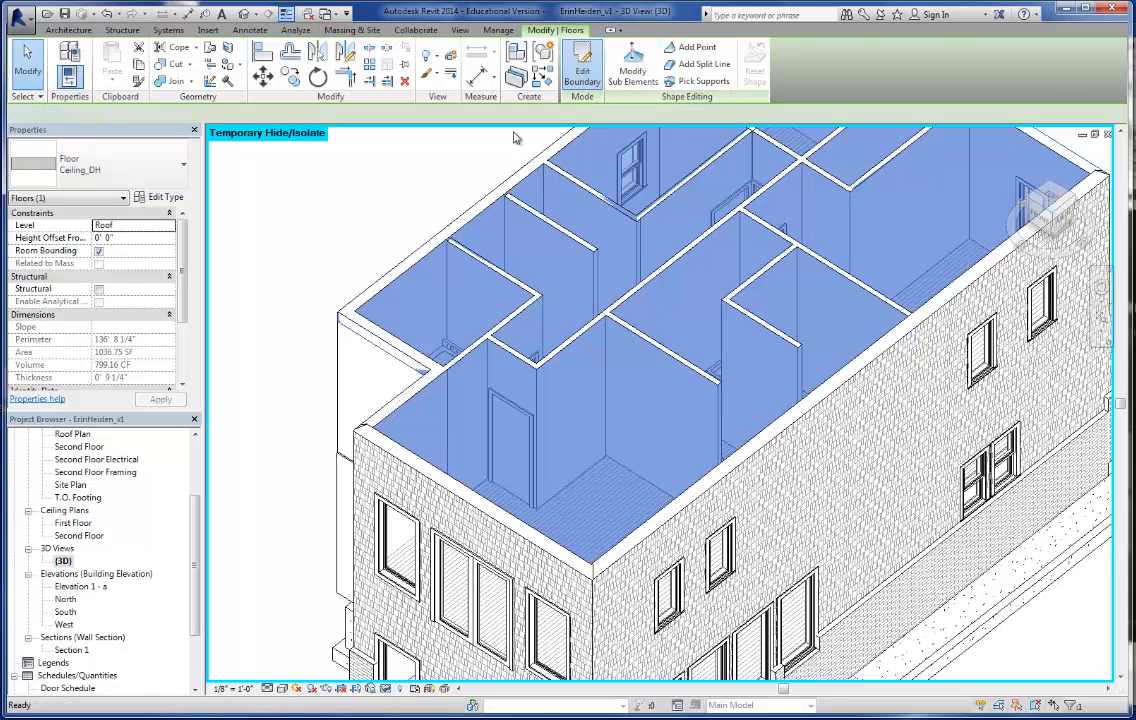
key("Escape")
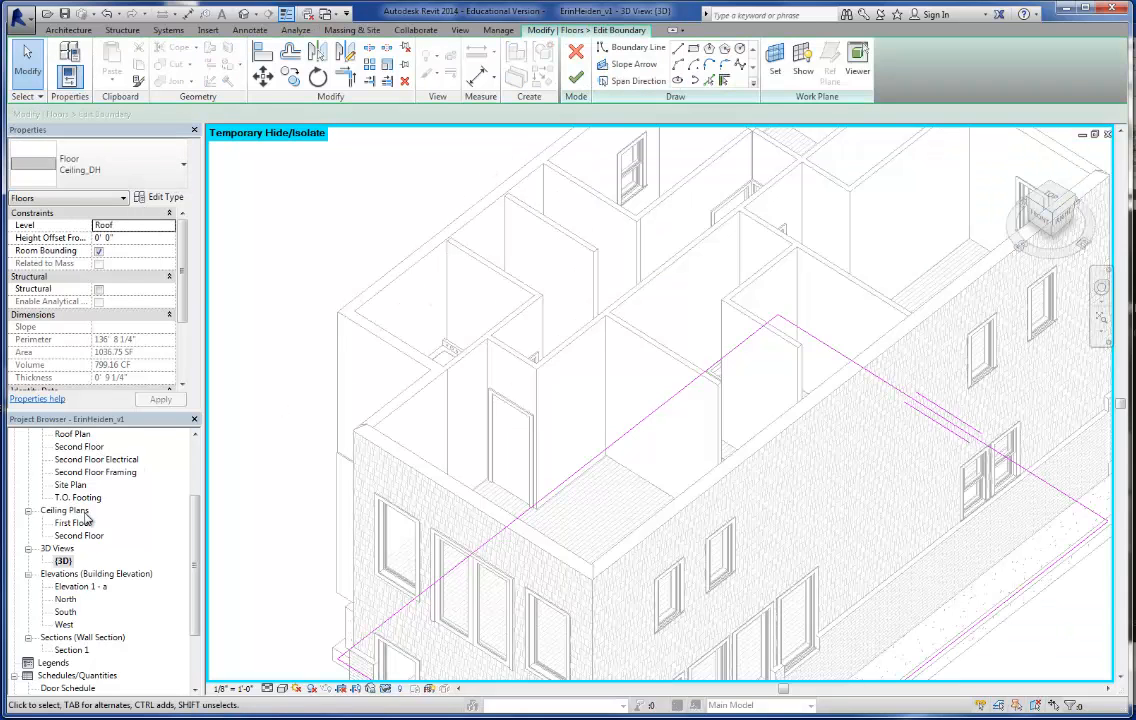
double_click(85, 447)
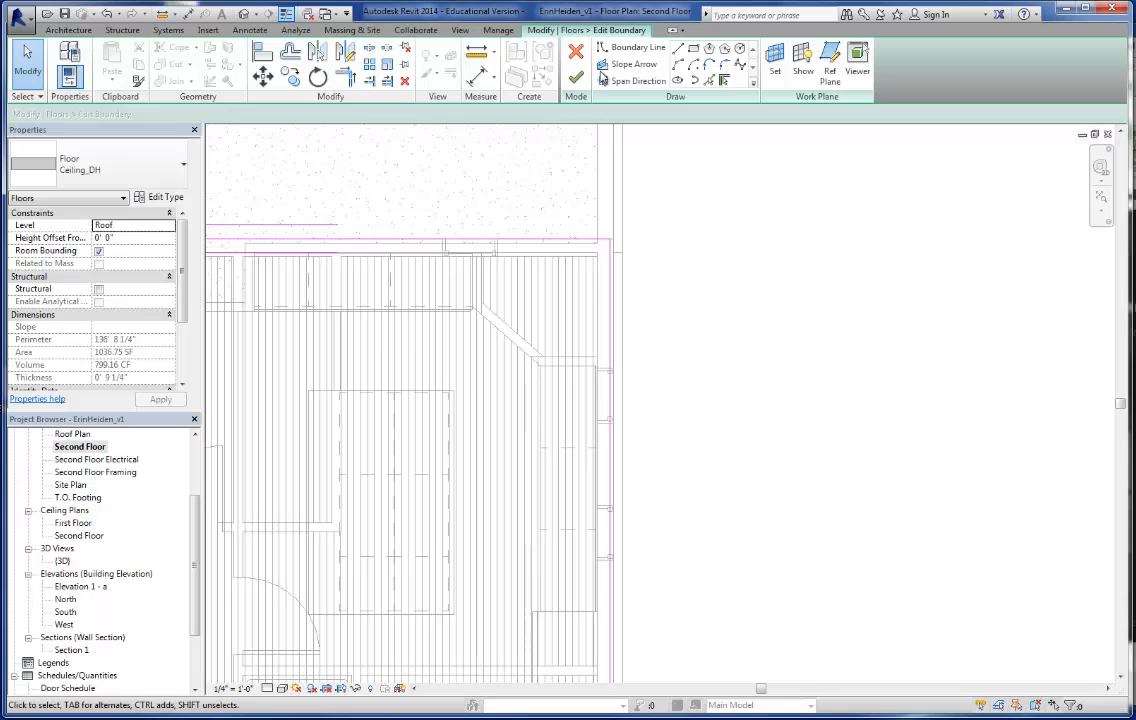
left_click(262, 52)
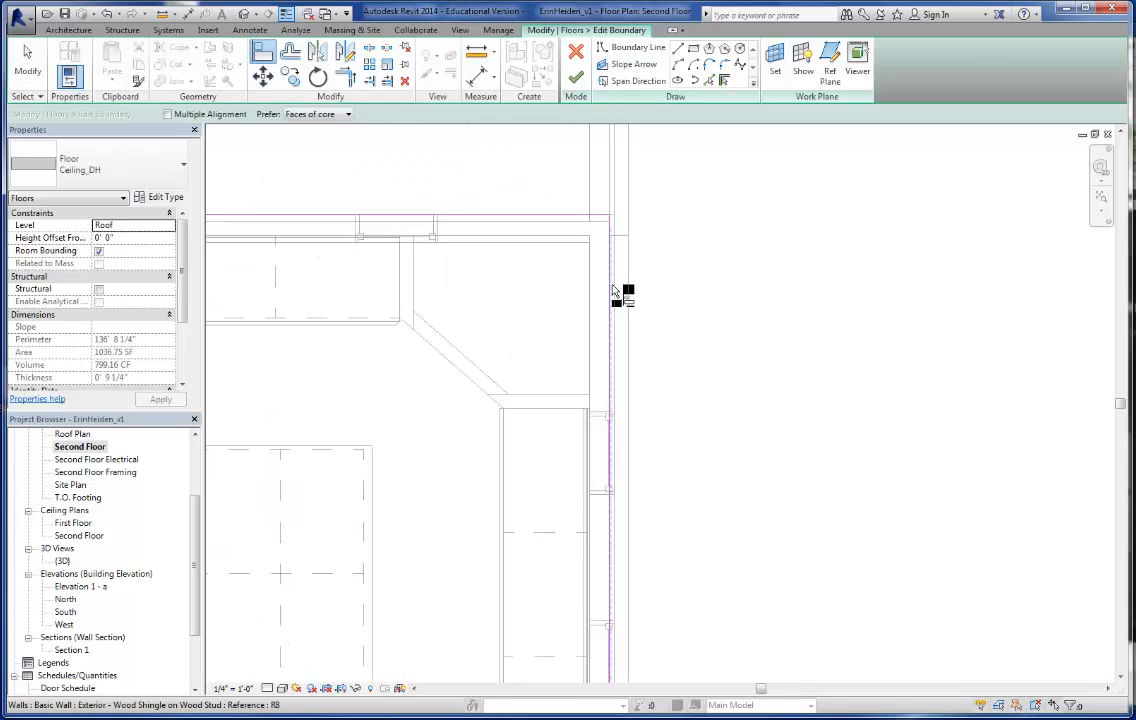
scroll(613, 287, "up", 1)
left_click(333, 117)
left_click(333, 117)
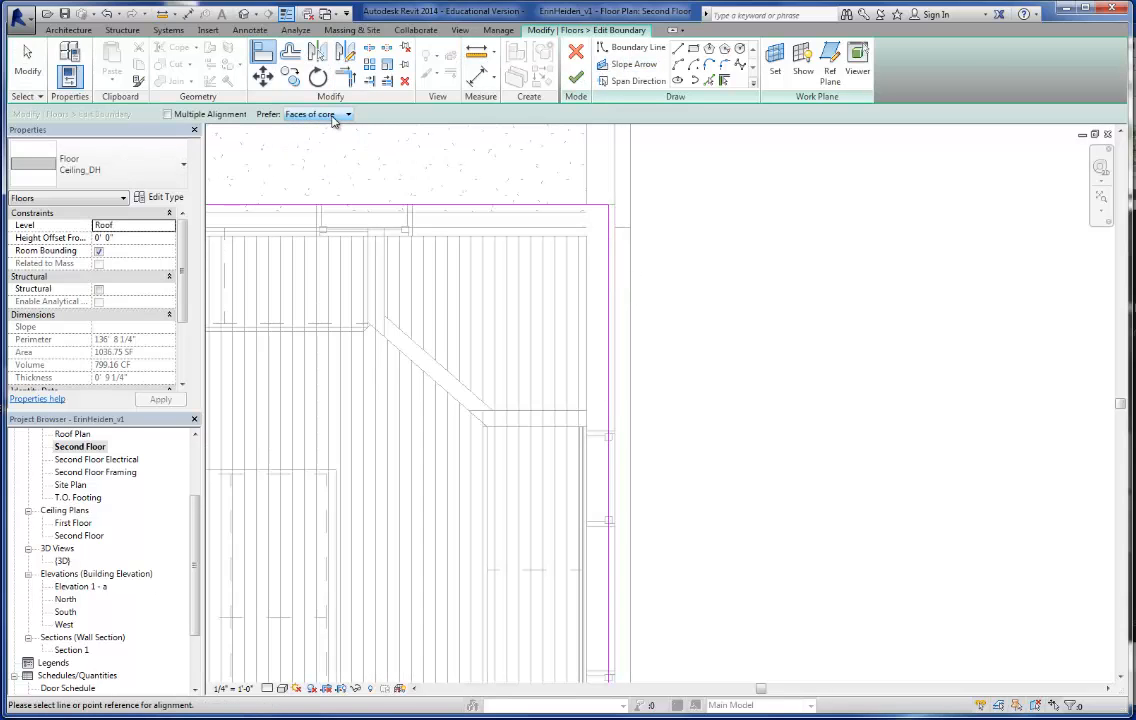
left_click(615, 402)
left_click(610, 405)
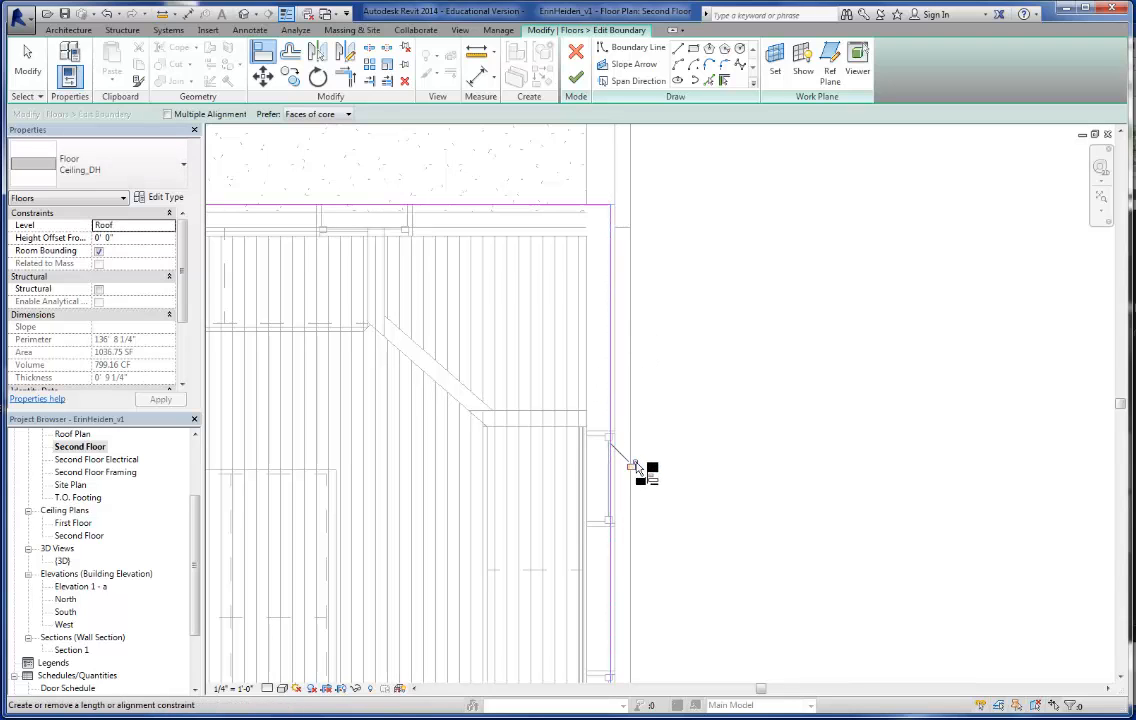
- Align the boundary line along the double-door wall with that wall's outer core face
scroll(597, 264, "down", 3)
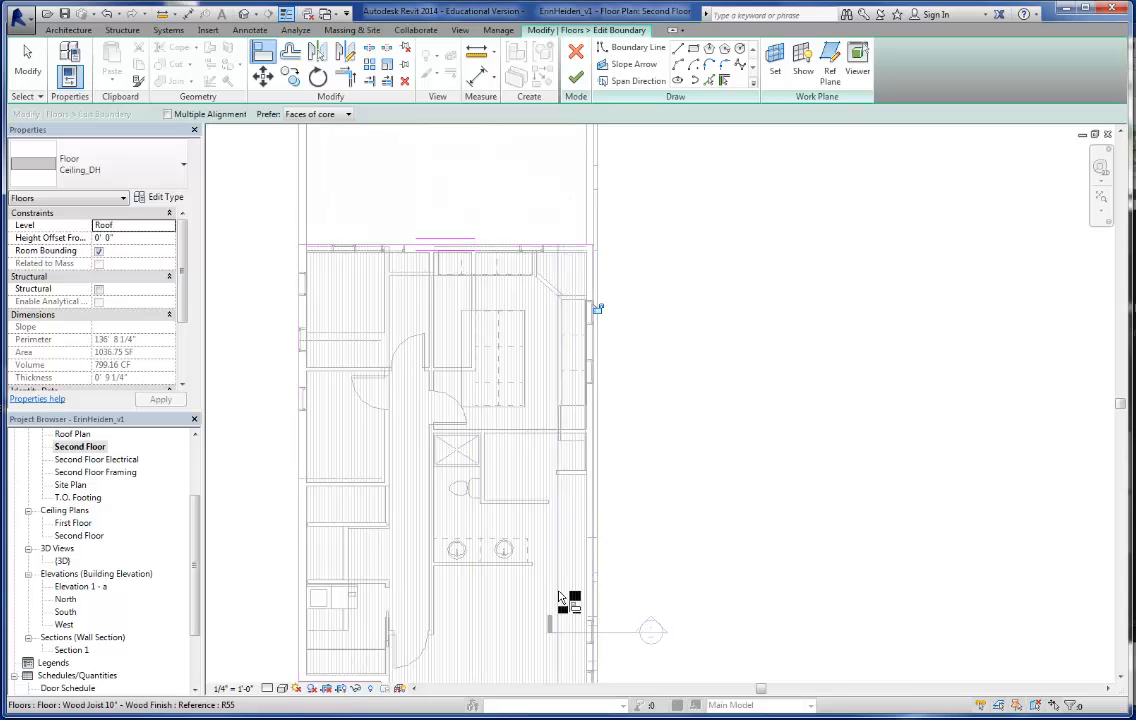
middle_click_drag(560, 640, 560, 256)
scroll(543, 350, "up", 5)
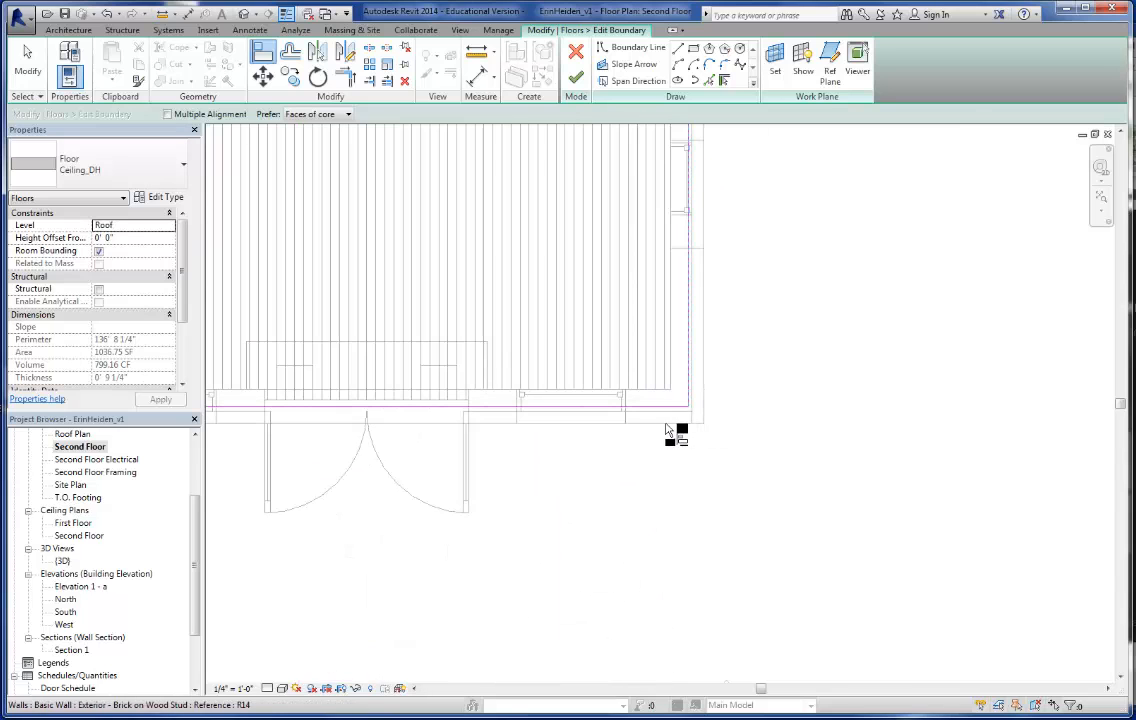
left_click(645, 409)
left_click(645, 407)
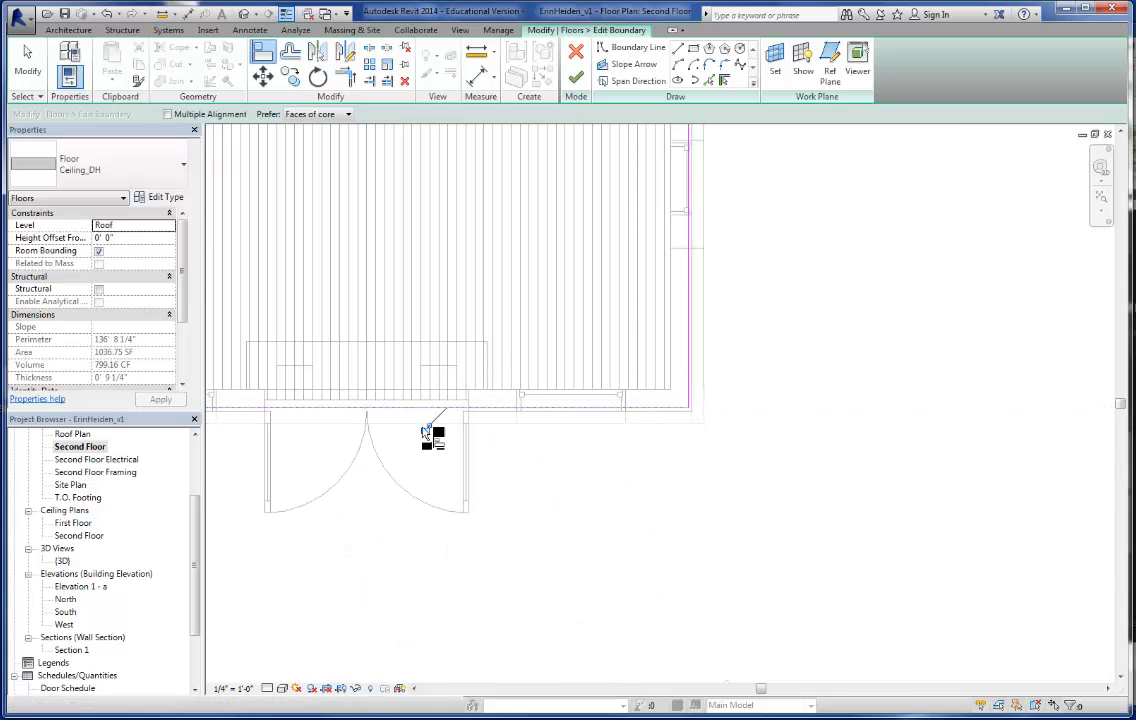
scroll(613, 480, "down", 1)
scroll(614, 485, "down", 3)
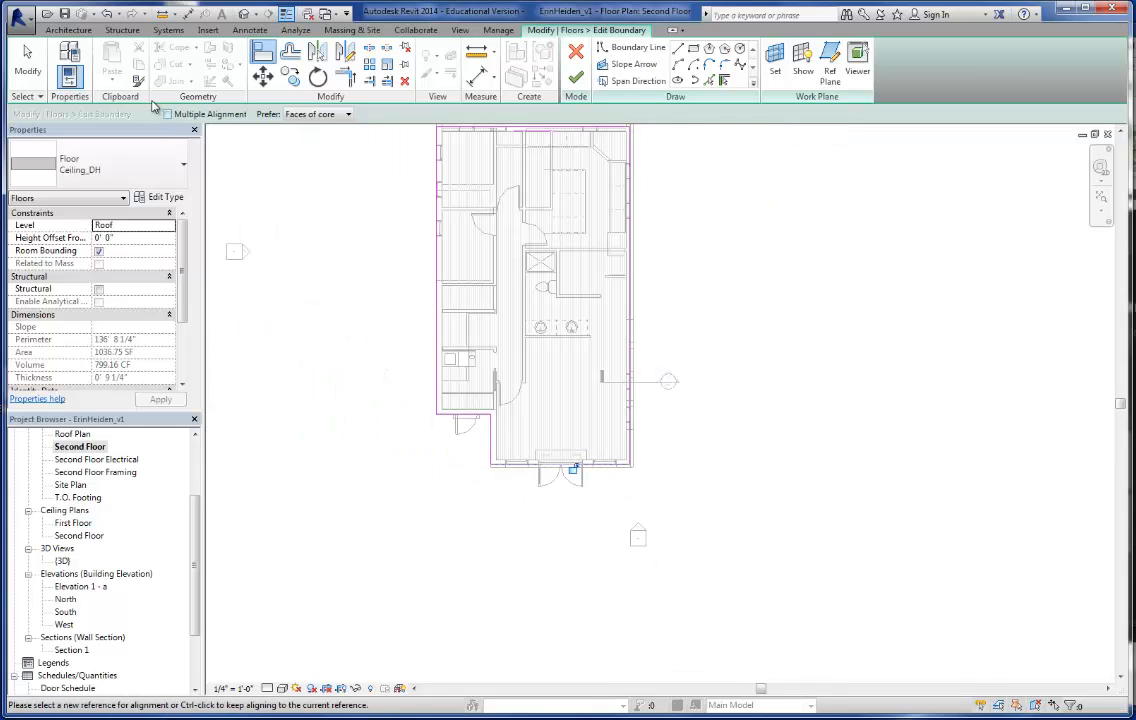
- Finish the boundary edit, joining the floor to the overlapping walls and cutting their shared volume, and return to the 3D view
left_click(578, 76)
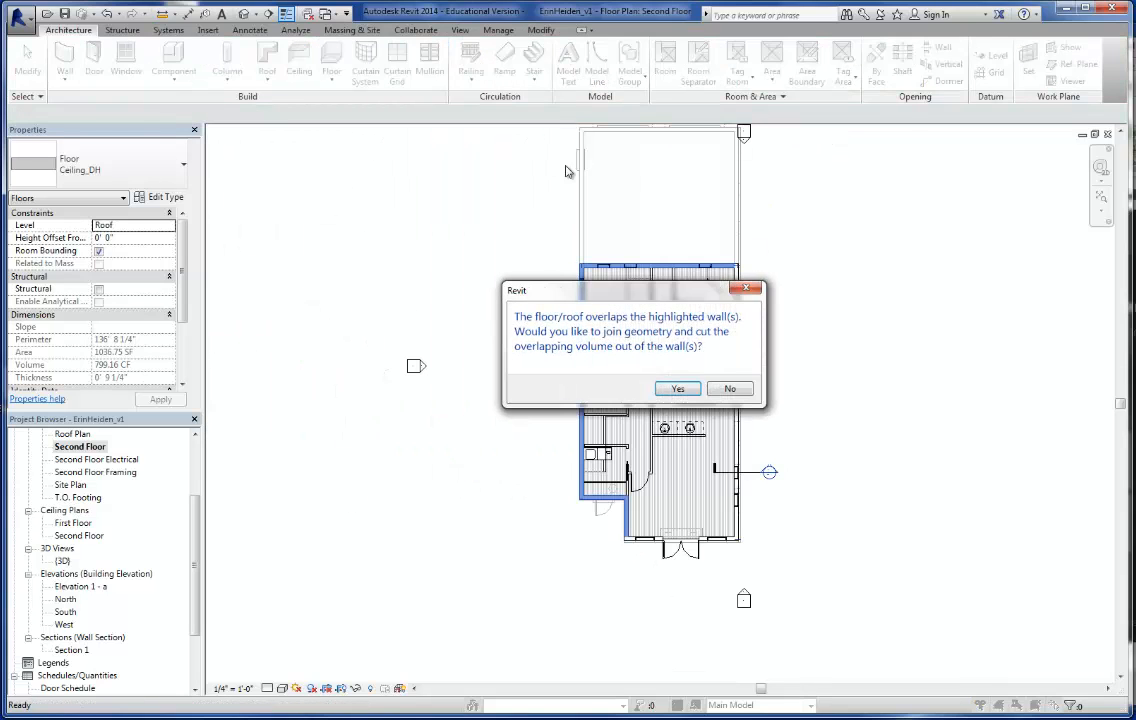
left_click(676, 389)
scroll(622, 371, "up", 4)
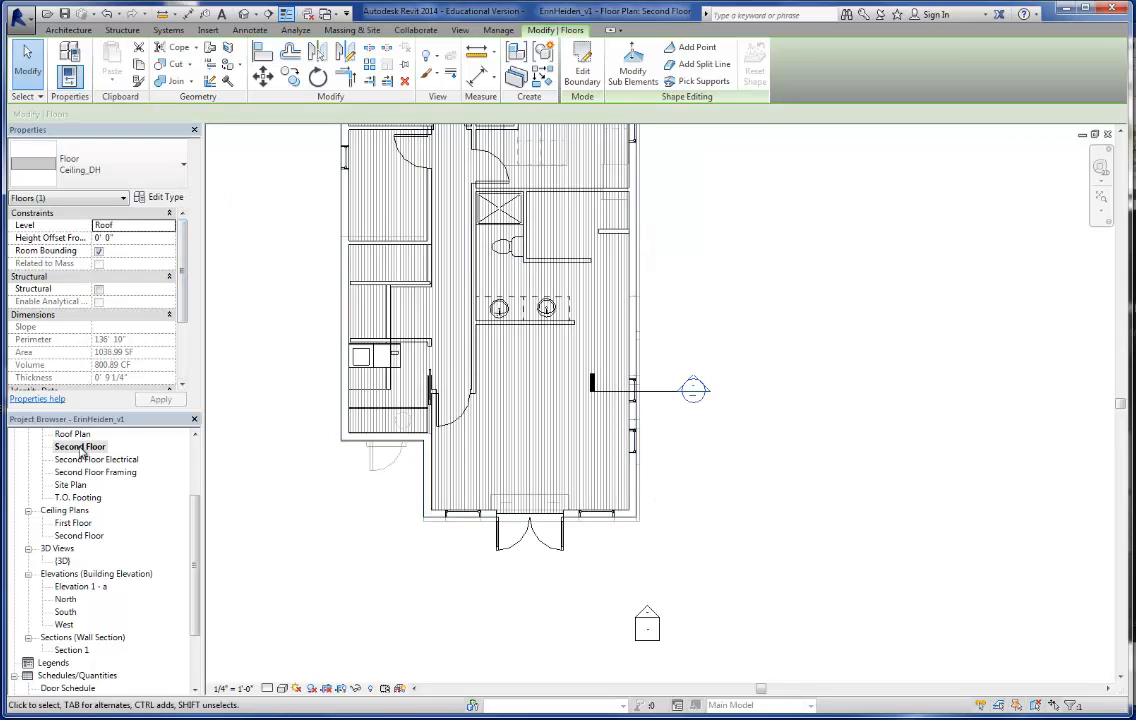
double_click(62, 561)
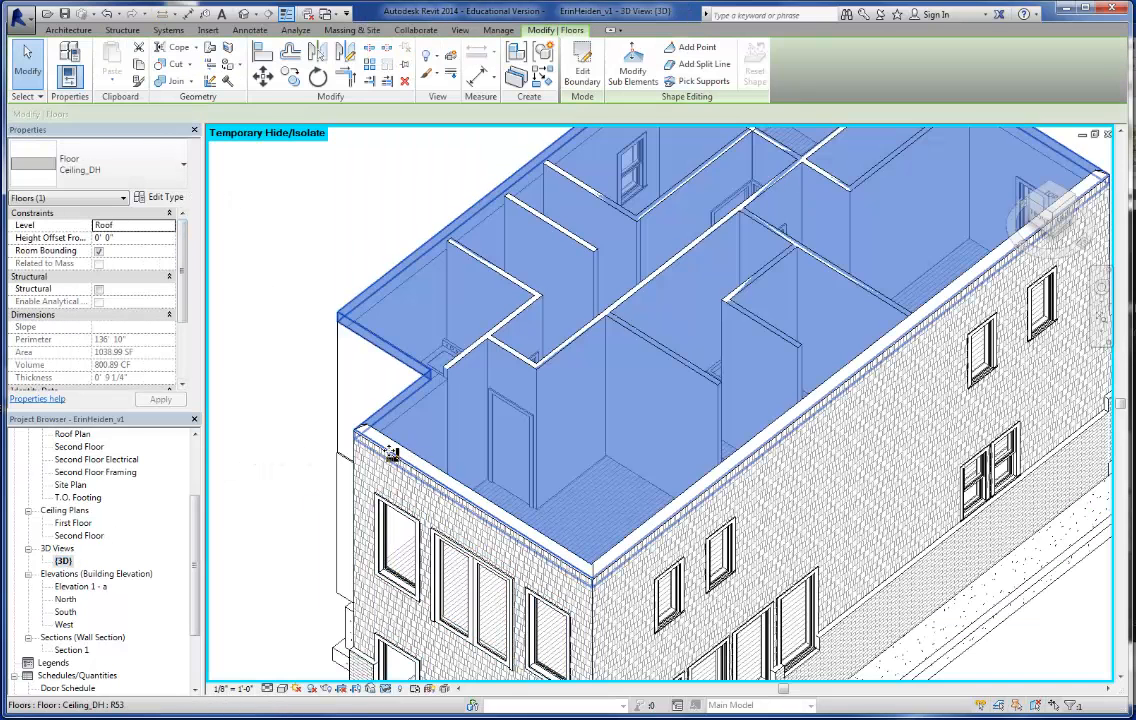
left_click(225, 392)
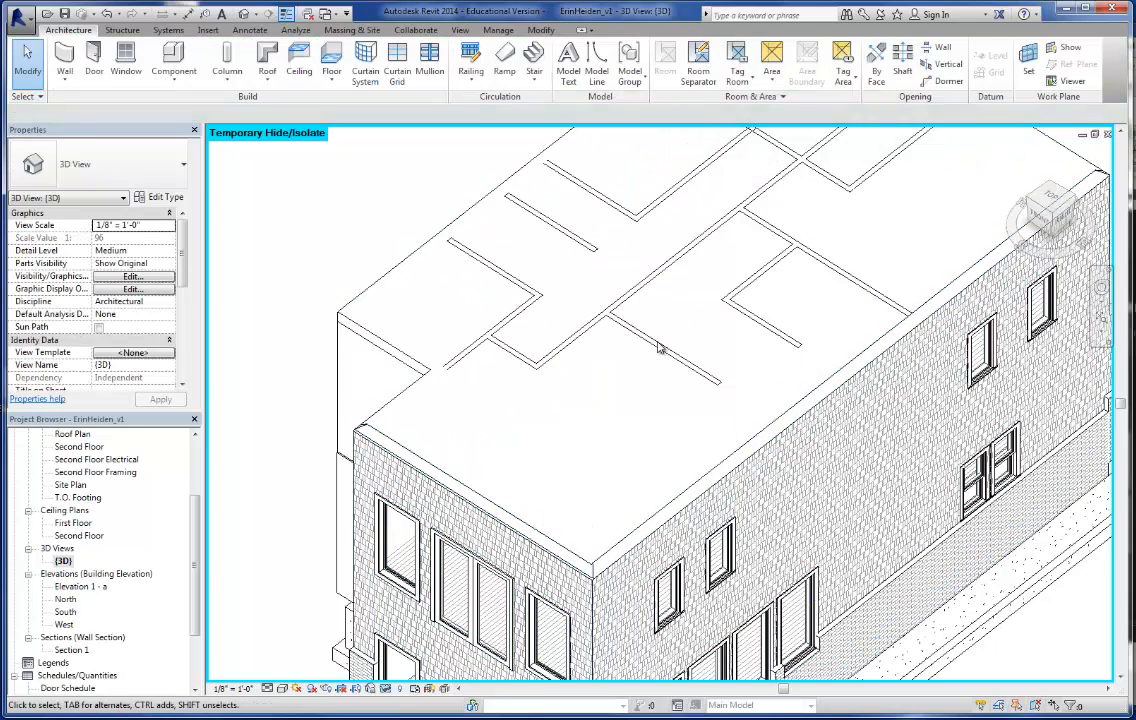
- In Section 1, align the underside of the Ceiling_DH floor with the Roof level line and lock the alignment
double_click(72, 650)
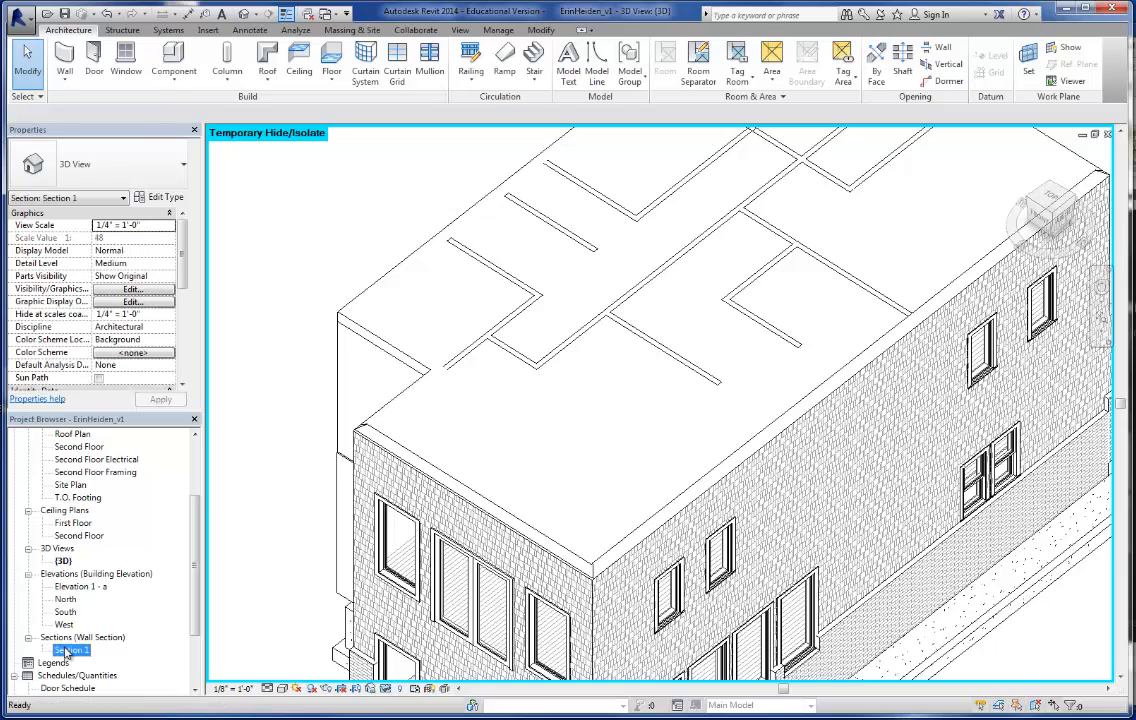
scroll(519, 320, "up", 6)
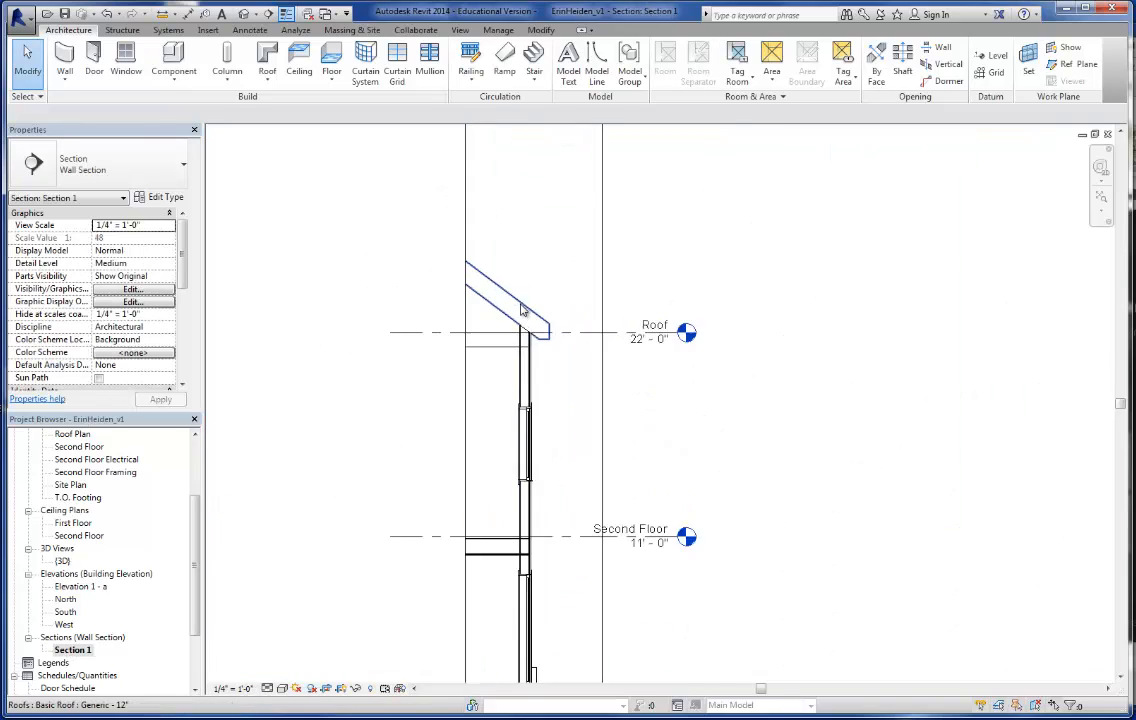
left_click(540, 392)
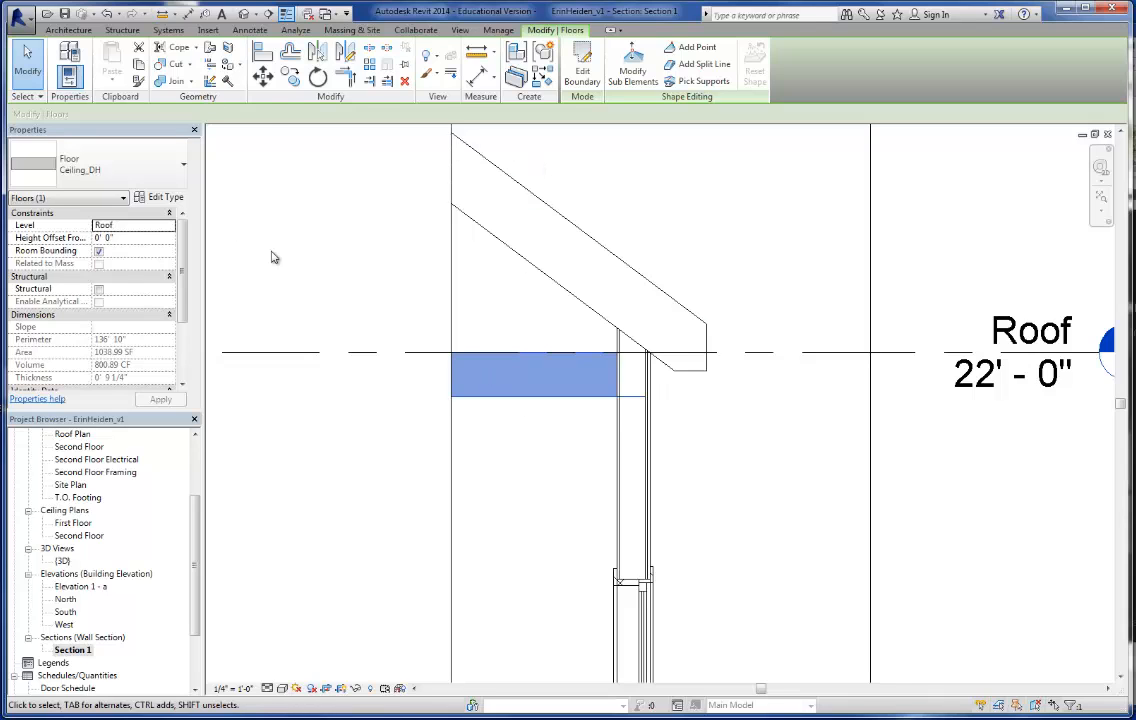
left_click(260, 55)
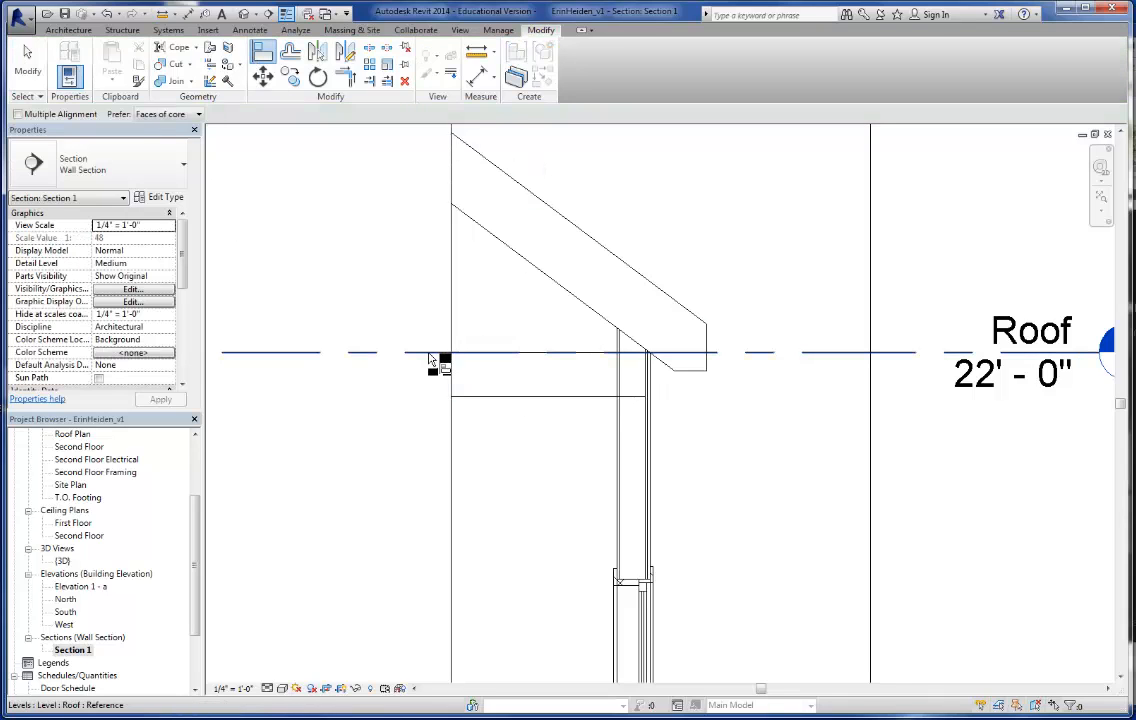
left_click(468, 396)
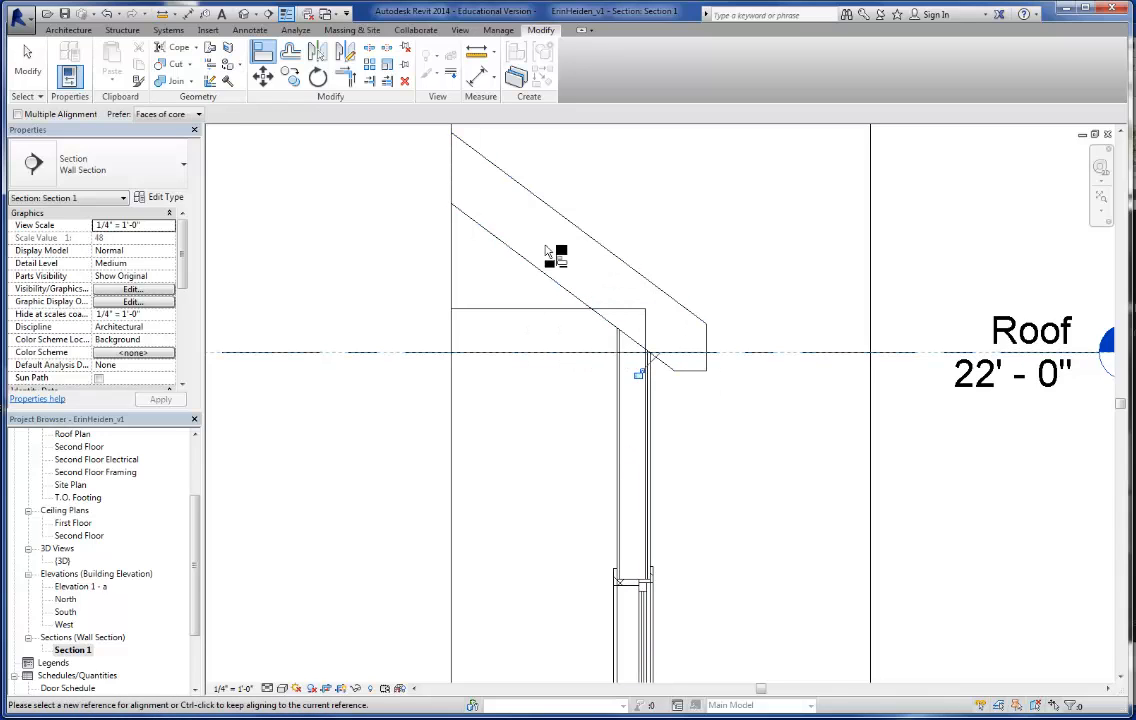
left_click(642, 374)
left_click(29, 70)
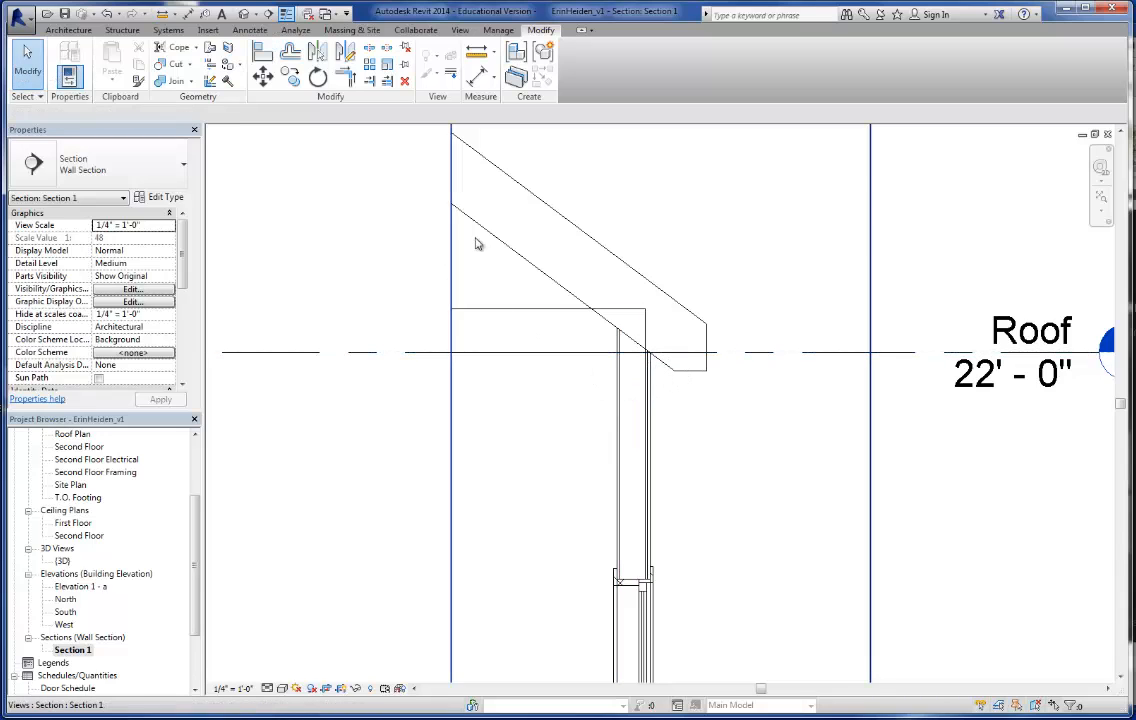
scroll(660, 280, "down", 3)
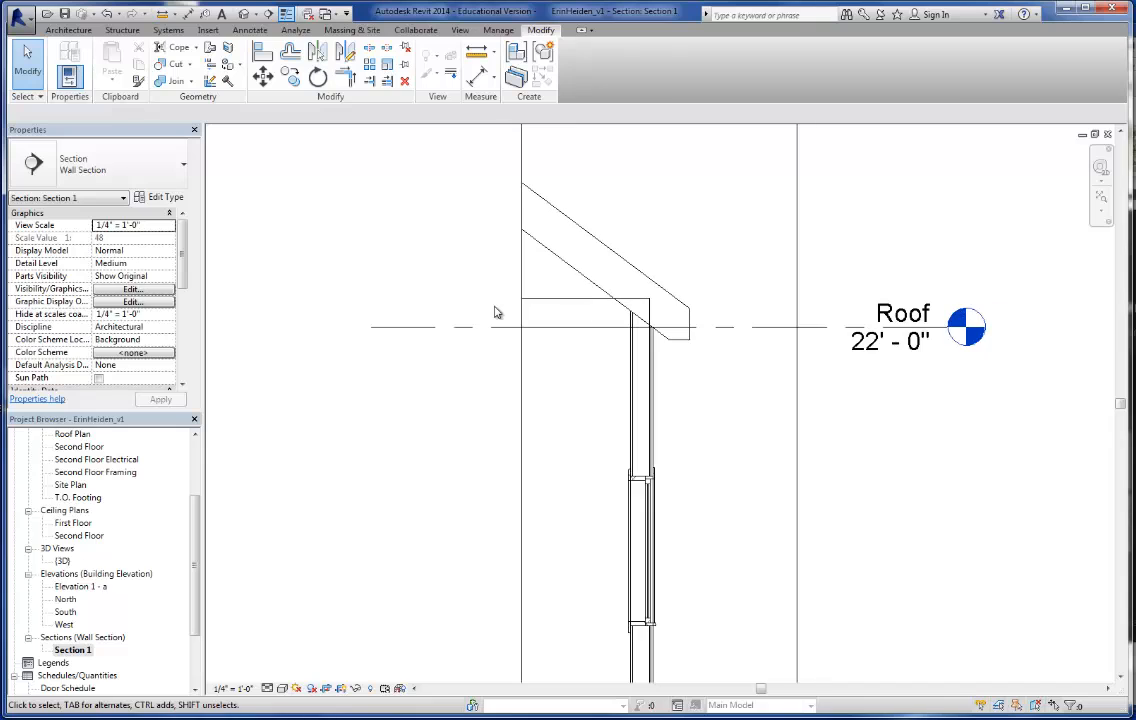
left_click(558, 301)
left_click(576, 385)
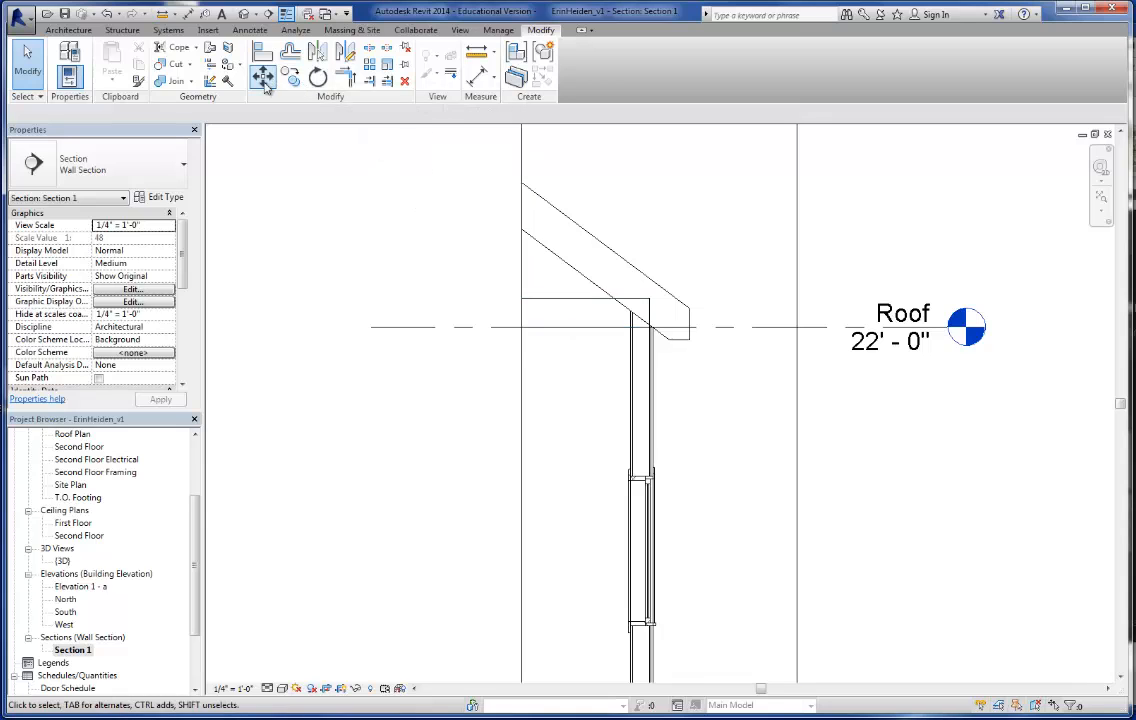
left_click(68, 29)
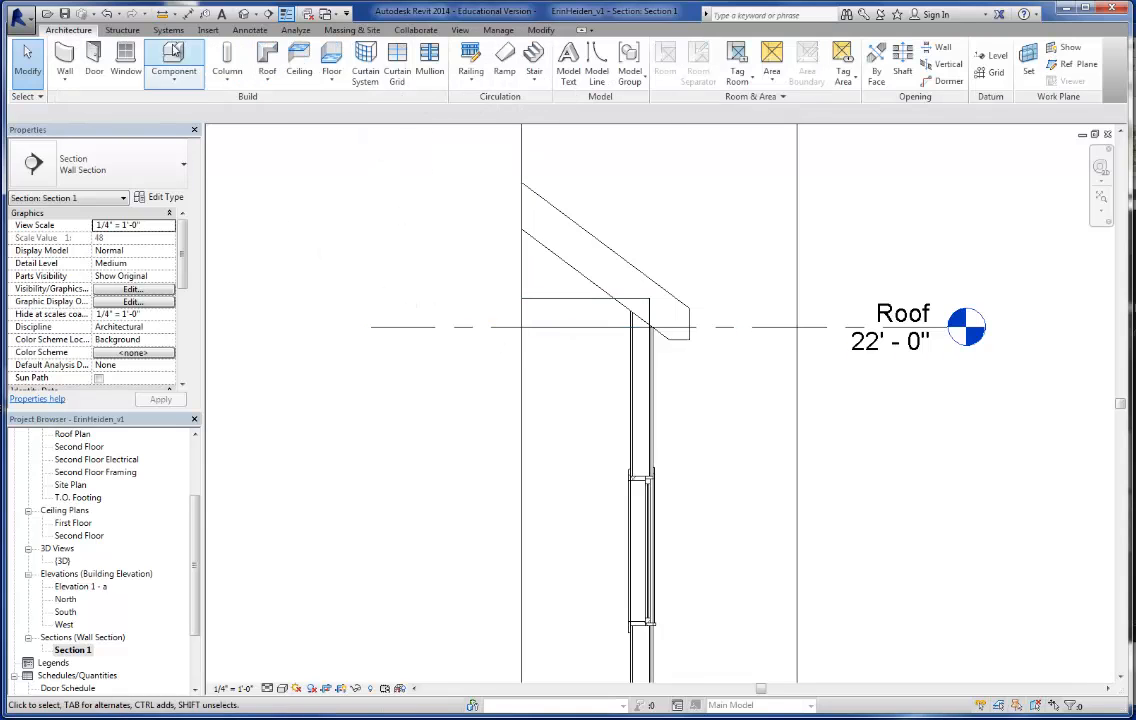
left_click(299, 58)
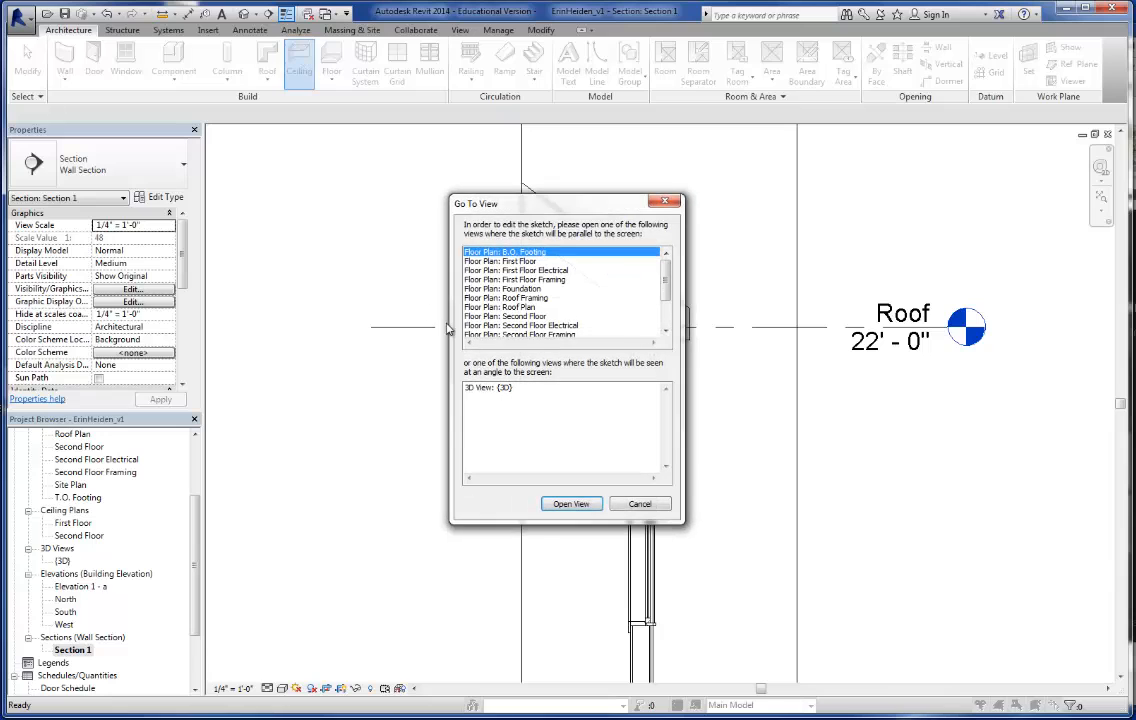
left_click(640, 505)
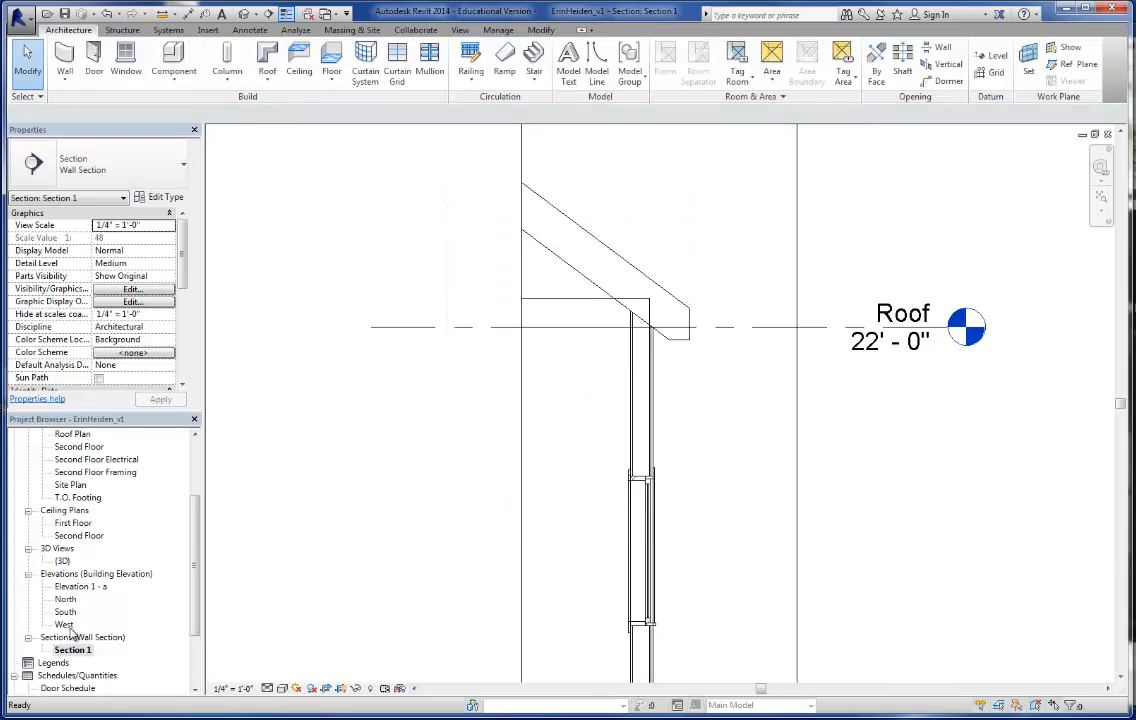
- Switch to the 3D view and show the whole Ceiling_DH floor on top of the house
double_click(63, 562)
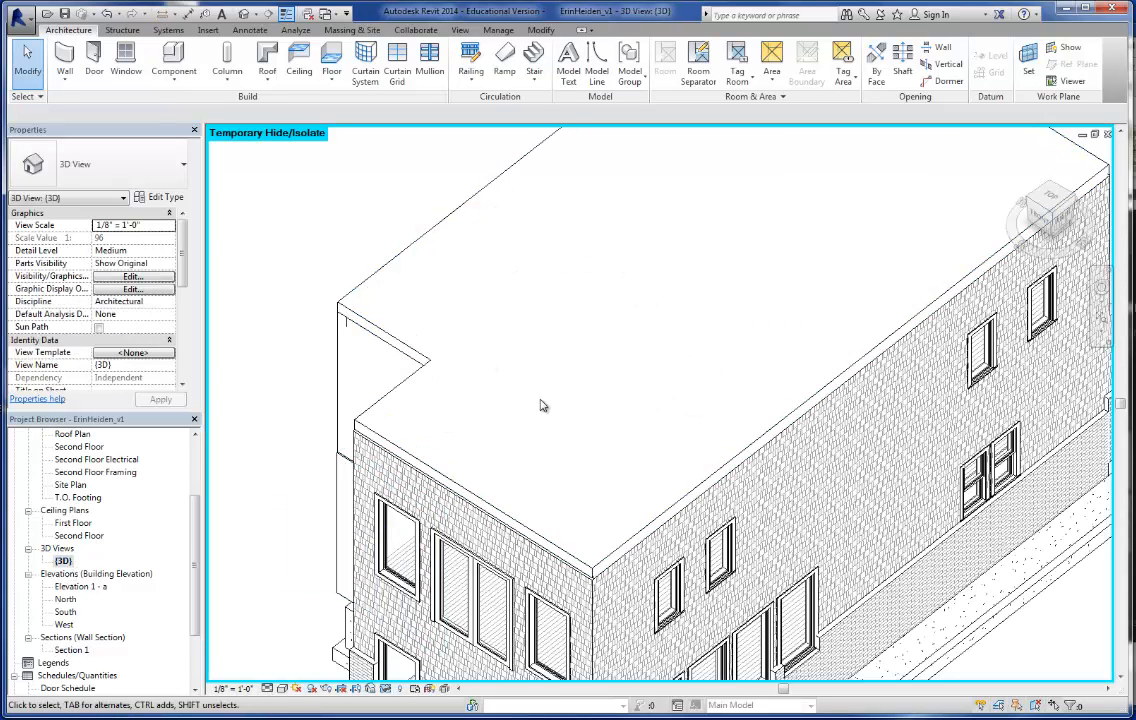
scroll(540, 401, "down", 3)
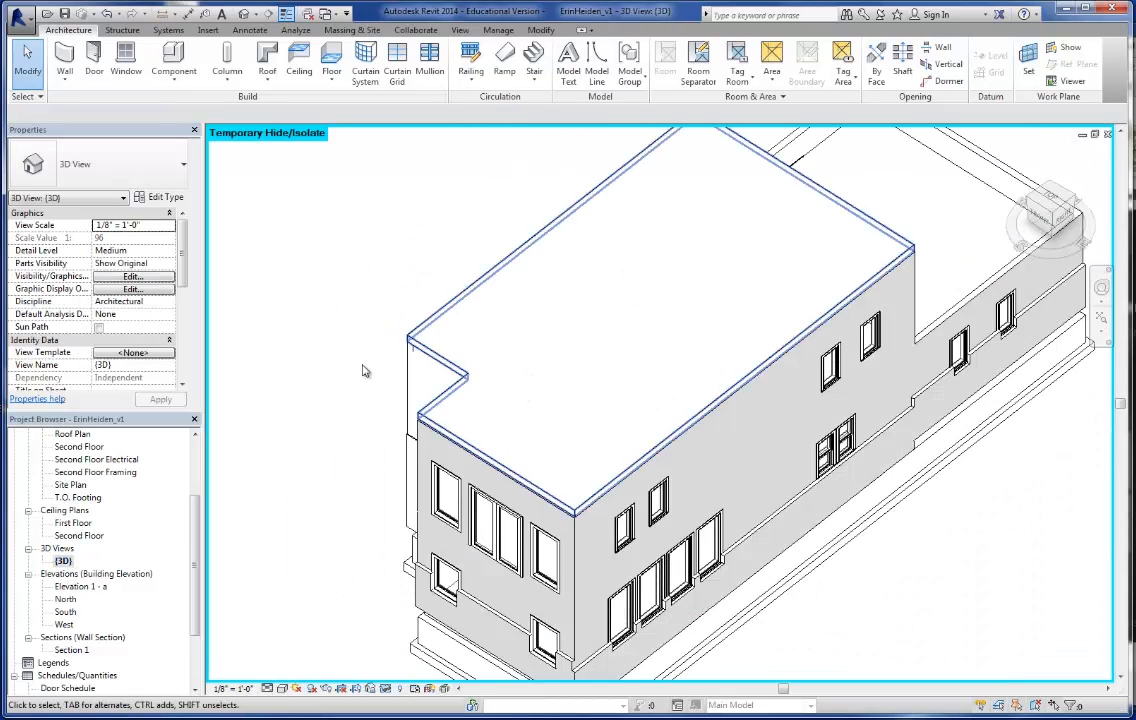
left_click(299, 62)
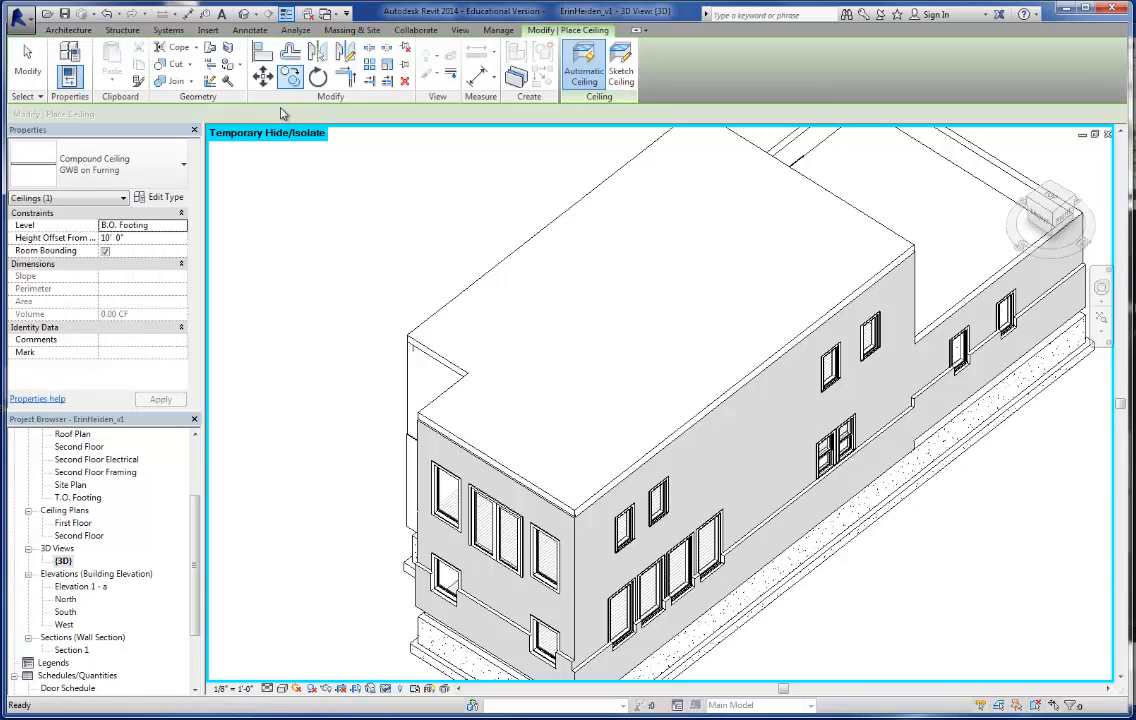
left_click(164, 226)
left_click(181, 227)
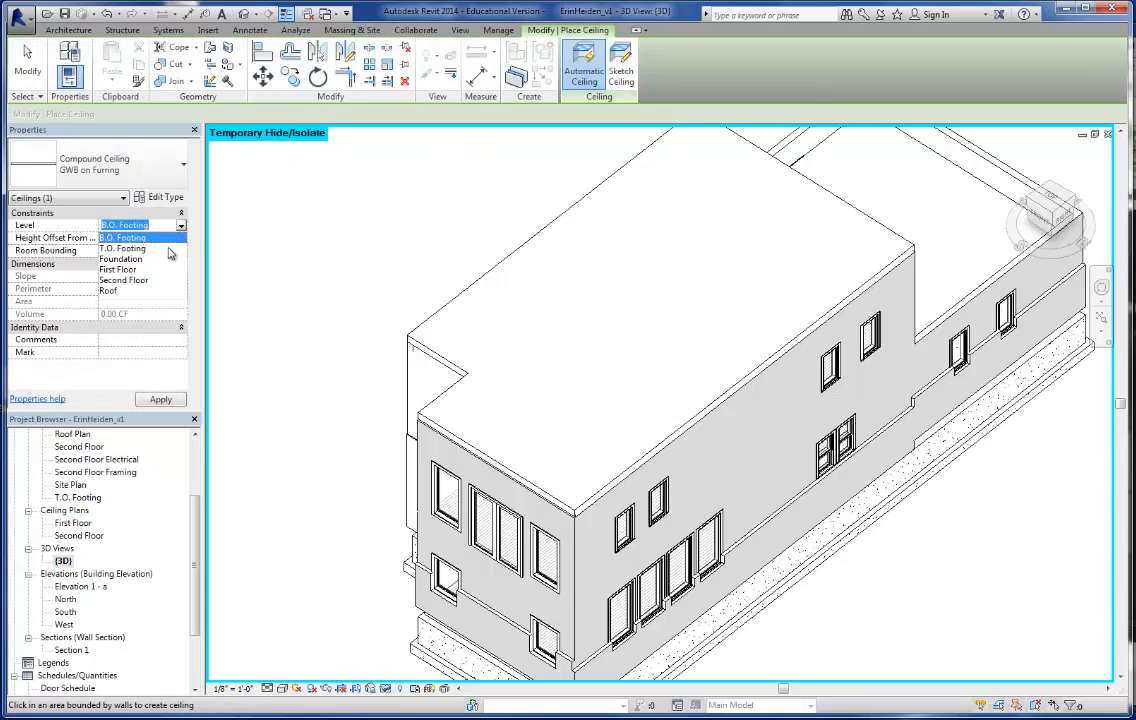
left_click(122, 280)
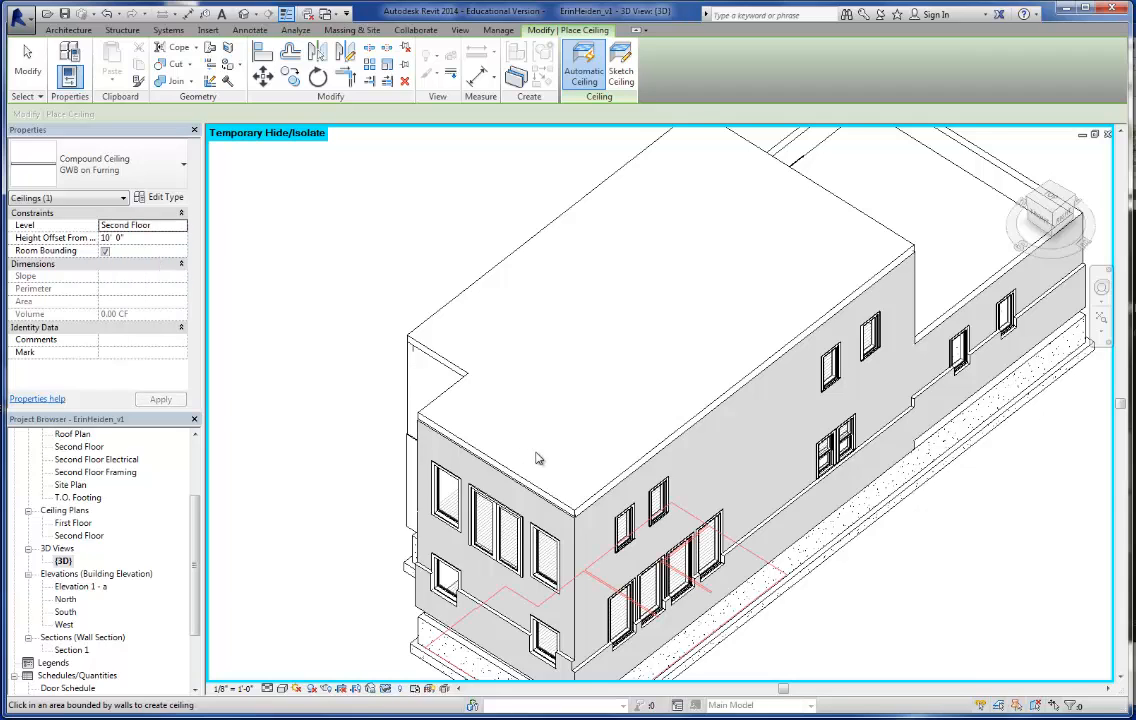
scroll(549, 466, "up", 3)
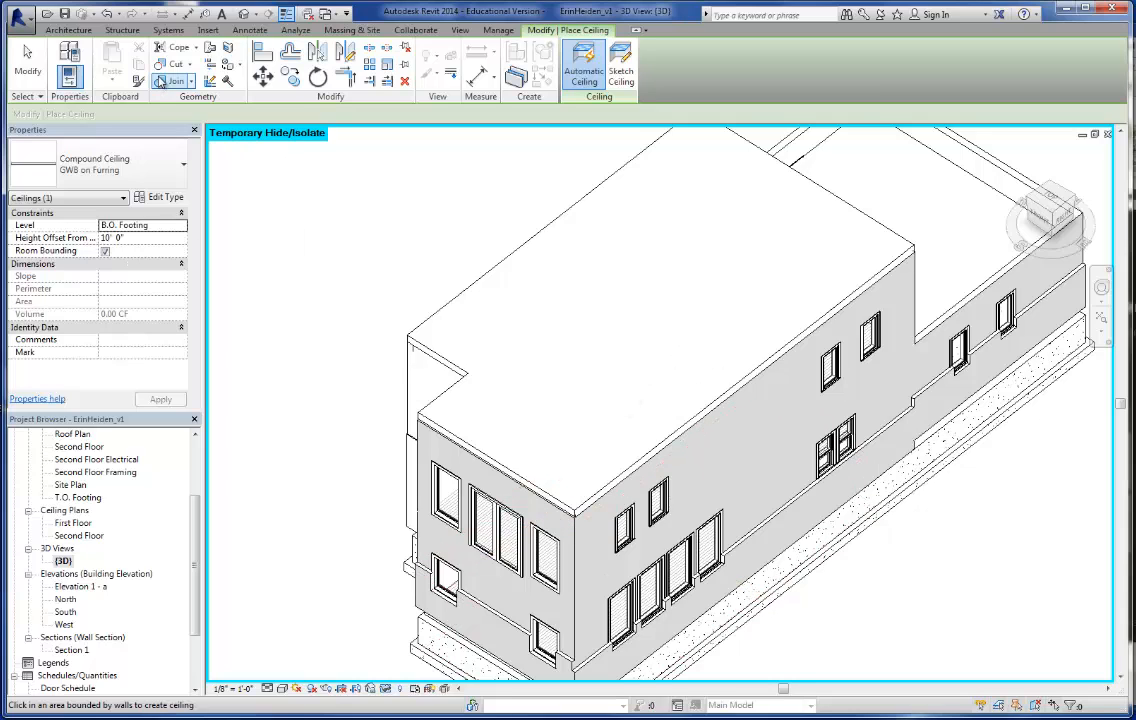
left_click(27, 62)
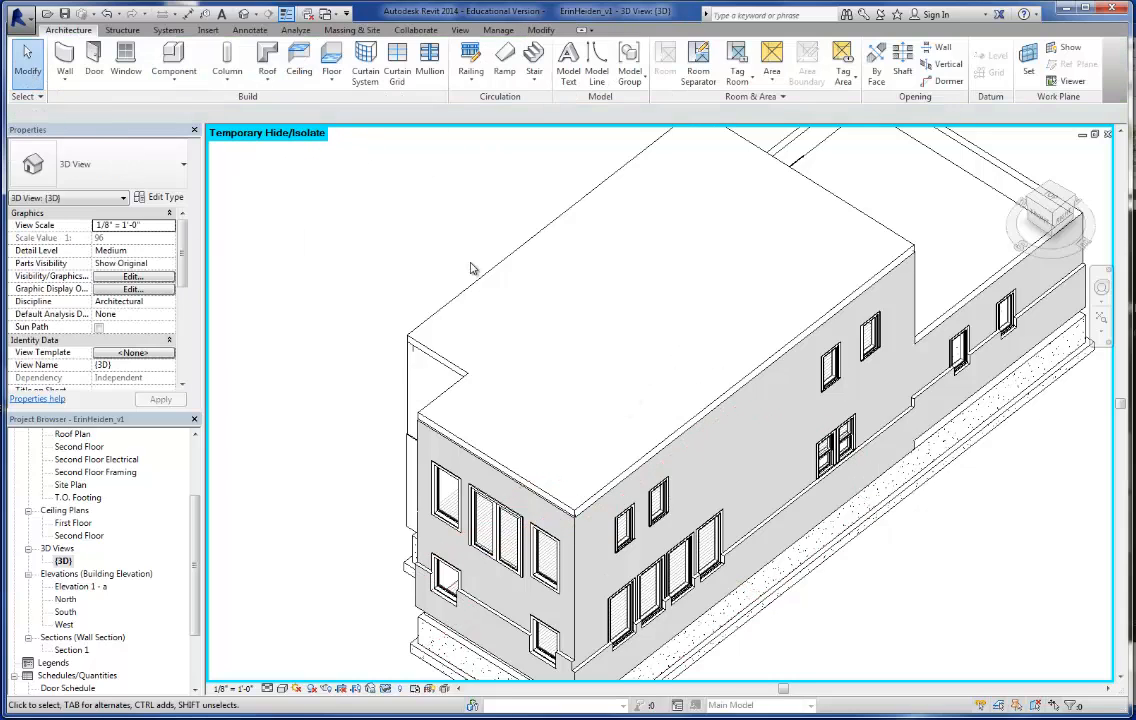
- Temporarily hide the Ceiling_DH floor in the 3D view
left_click(484, 283)
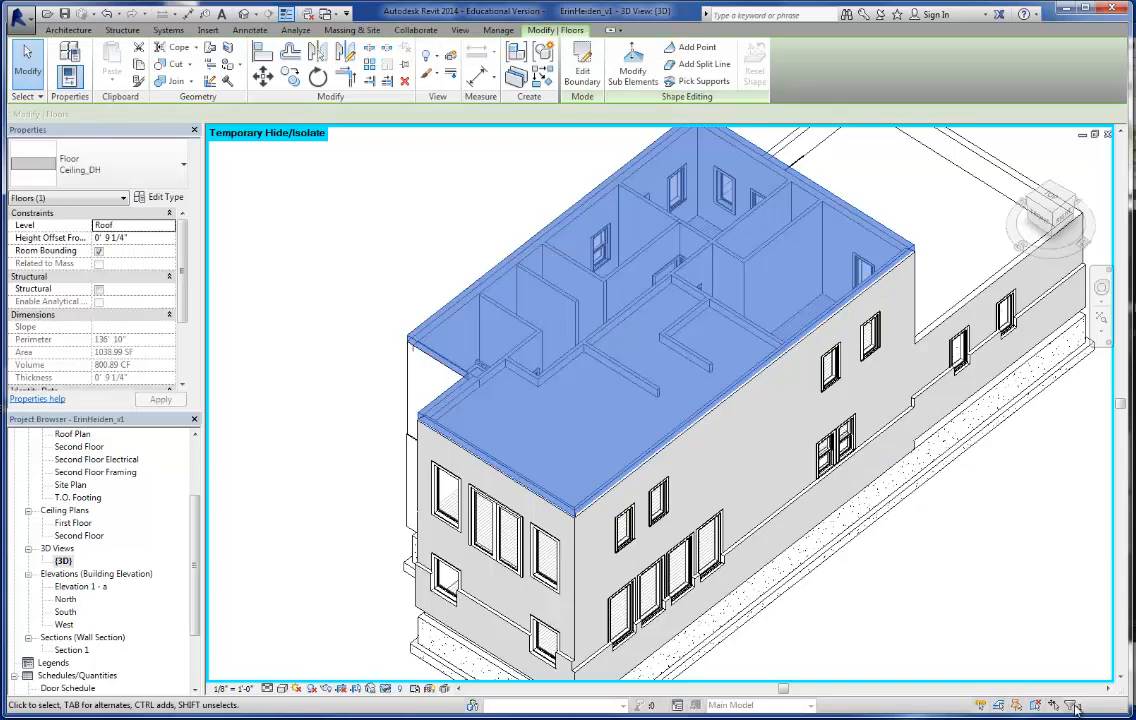
left_click(385, 688)
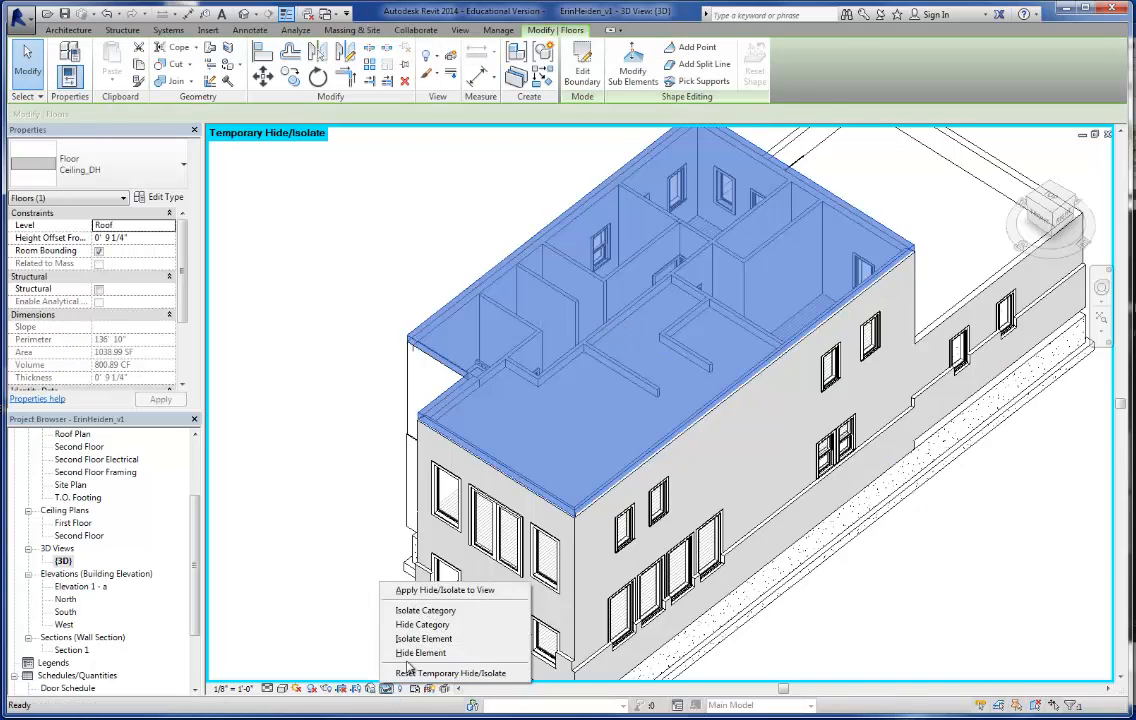
left_click(415, 653)
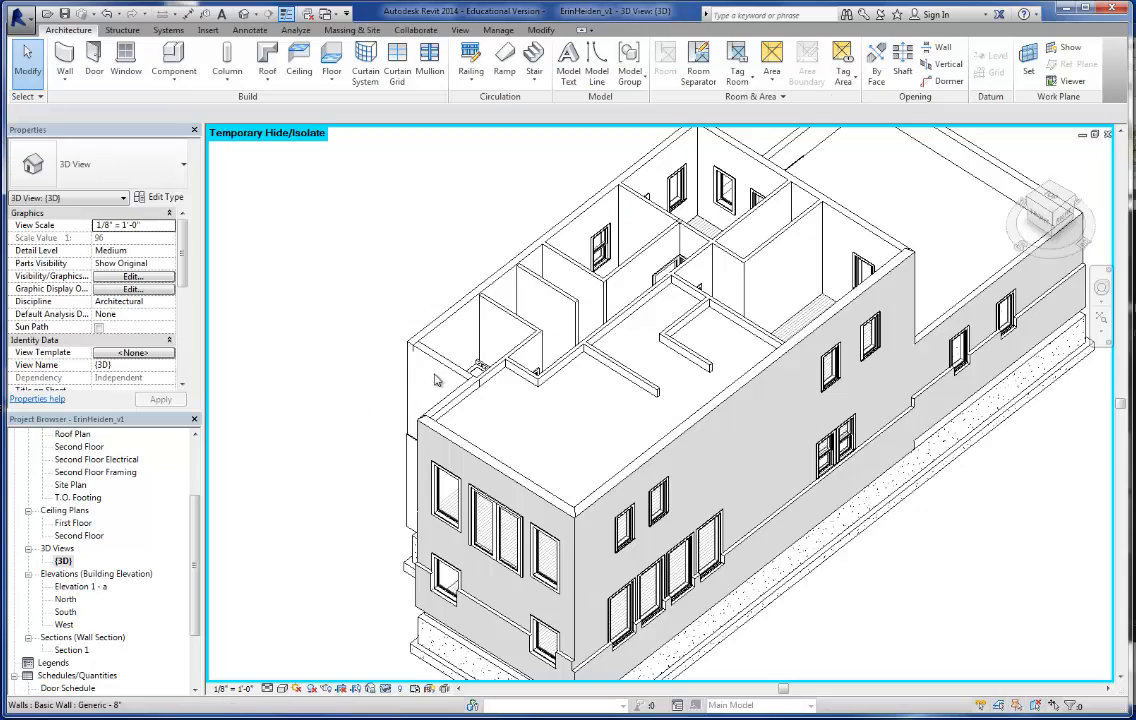
- In Section 1, raise the large front room's GWB on Furring ceiling to the Roof level by setting their distance to 0
left_click(557, 383)
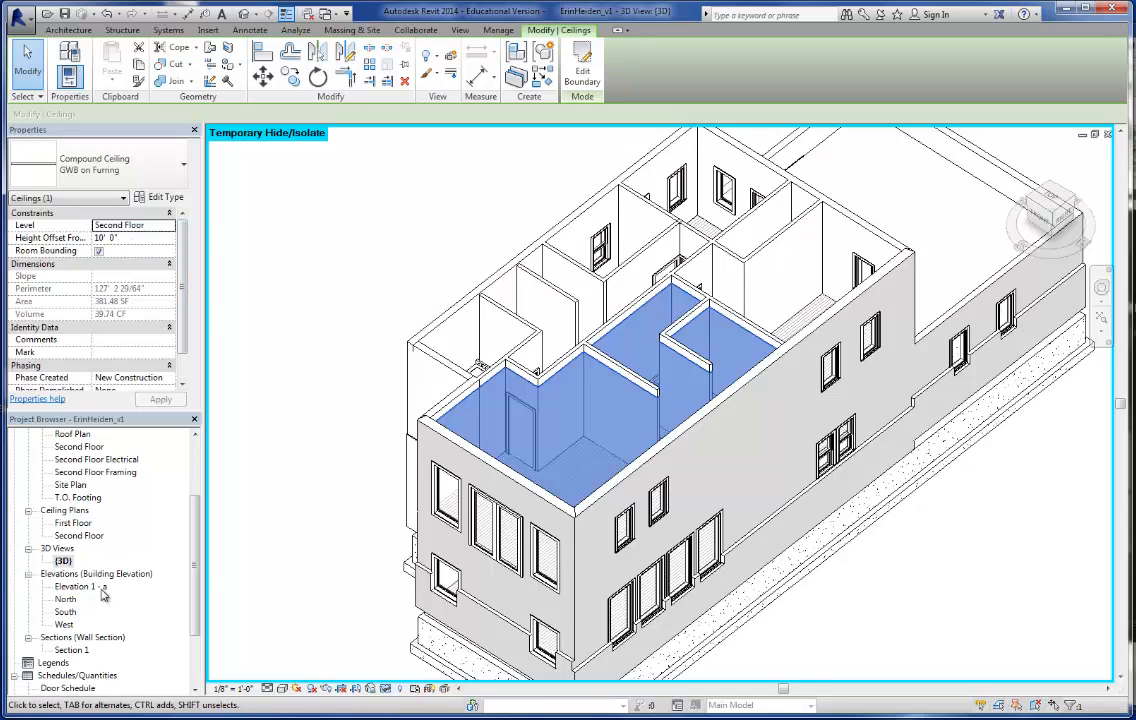
double_click(71, 650)
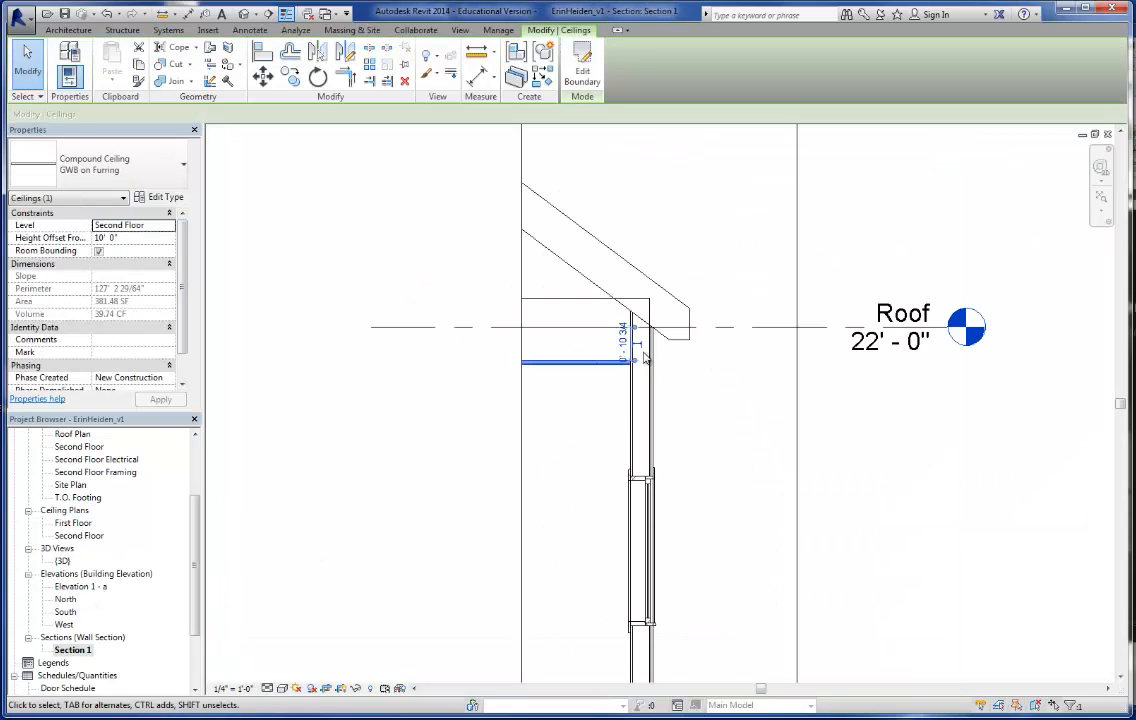
scroll(587, 382, "up", 2)
key("Escape")
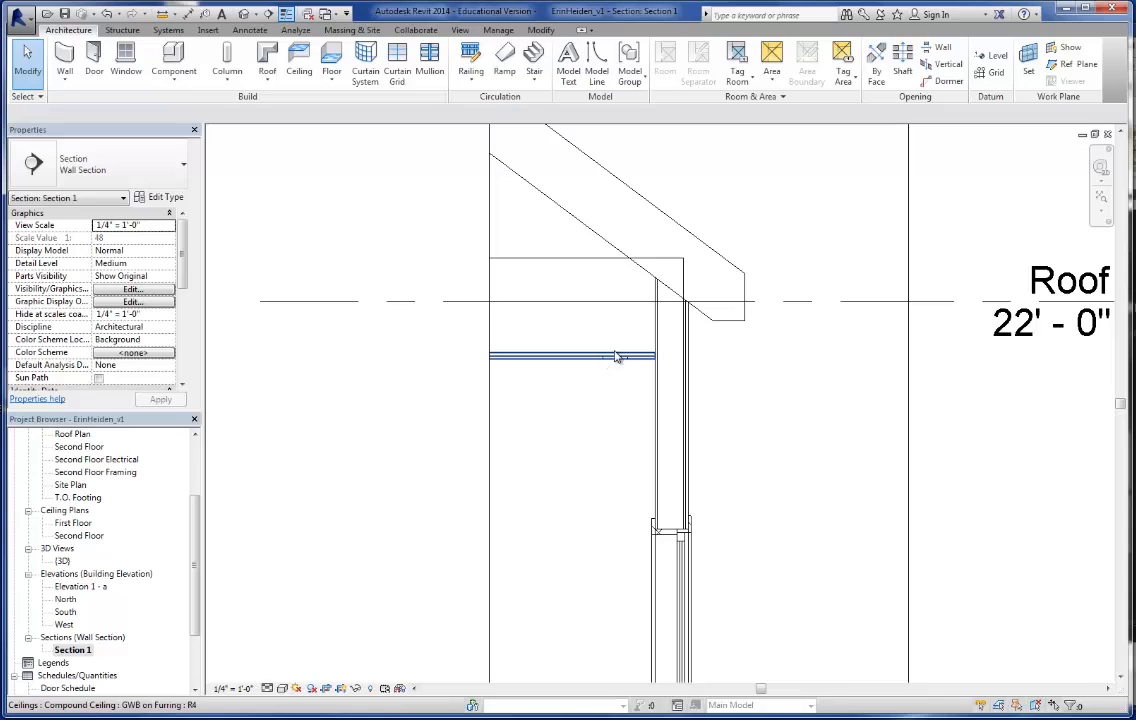
left_click(617, 357)
scroll(604, 309, "down", 2)
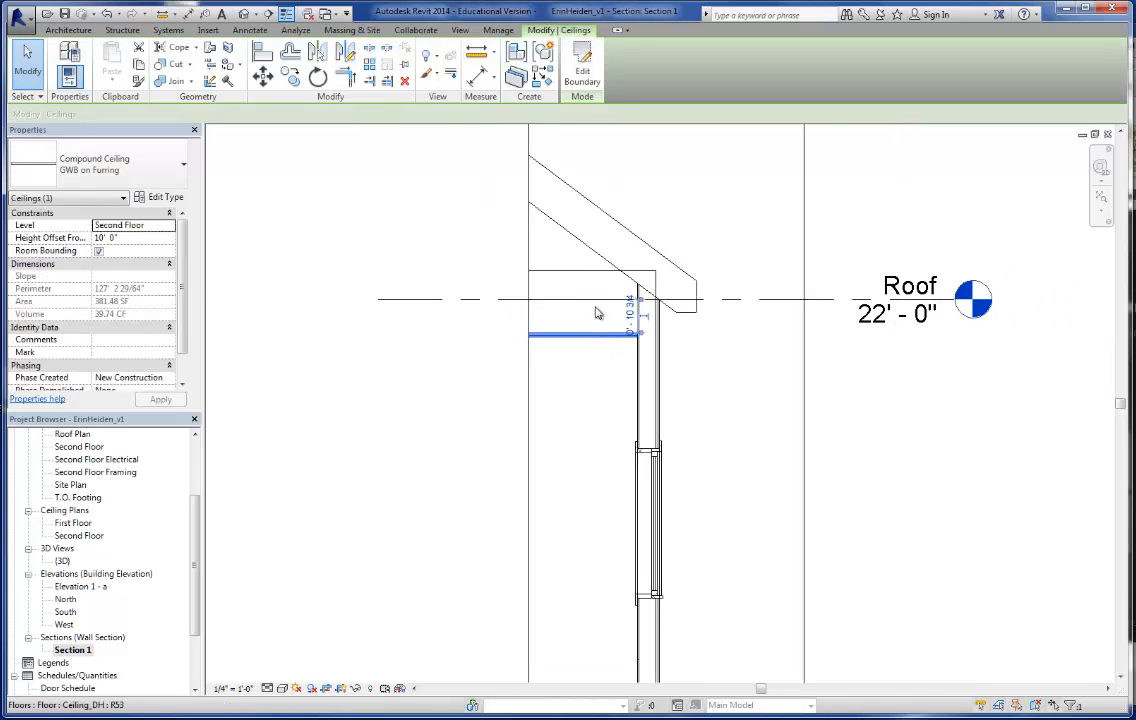
scroll(617, 323, "up", 2)
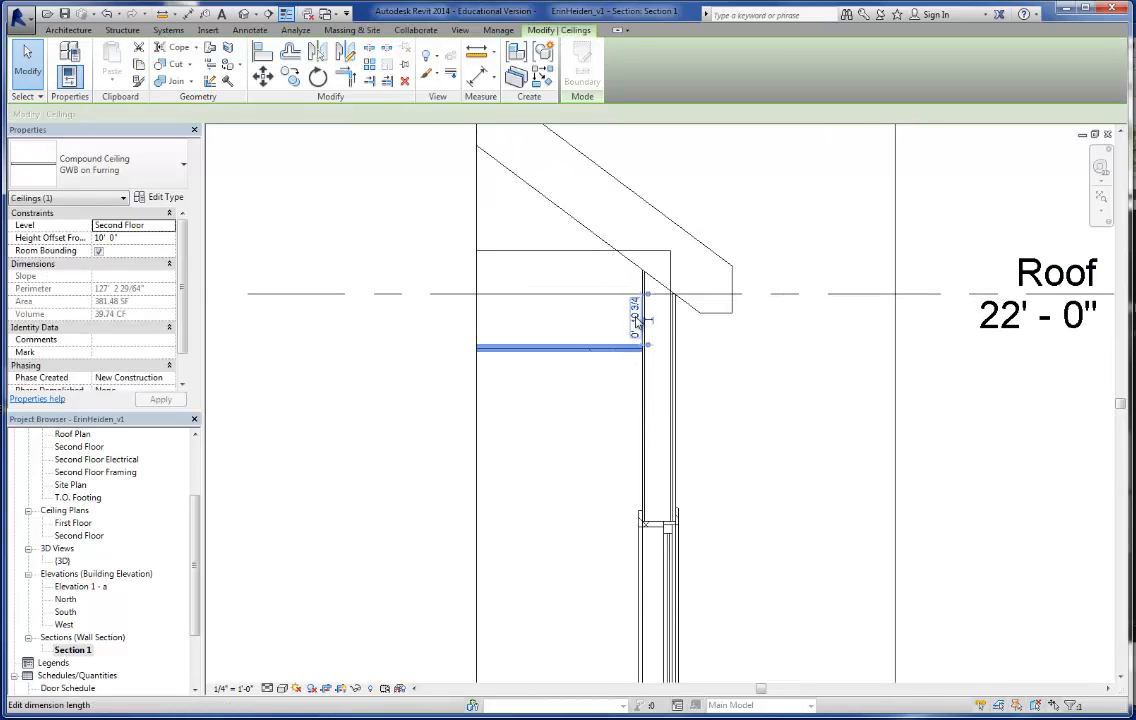
left_click(636, 318)
type("1")
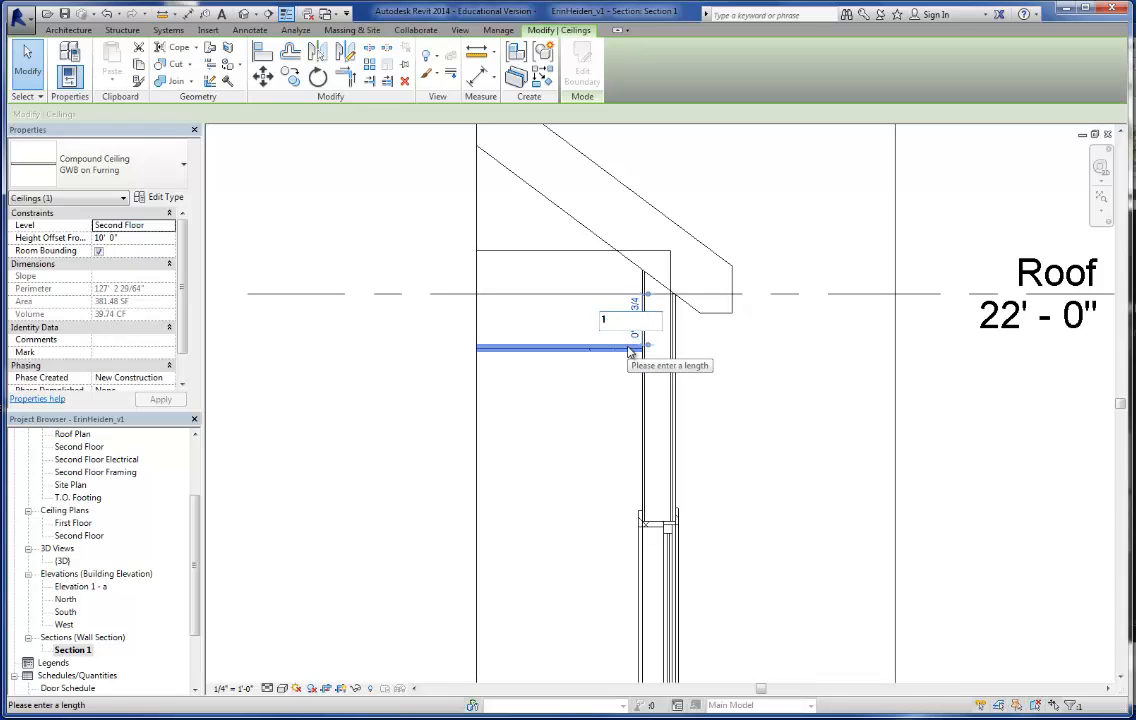
type("0")
key("Return")
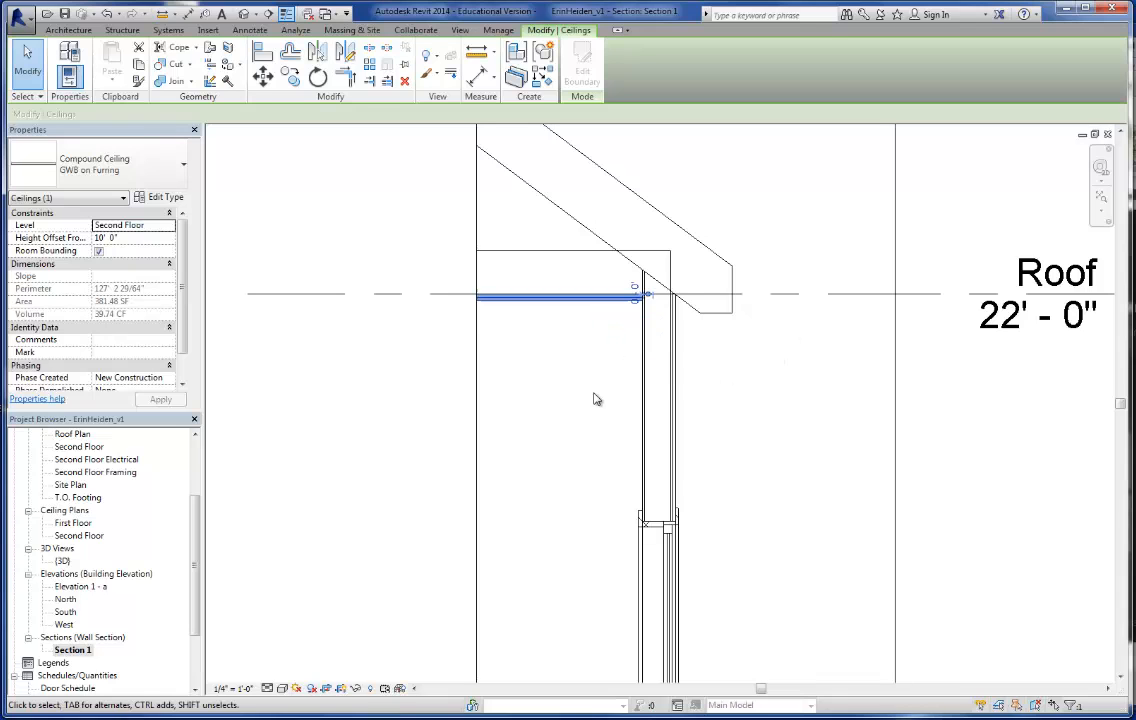
key("Escape")
- Inspect the raised ceiling's height offset from the Second Floor level and return to the 3D view
scroll(601, 299, "up", 2)
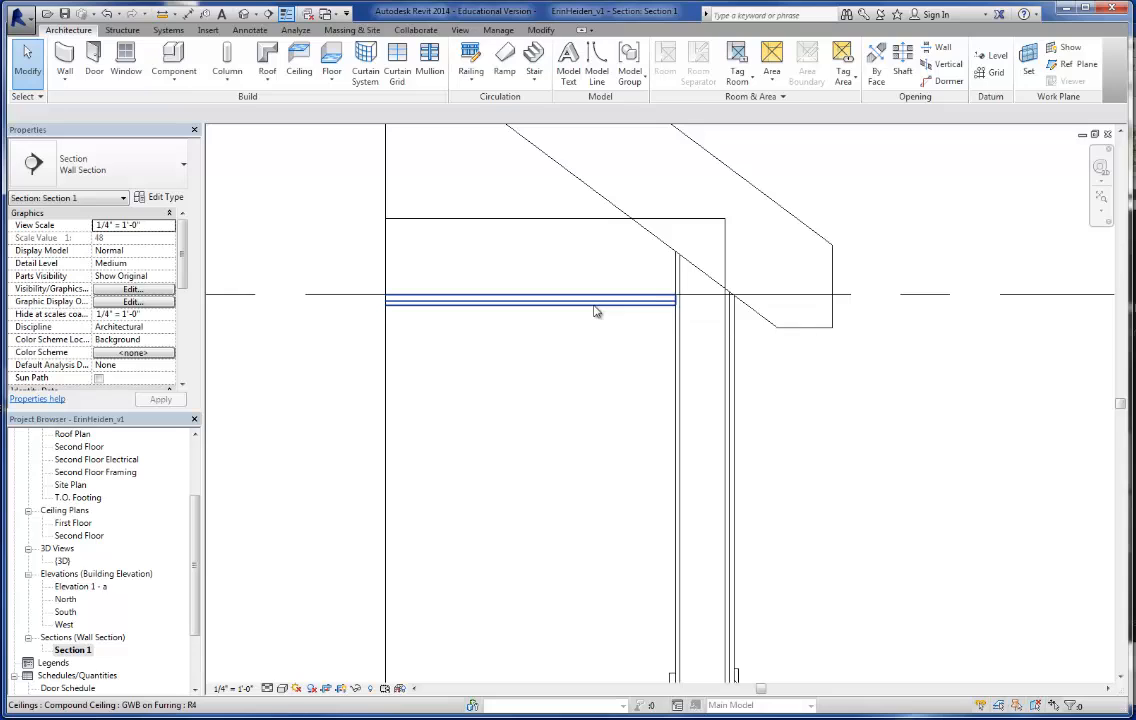
left_click(604, 306)
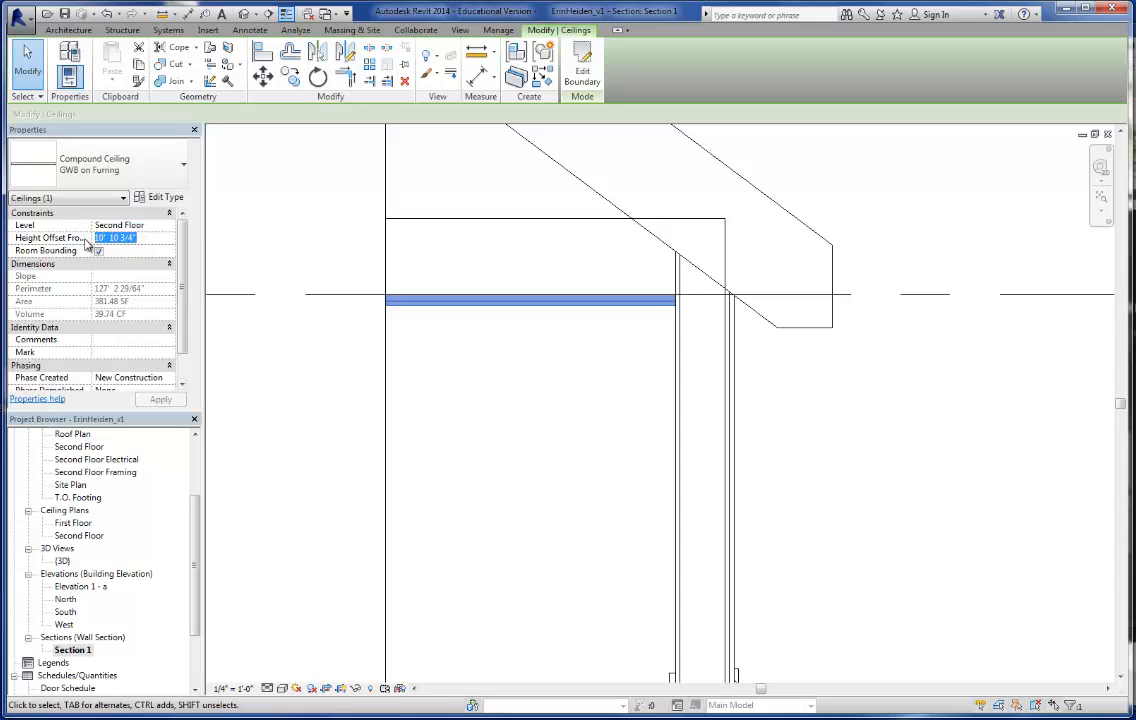
key("Escape")
scroll(862, 429, "down", 2)
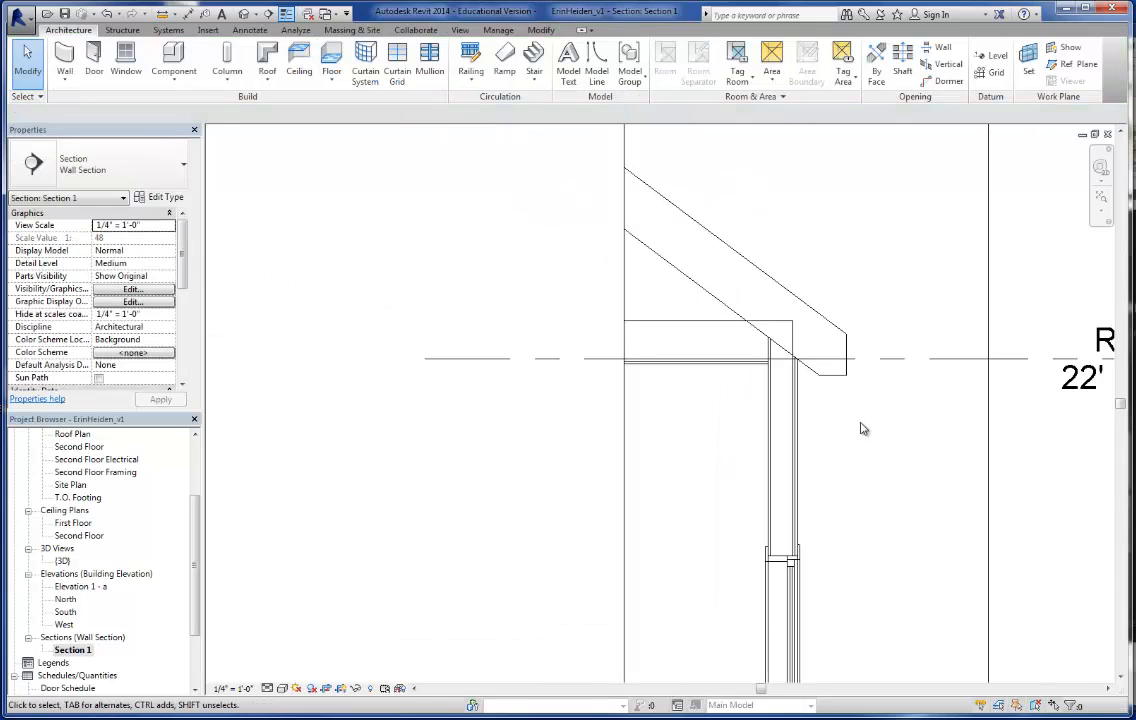
scroll(862, 429, "down", 2)
double_click(63, 561)
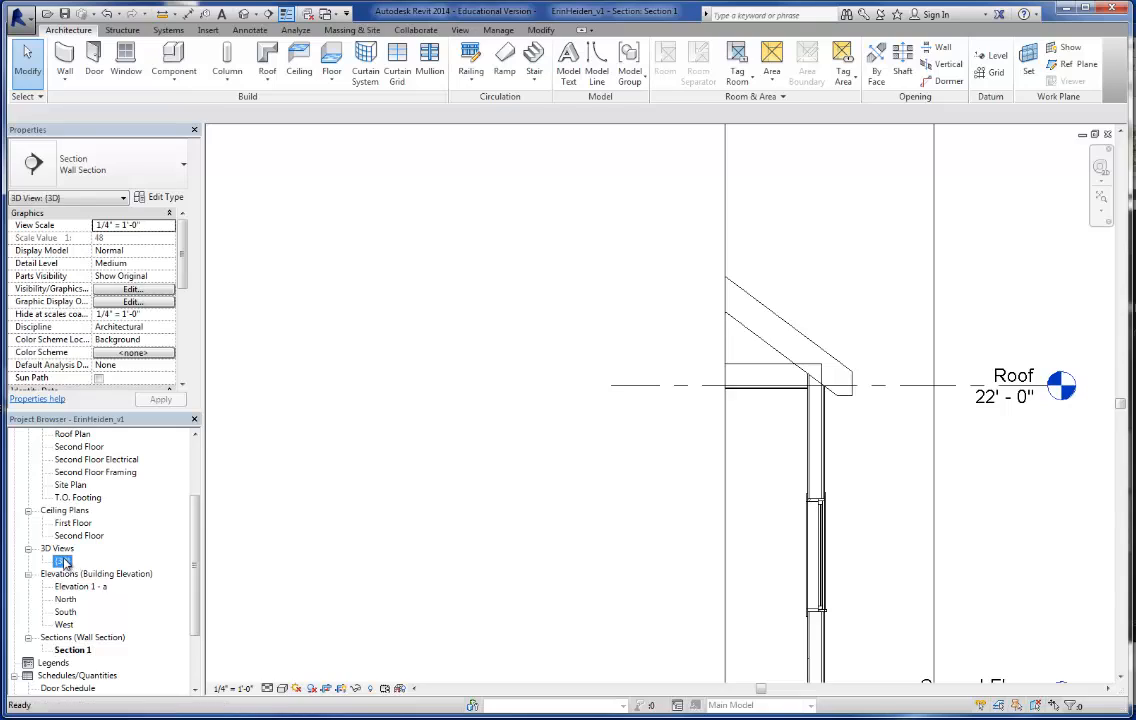
- Place an automatic GWB on Furring ceiling on the Second Floor level over the large room along the exterior side wall, behind the front space
scroll(562, 392, "up", 2)
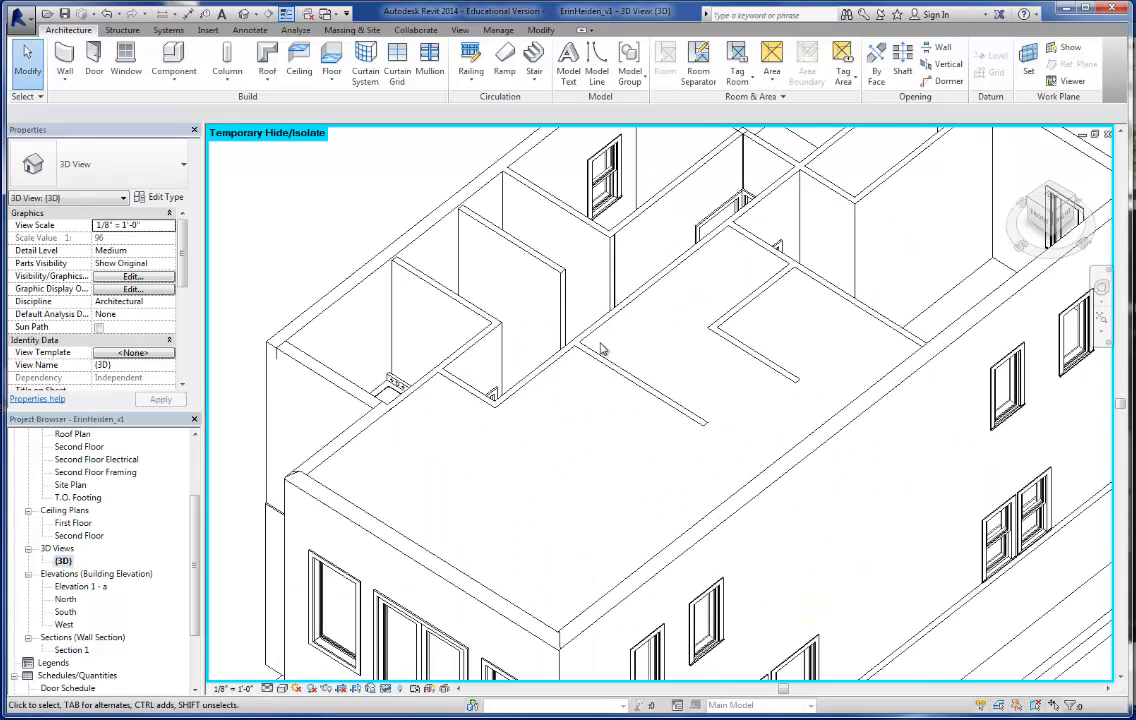
scroll(482, 477, "up", 1)
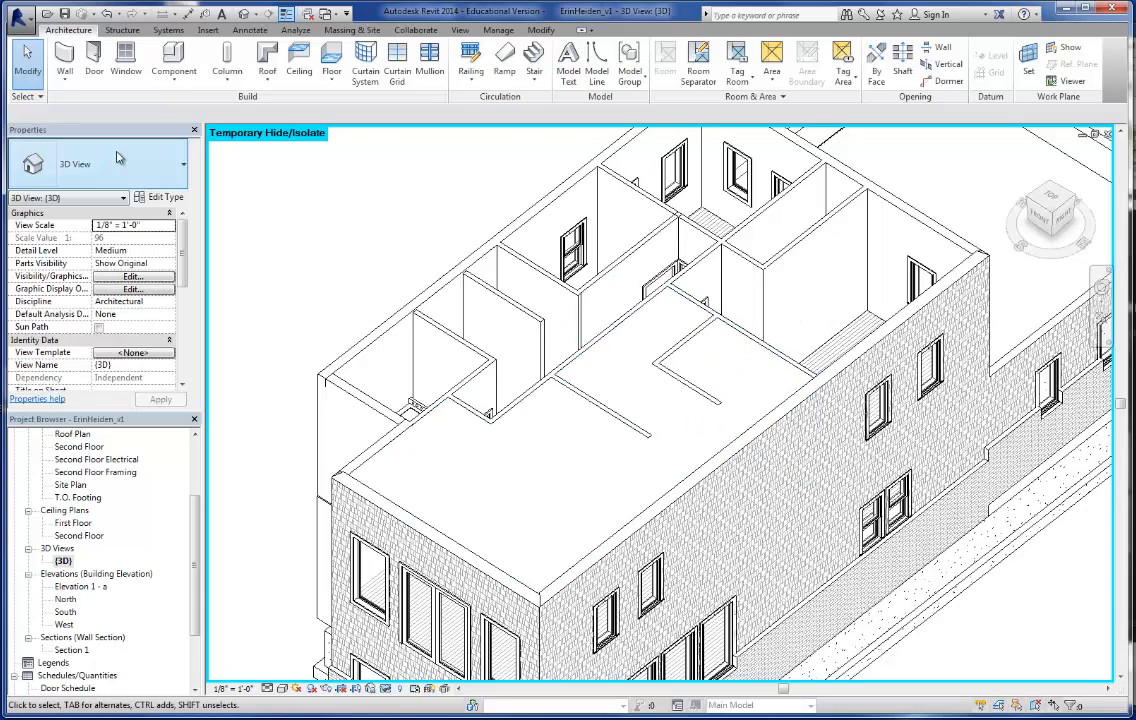
left_click(298, 60)
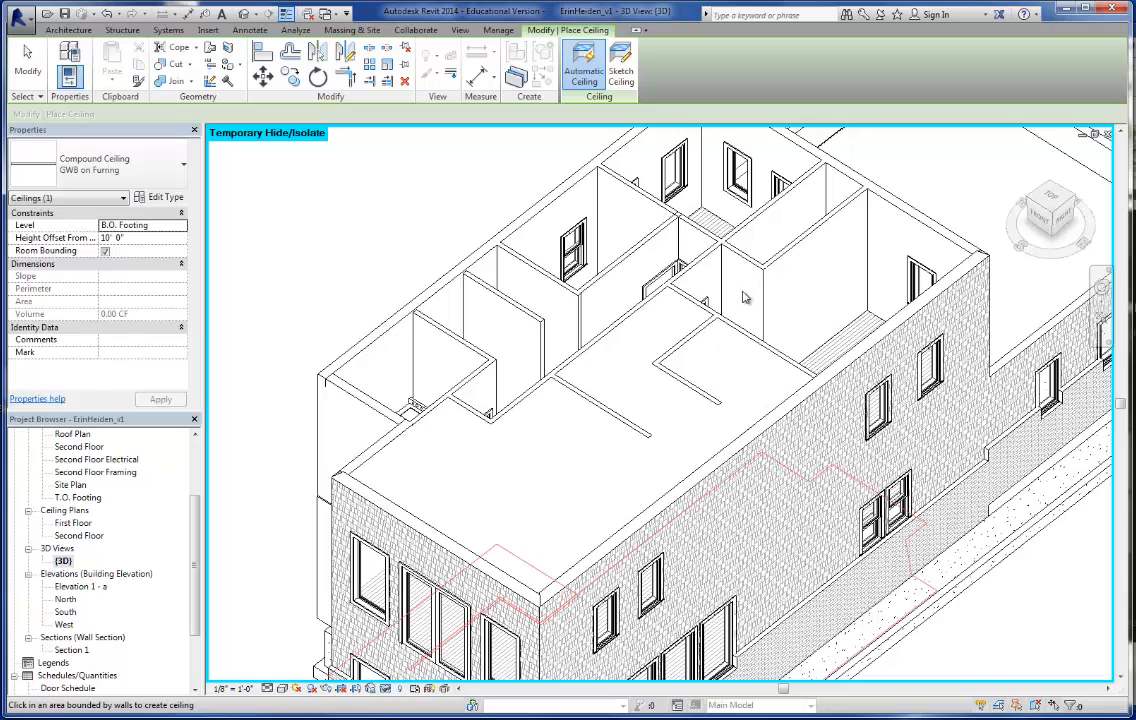
left_click(181, 228)
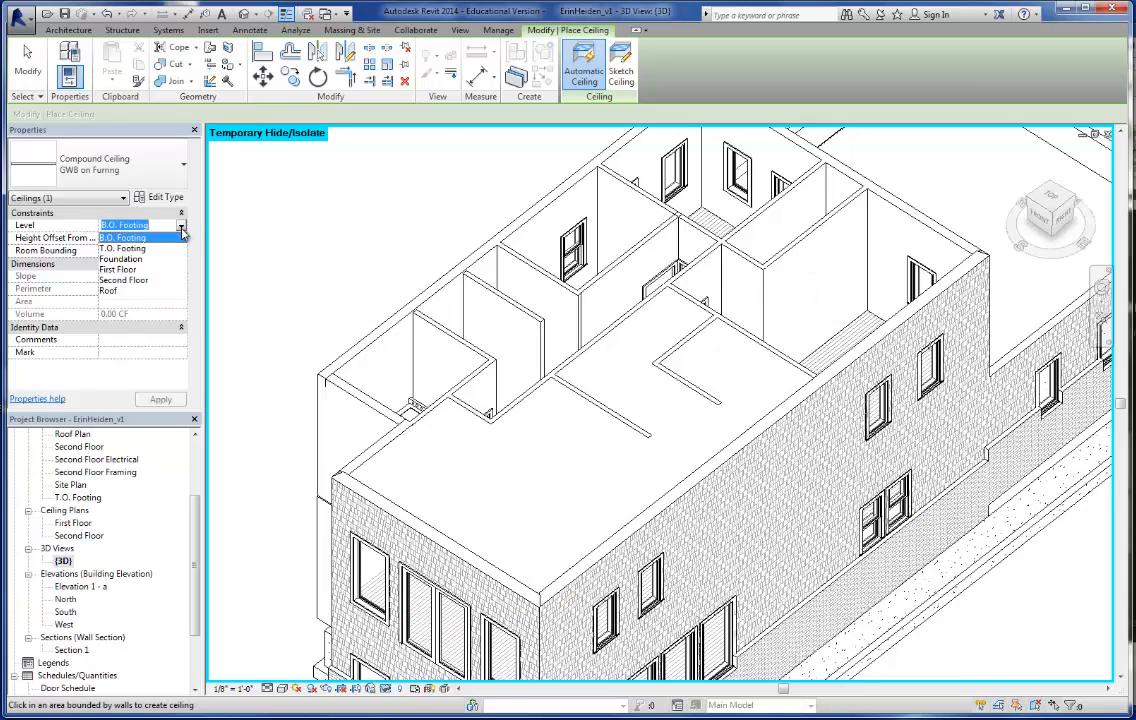
left_click(125, 280)
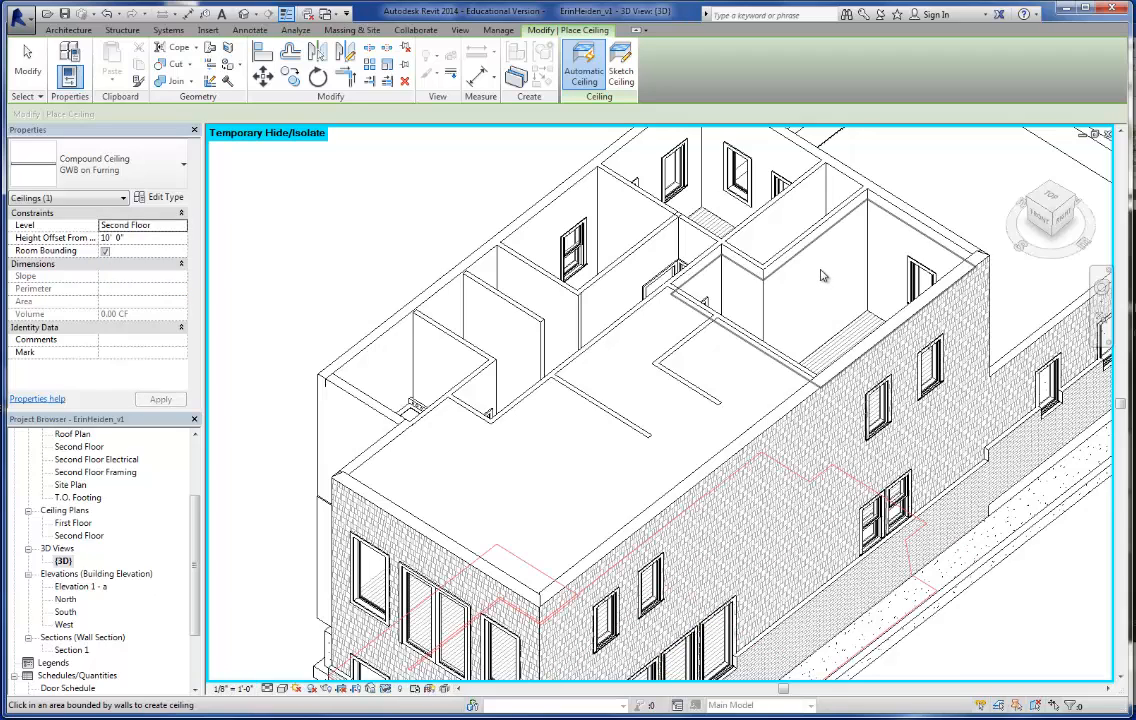
left_click(822, 276)
left_click(158, 227)
left_click(181, 226)
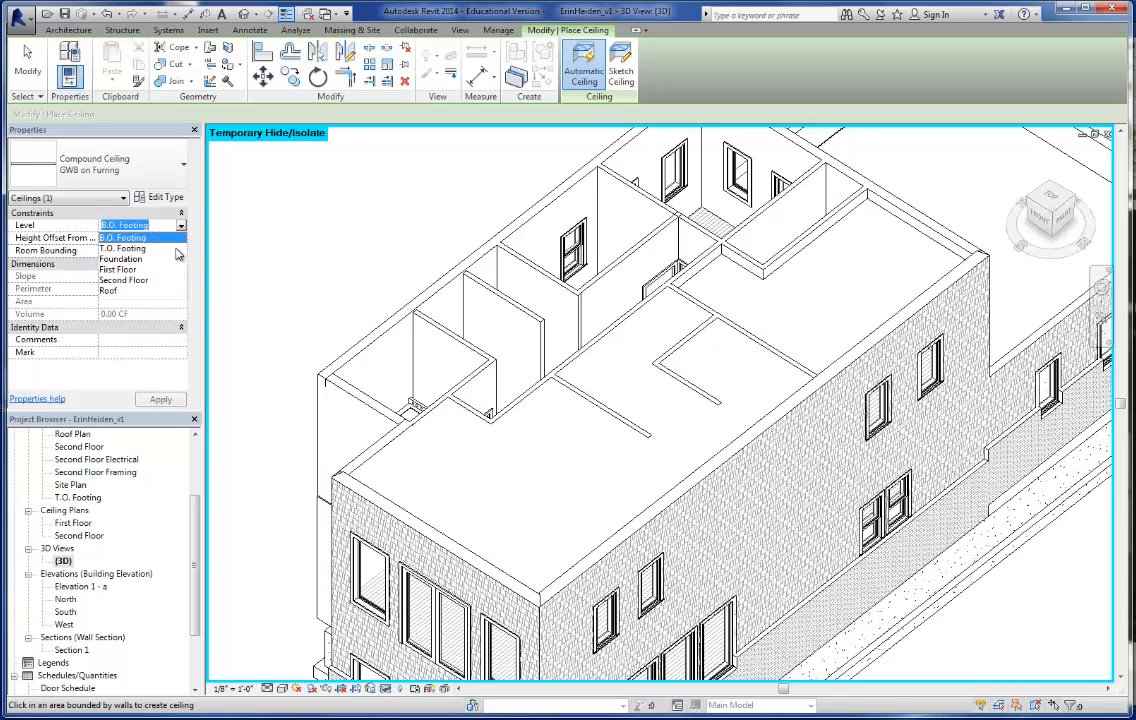
left_click(138, 290)
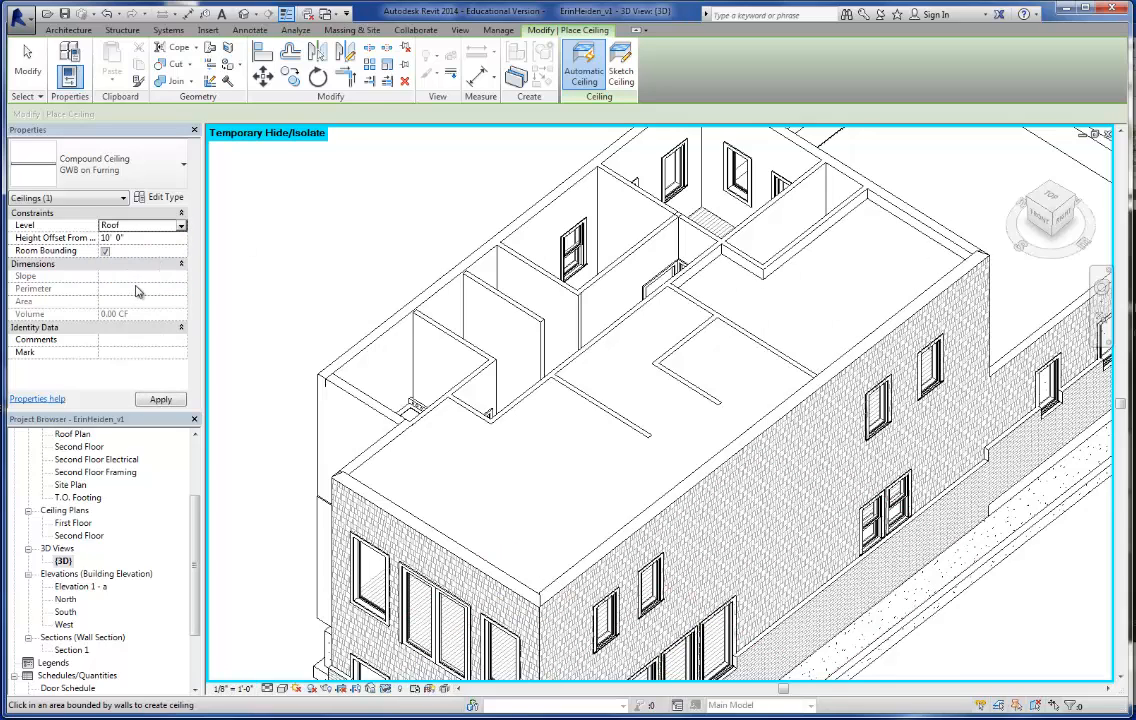
left_click(181, 226)
left_click(133, 252)
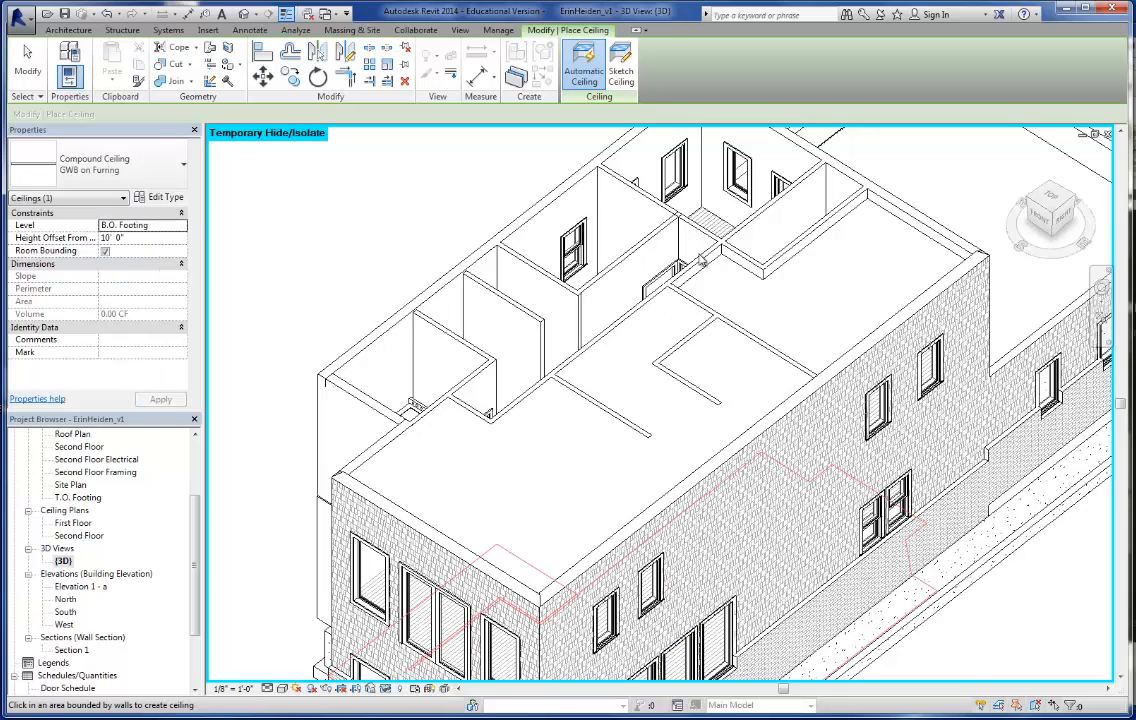
scroll(700, 260, "down", 3)
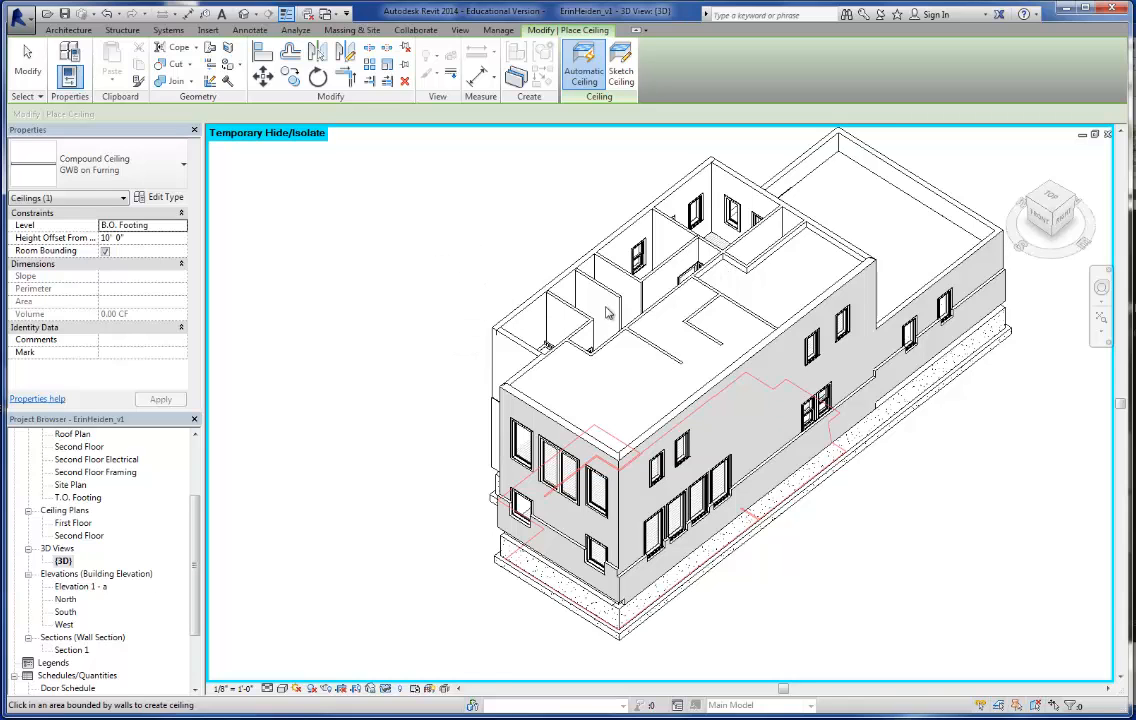
scroll(588, 332, "up", 3)
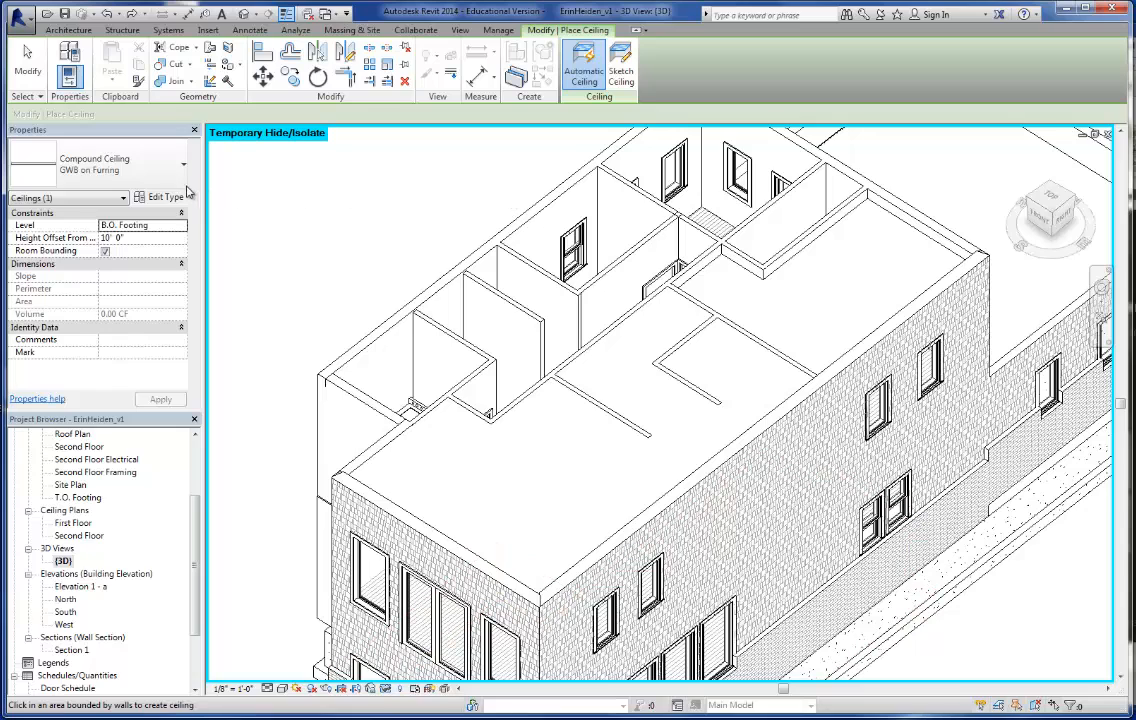
- Place a GWB on Furring ceiling on the Second Floor level over the hallway and the open area beside it
left_click(178, 225)
left_click(182, 228)
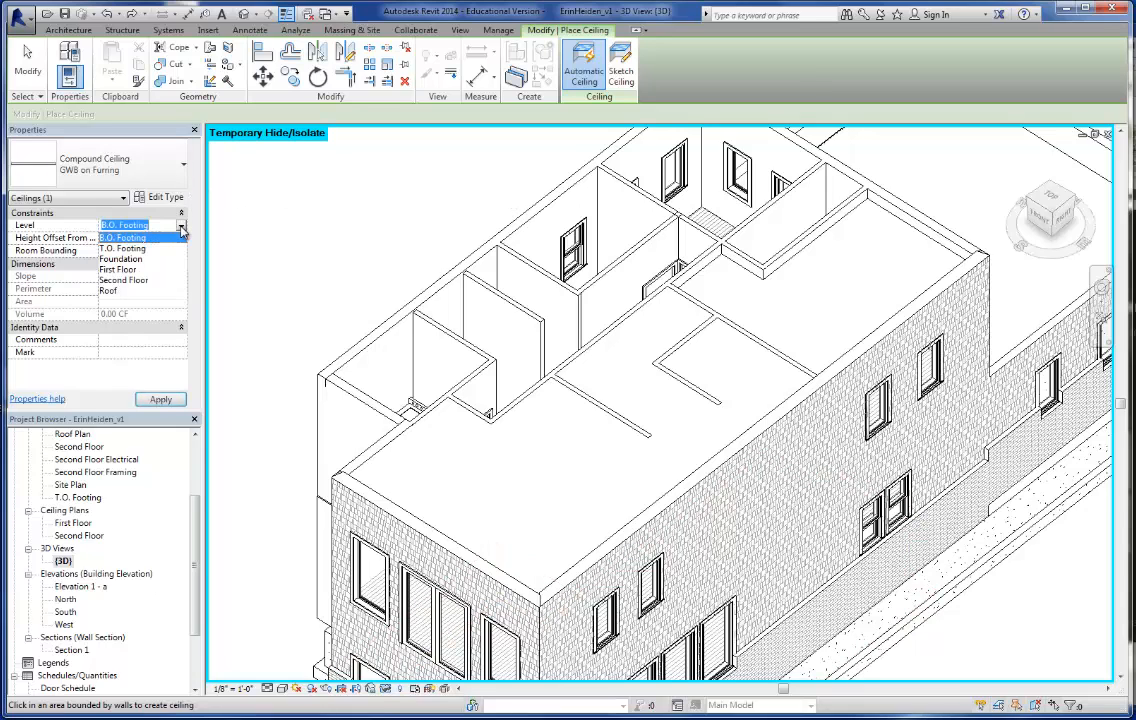
left_click(143, 281)
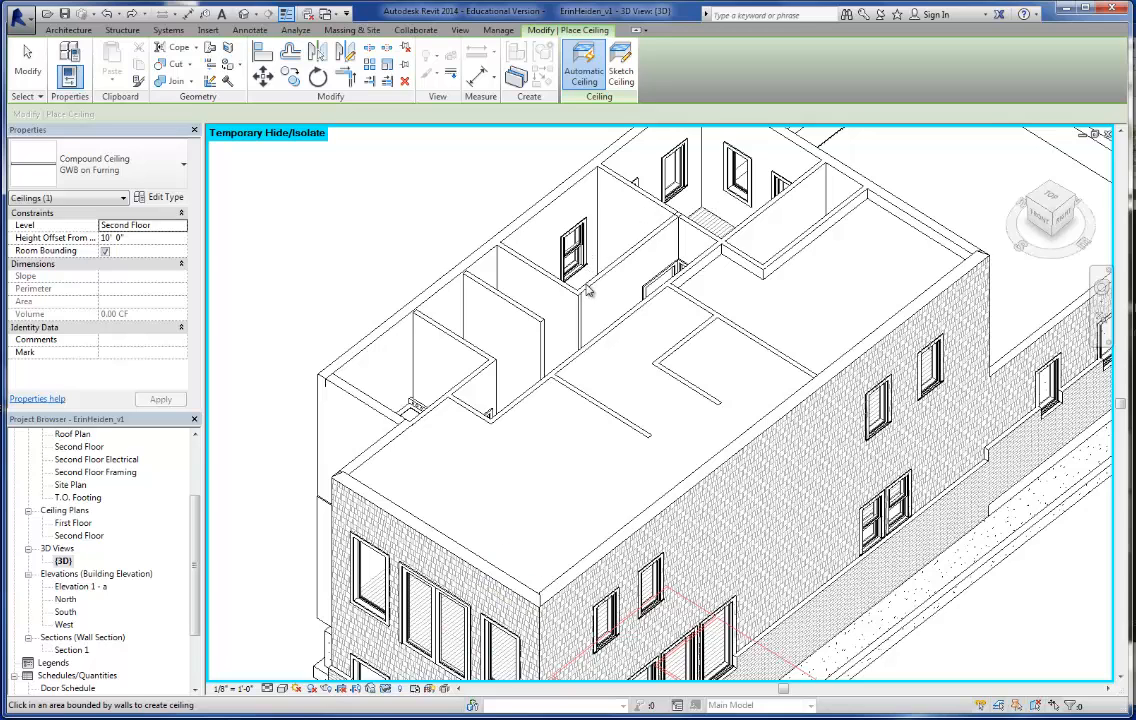
scroll(588, 290, "down", 4)
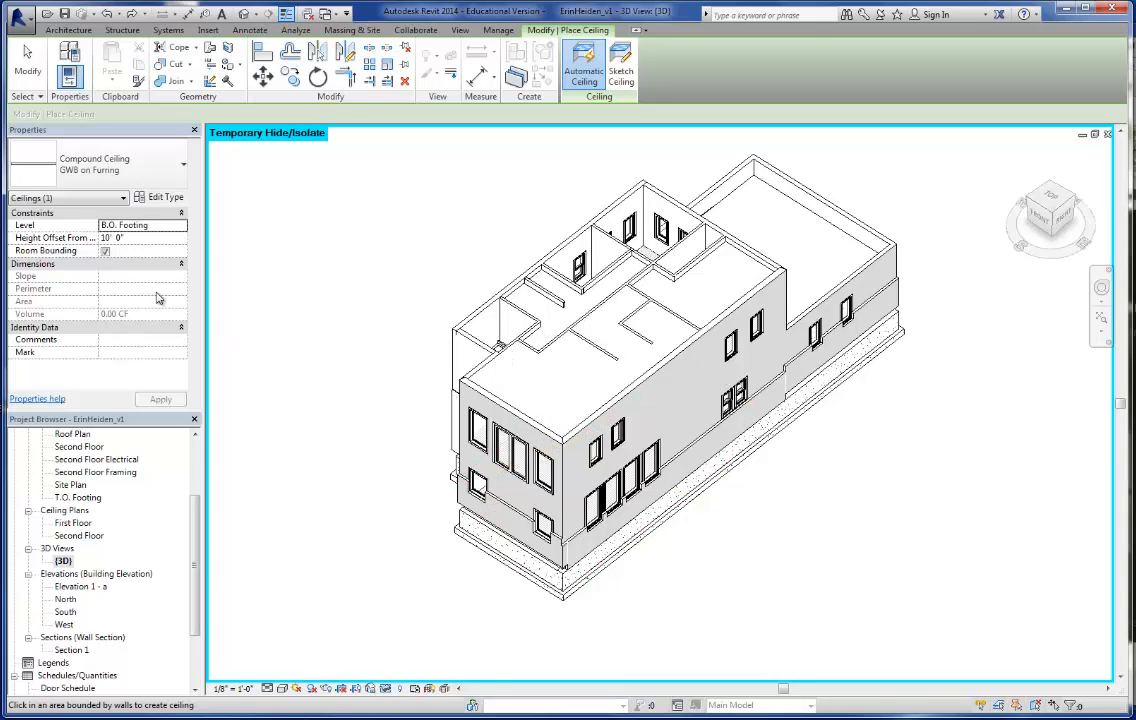
- Add GWB on Furring ceilings on the Second Floor level over the small front corner room and the rear corner room
left_click(181, 227)
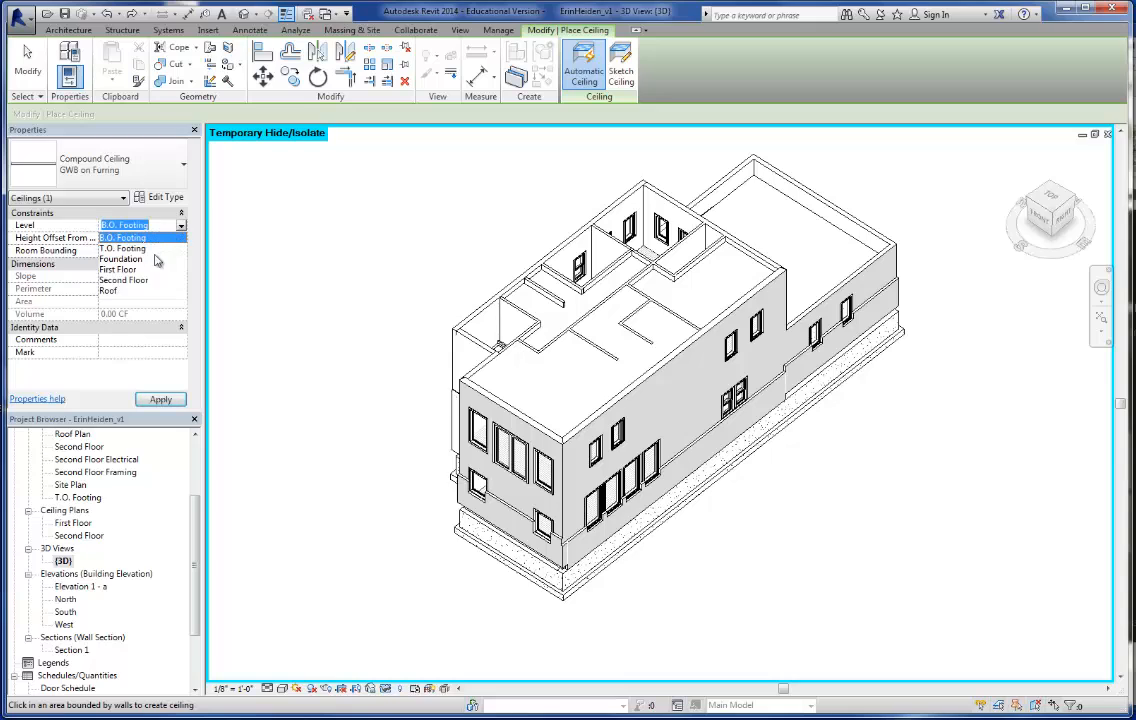
left_click(124, 280)
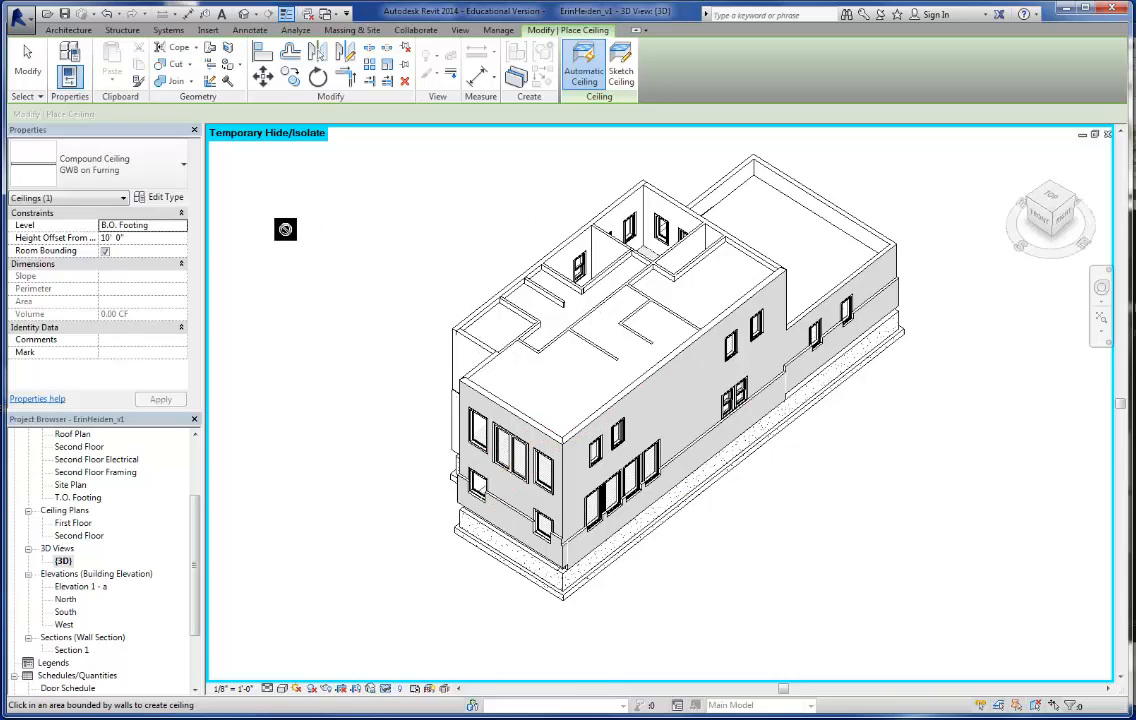
left_click(181, 225)
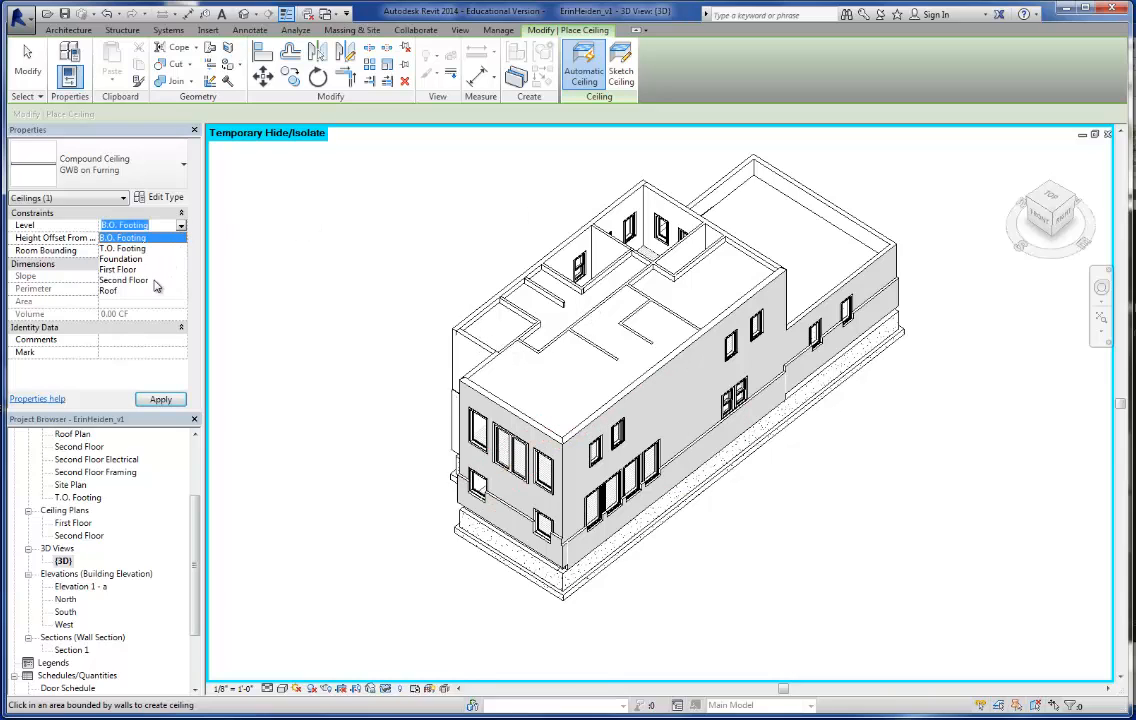
left_click(150, 281)
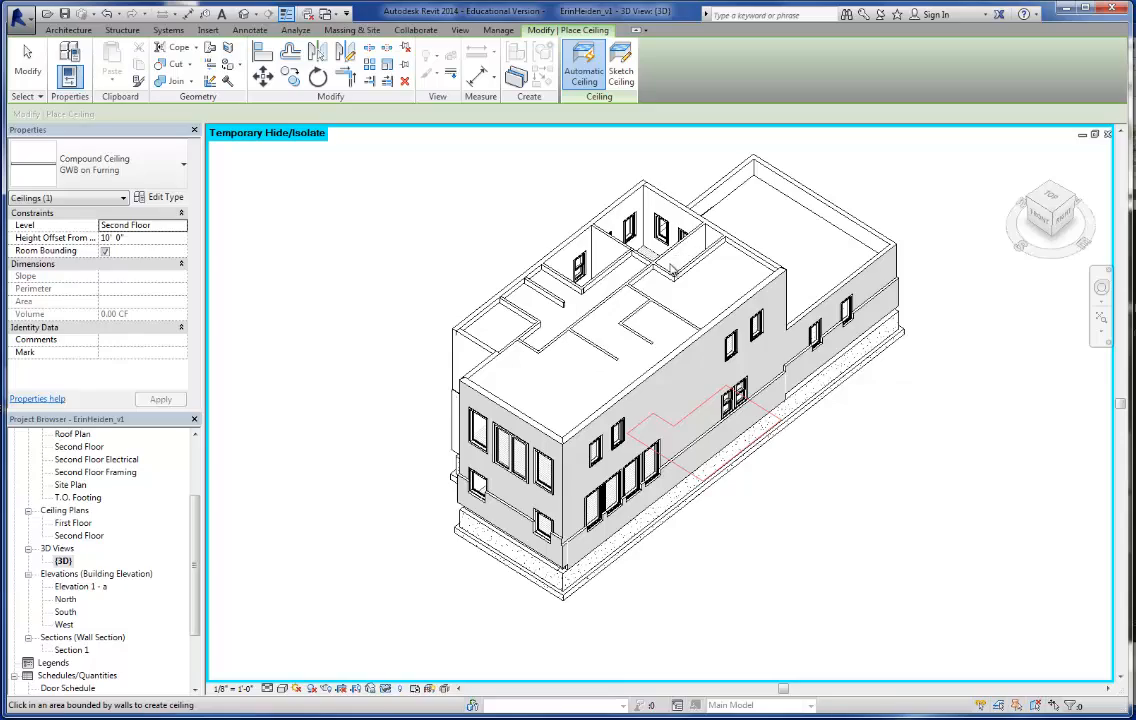
middle_click_drag(577, 244, 752, 318, "shift")
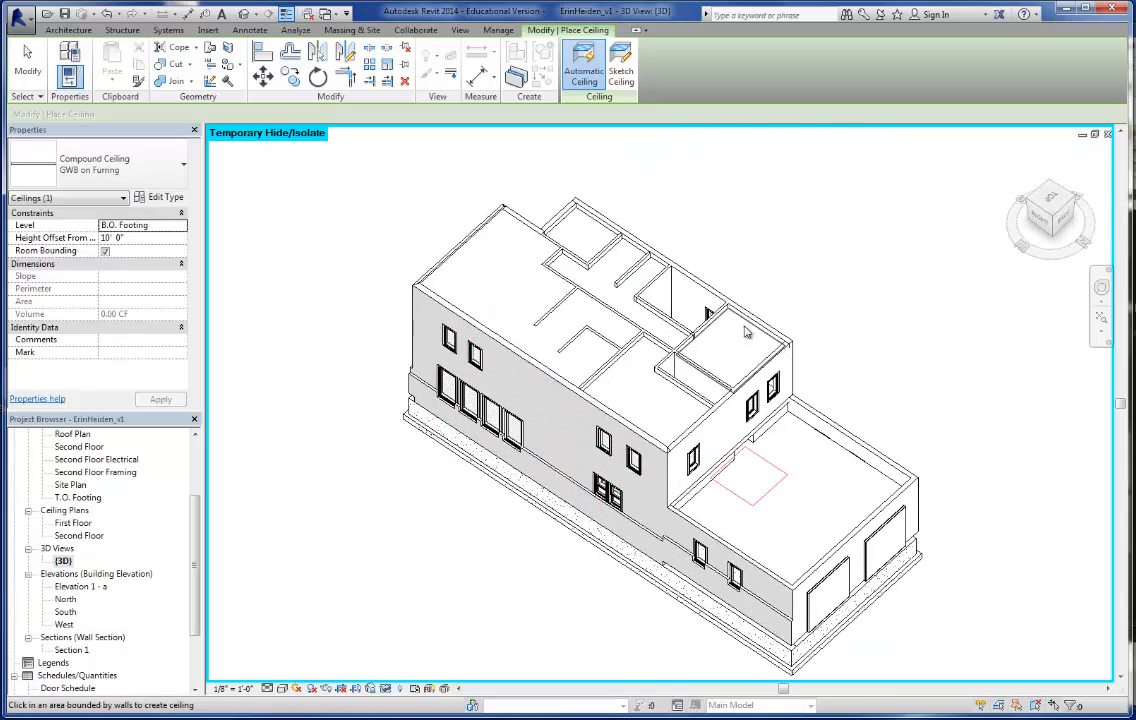
scroll(685, 280, "up", 3)
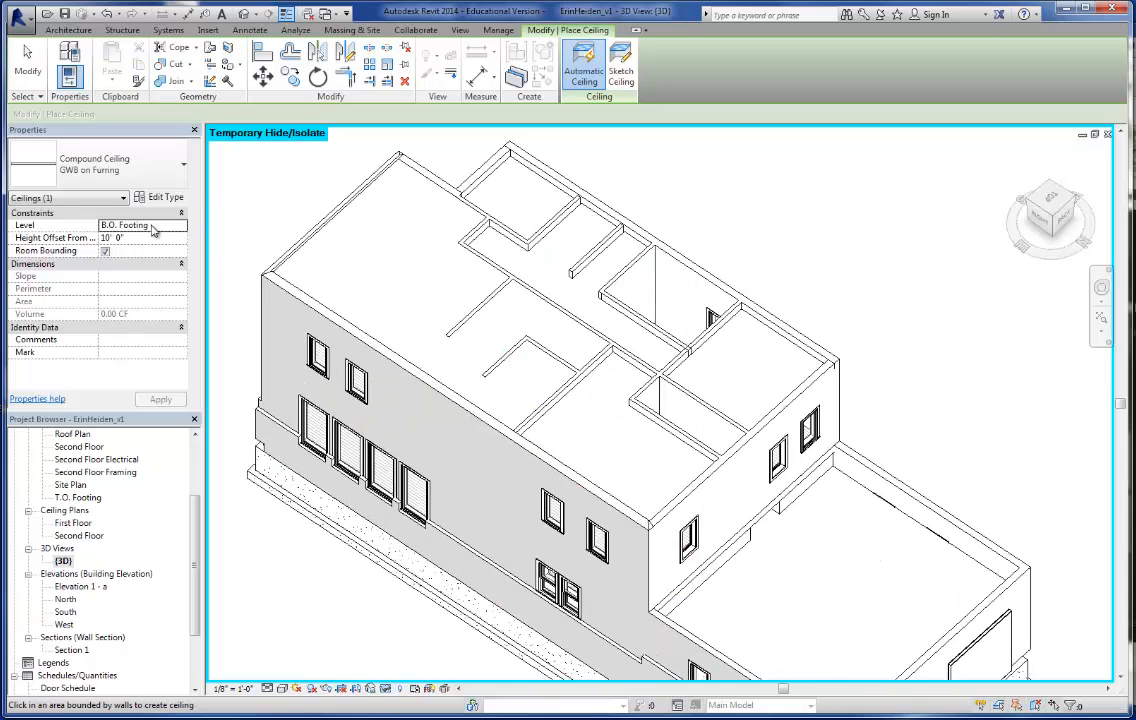
- Place a GWB on Furring ceiling on the Second Floor level over the room adjoining the rear corner room
left_click(182, 227)
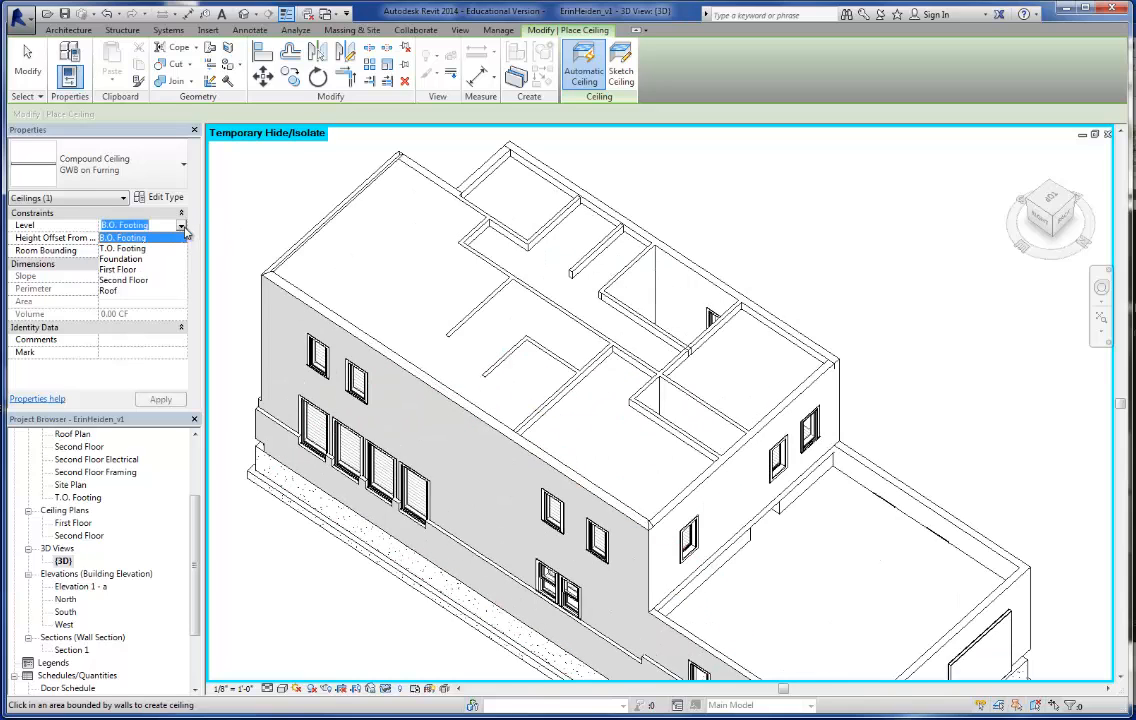
left_click(128, 280)
scroll(720, 330, "down", 3)
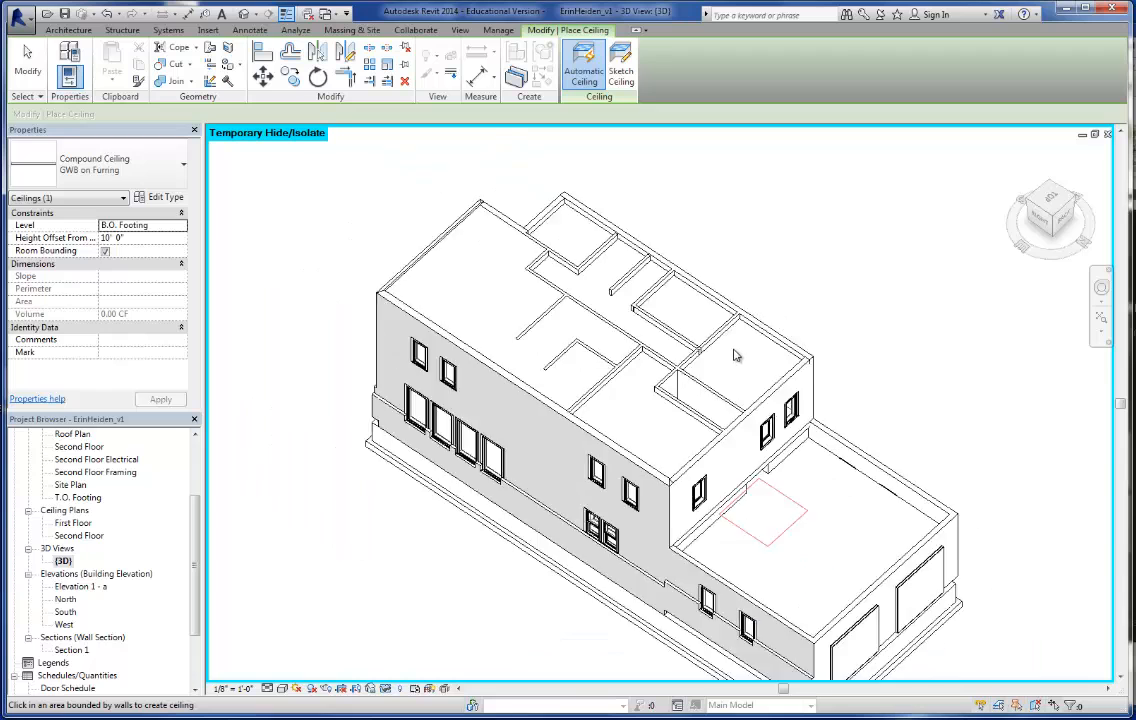
- Place a GWB on Furring ceiling on the Second Floor level over the narrow closet beside the rear rooms and end ceiling placement
scroll(715, 310, "up", 3)
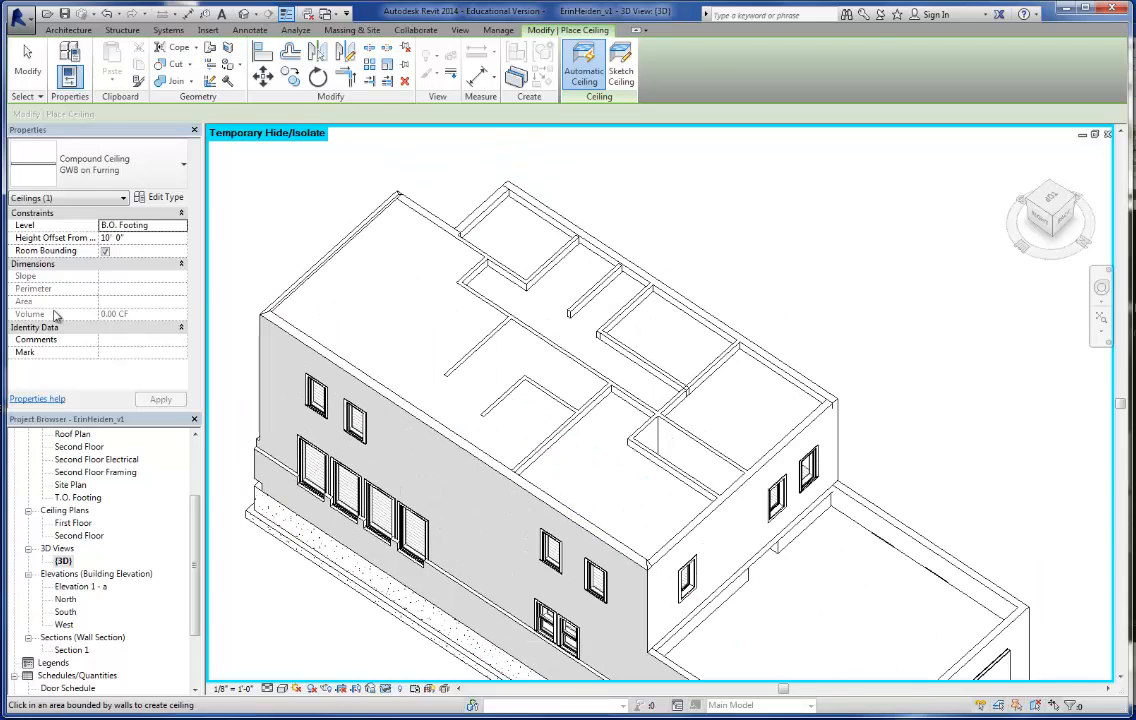
left_click(180, 228)
left_click(181, 227)
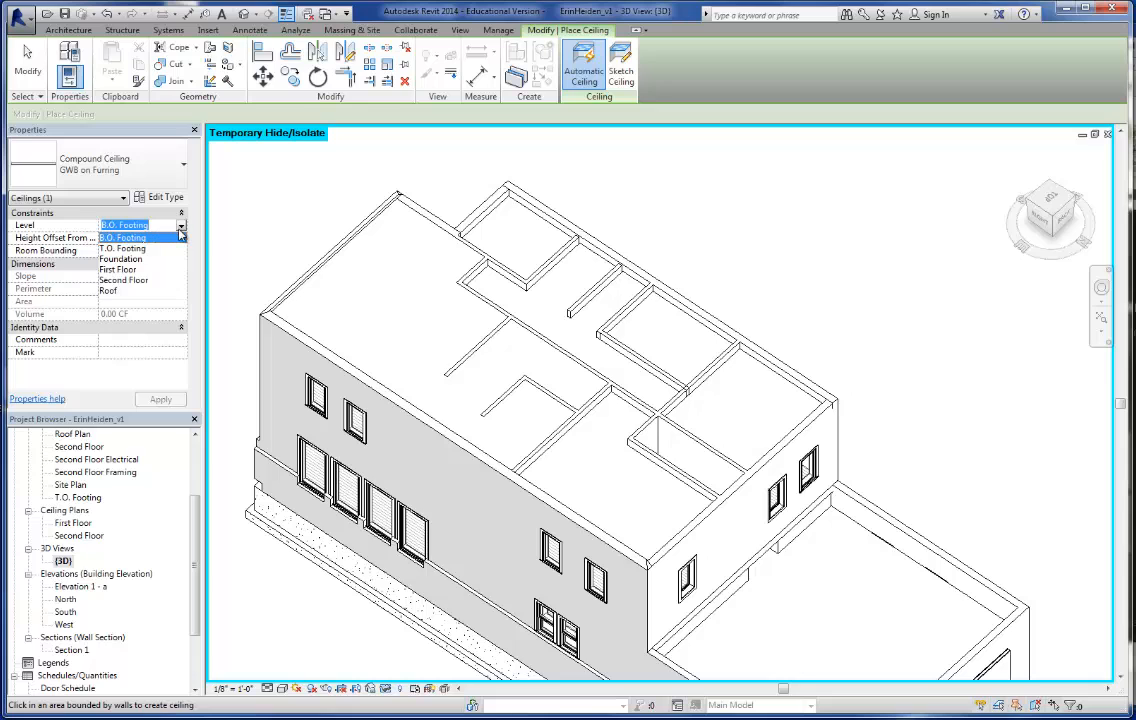
left_click(124, 281)
scroll(450, 295, "down", 3)
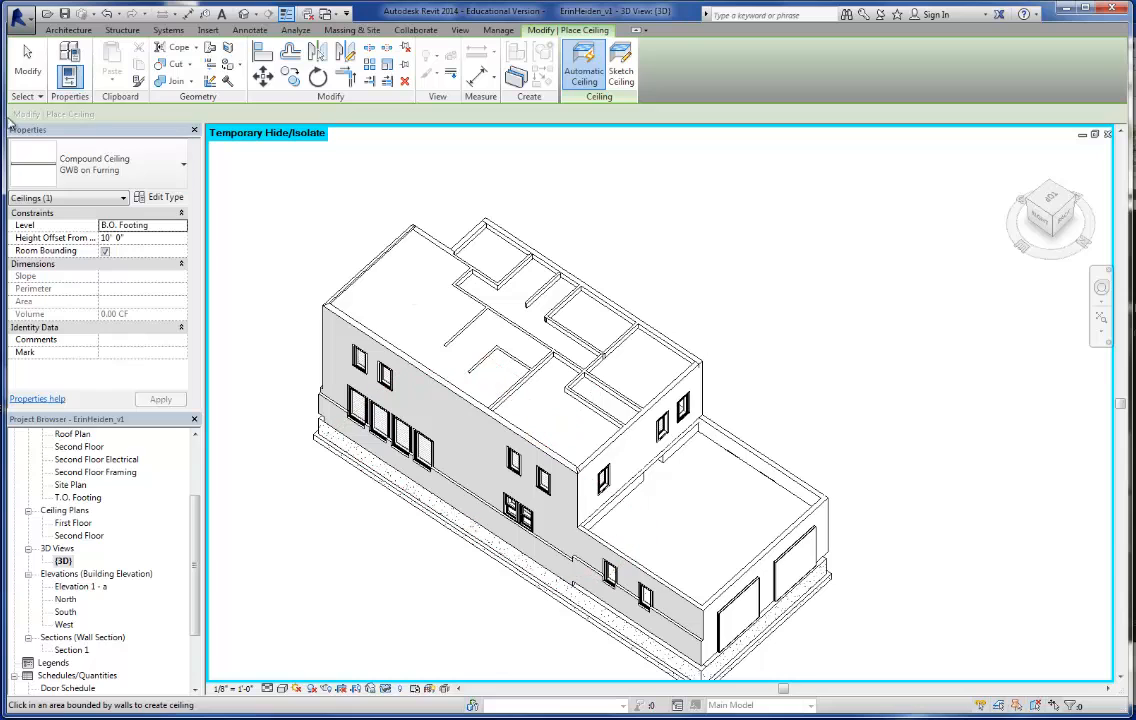
left_click(30, 70)
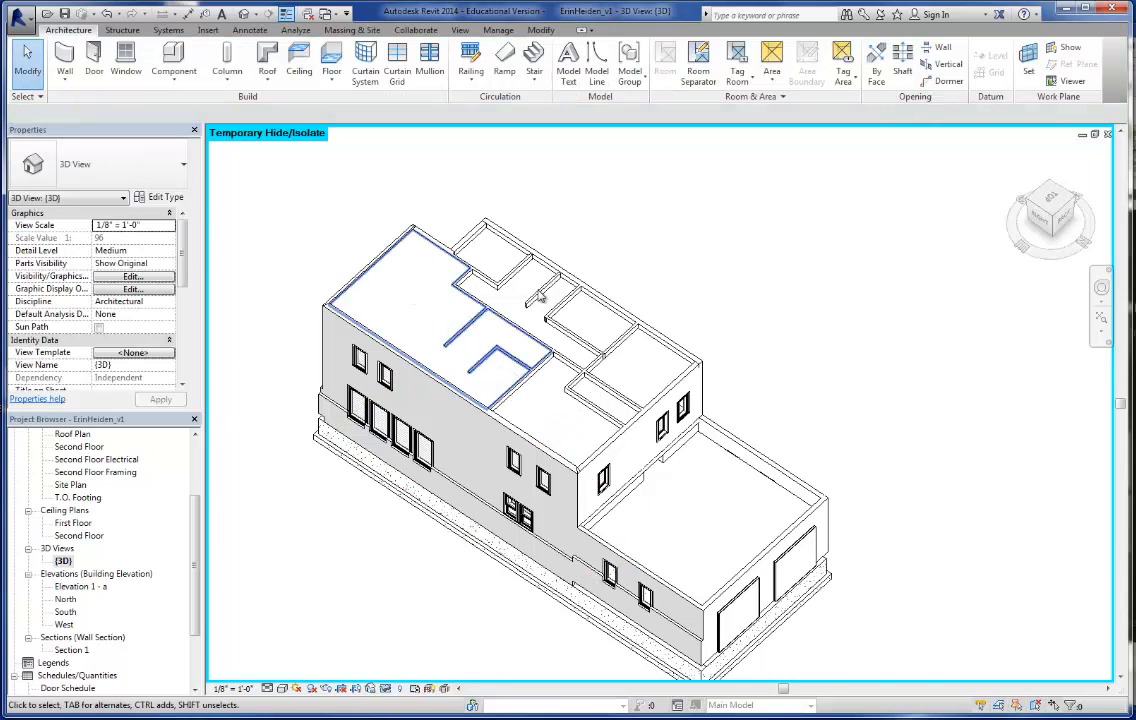
- Set the height offset of the six second-floor GWB on Furring ceilings, excluding the front space, to 10' 10 3/4"
scroll(520, 290, "up", 2)
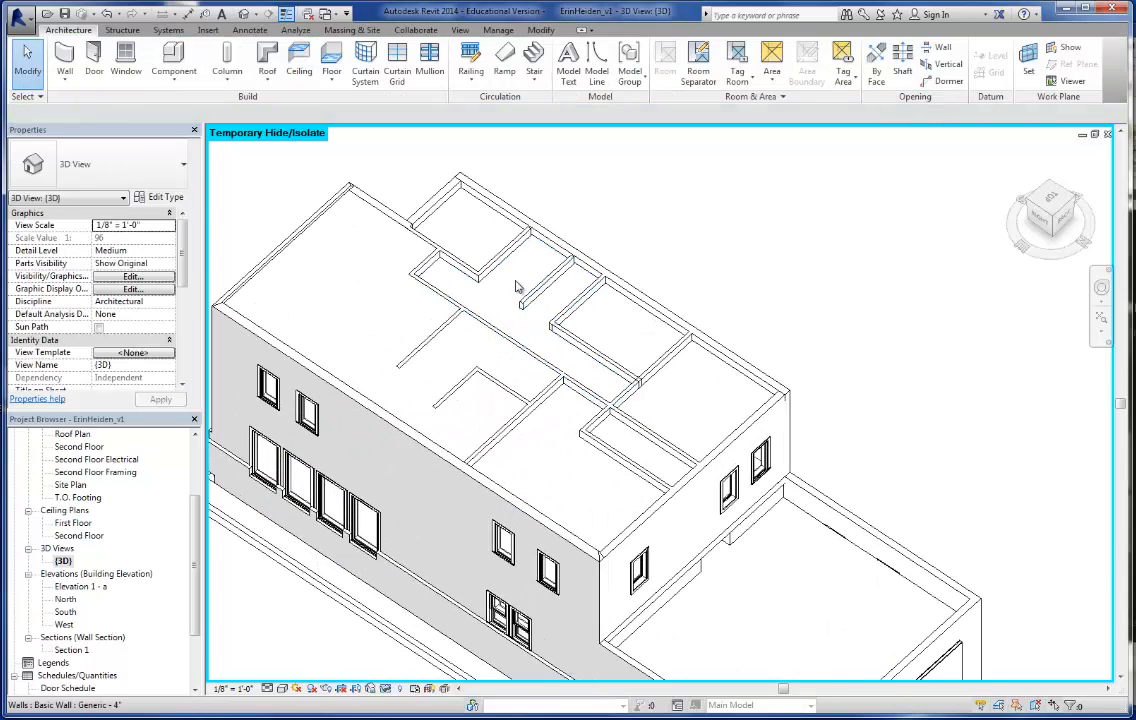
left_click(505, 220)
left_click(563, 256, "ctrl")
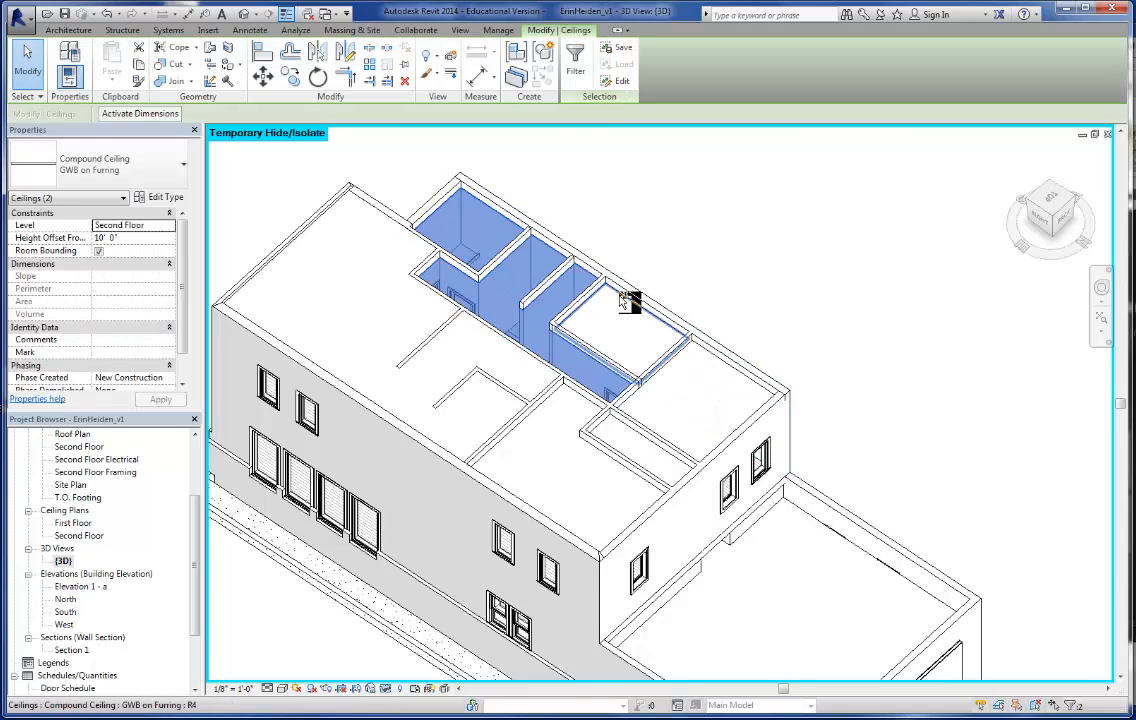
left_click(634, 300, "ctrl")
left_click(729, 365, "ctrl")
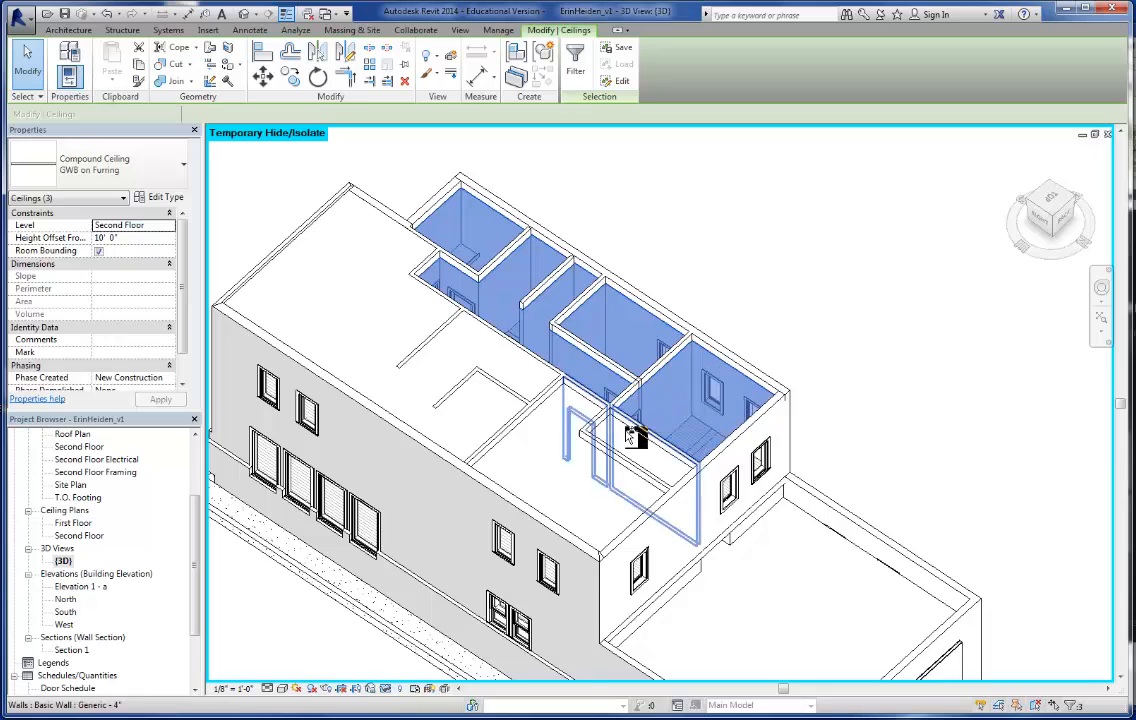
left_click(609, 418, "ctrl")
left_click(592, 405, "ctrl")
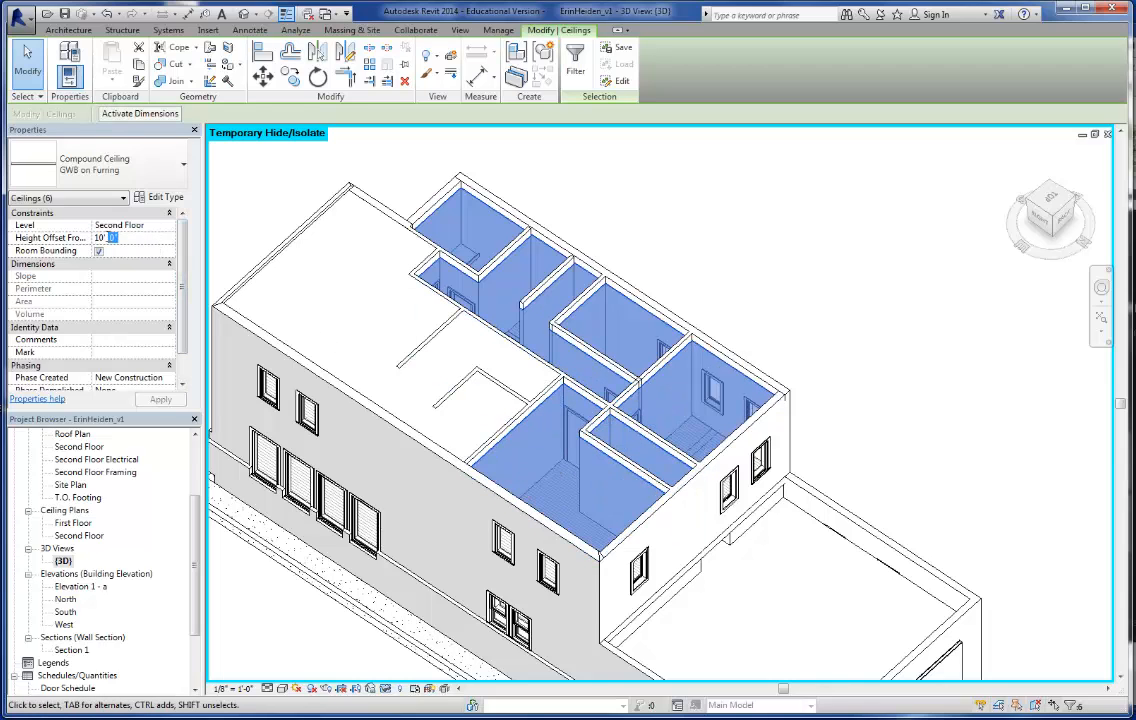
type("10' 10 3/4\"")
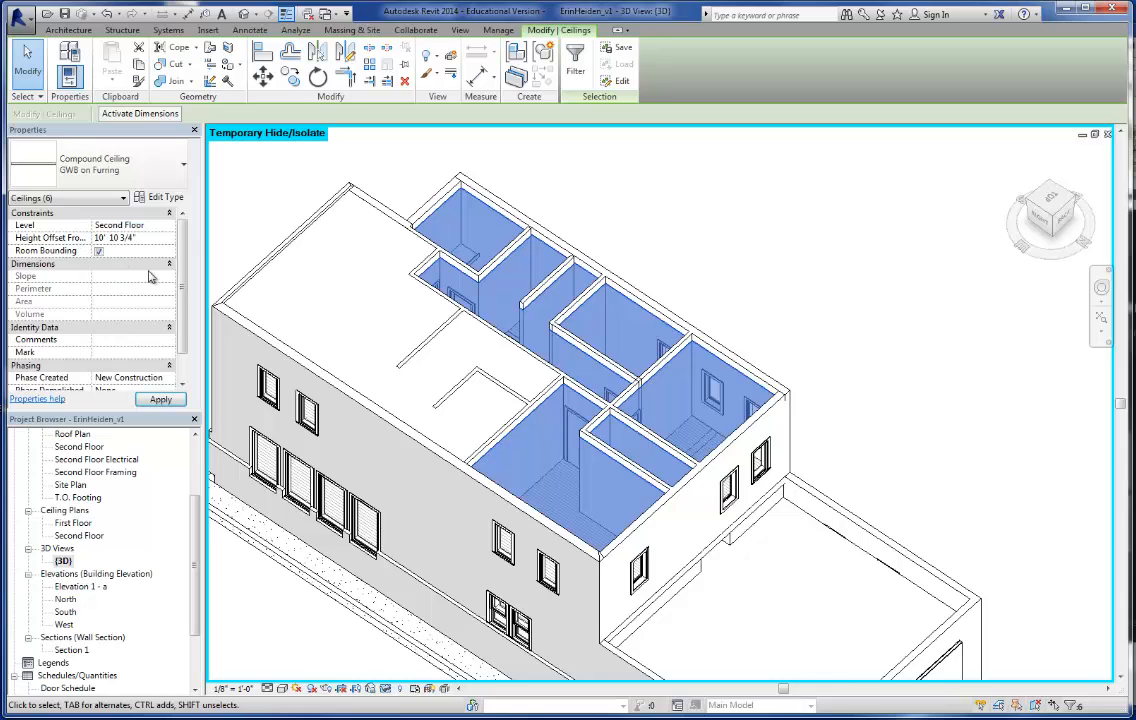
left_click(160, 399)
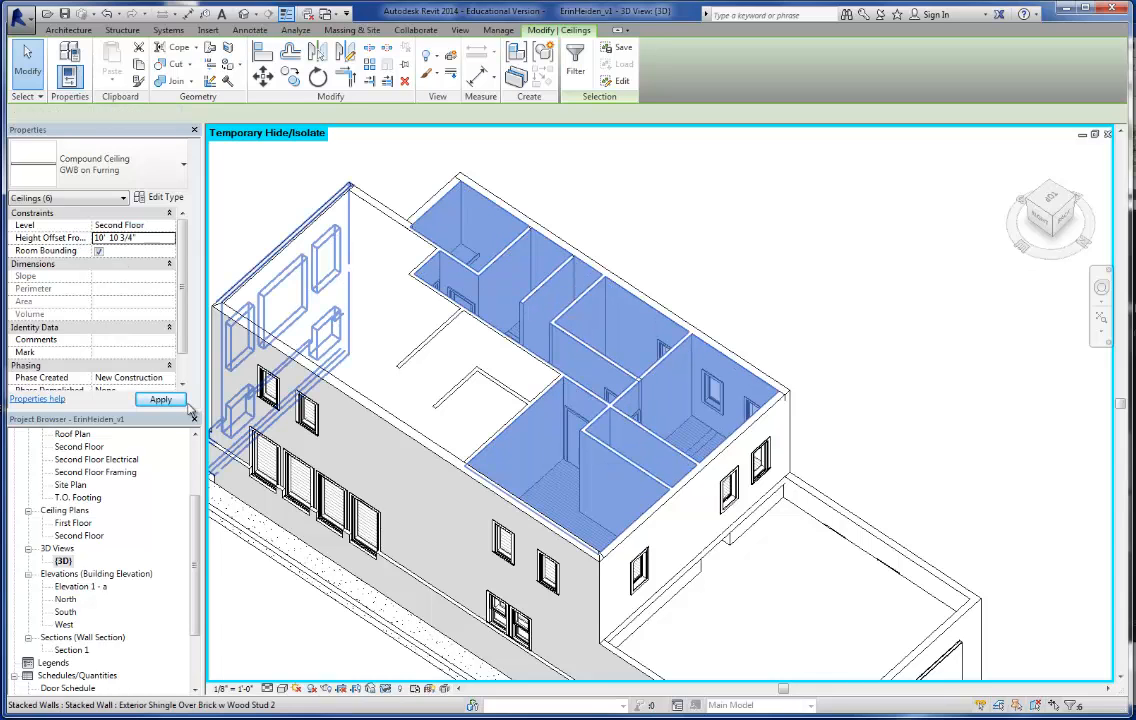
left_click(781, 317)
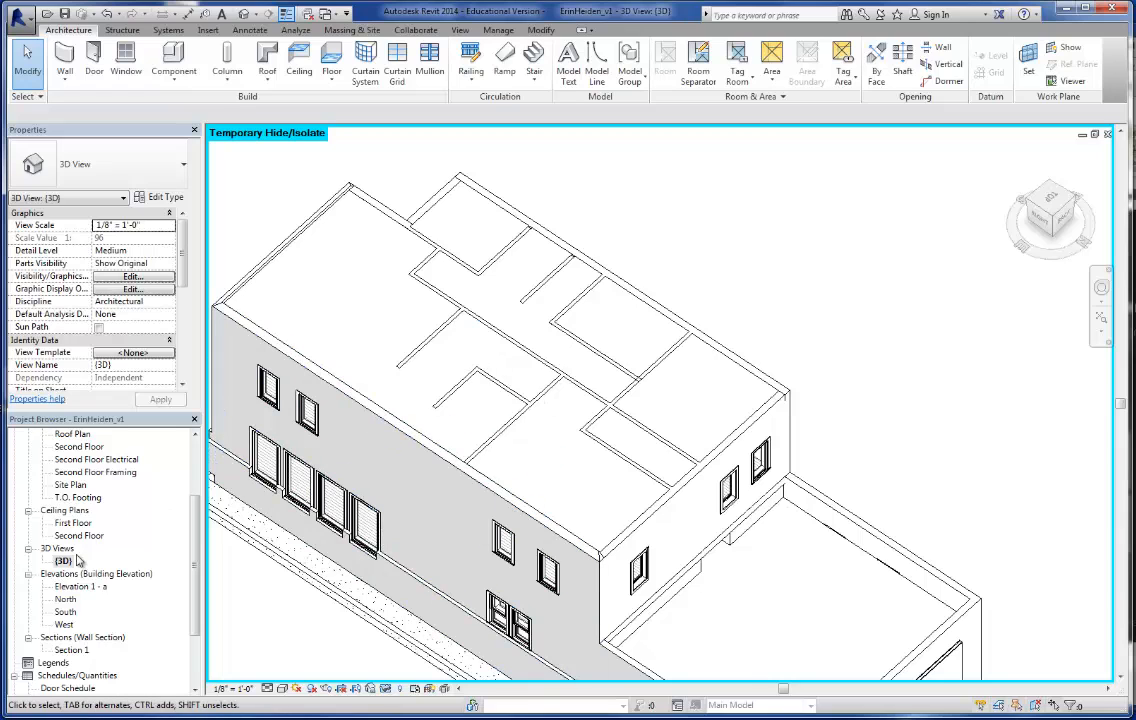
- Open the Section 1 wall section and examine the second-floor ceiling's fit beneath the joists and the wall down to the footing
double_click(84, 654)
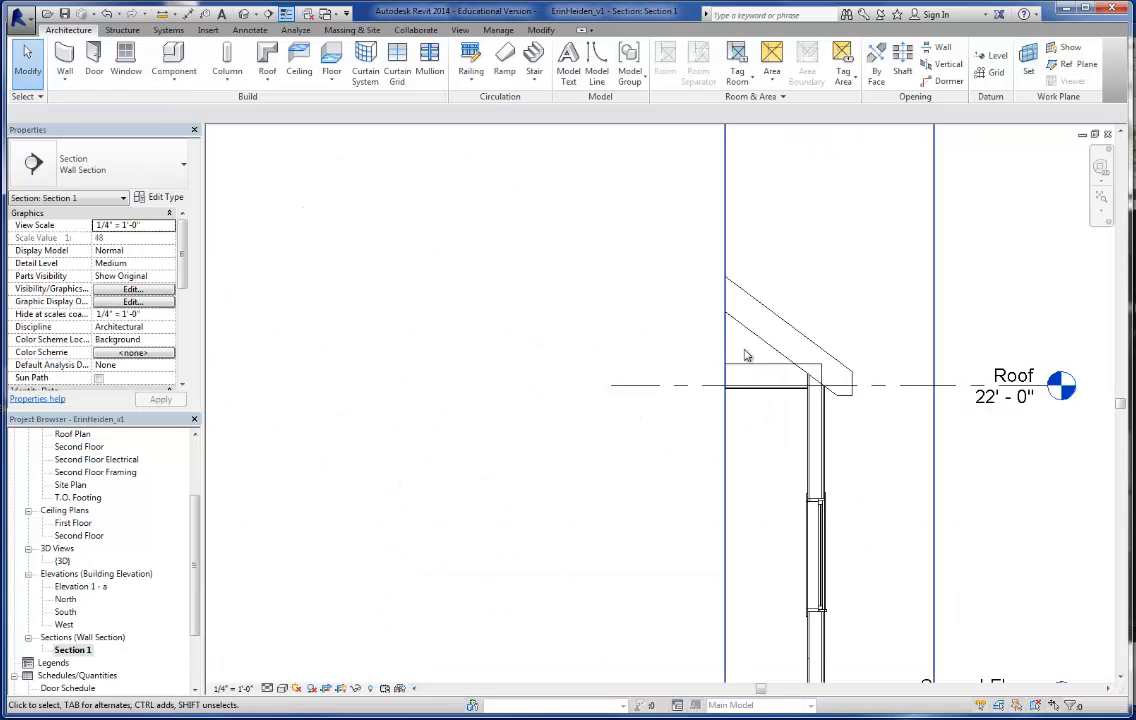
scroll(846, 443, "up", 3)
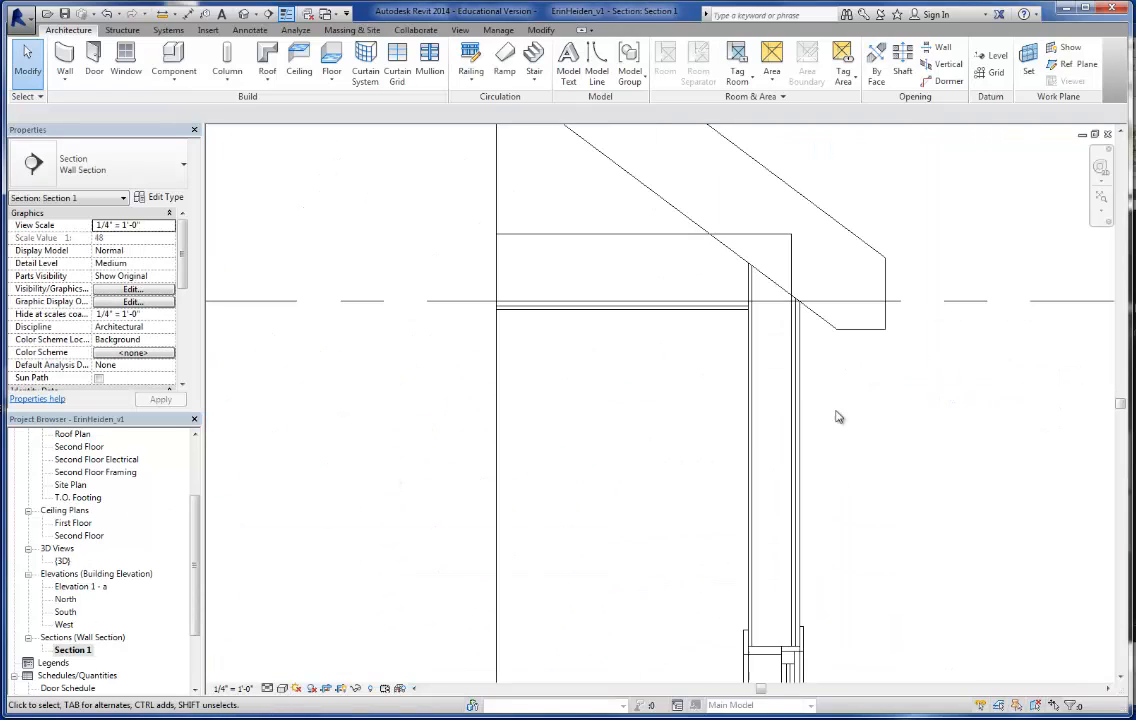
left_click(710, 306)
scroll(687, 322, "down", 2)
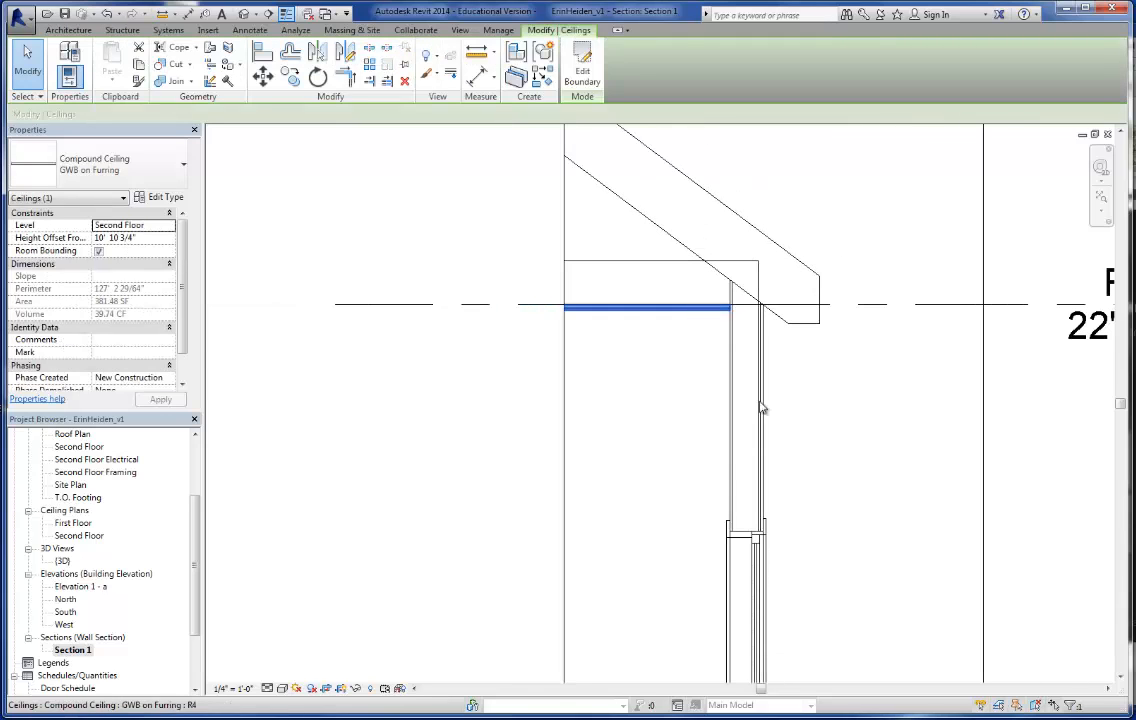
left_click(829, 451)
scroll(829, 451, "down", 3)
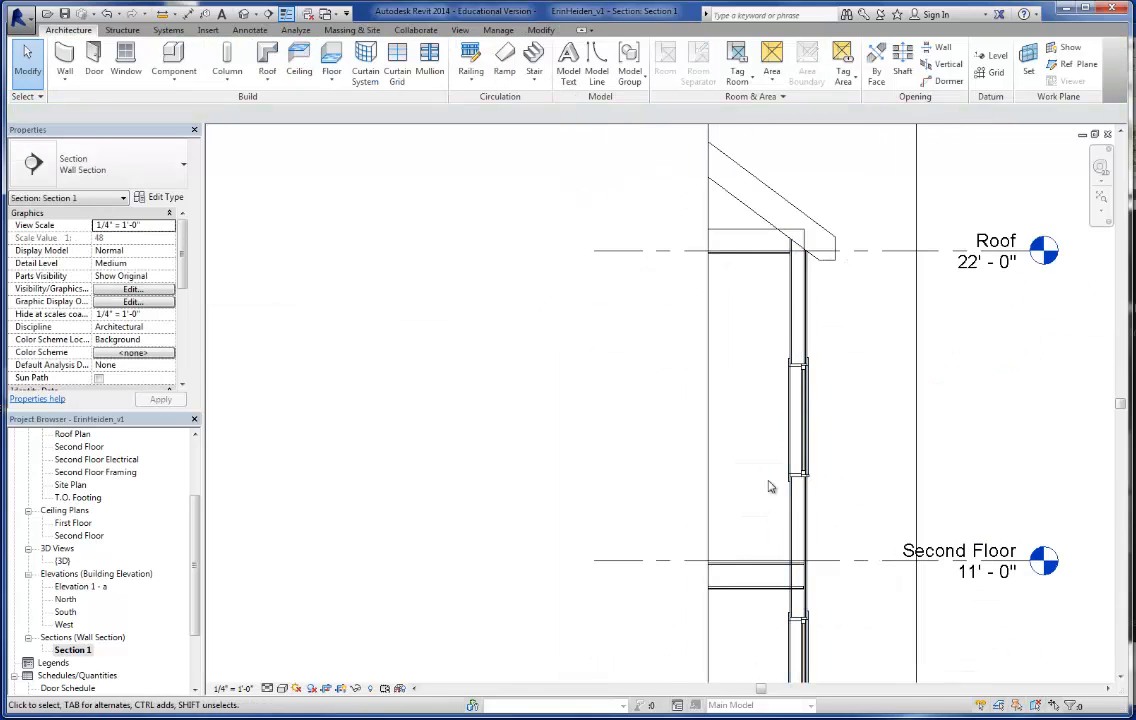
middle_click_drag(850, 491, 651, 376)
scroll(752, 323, "down", 1)
scroll(705, 330, "down", 1)
scroll(668, 419, "up", 1)
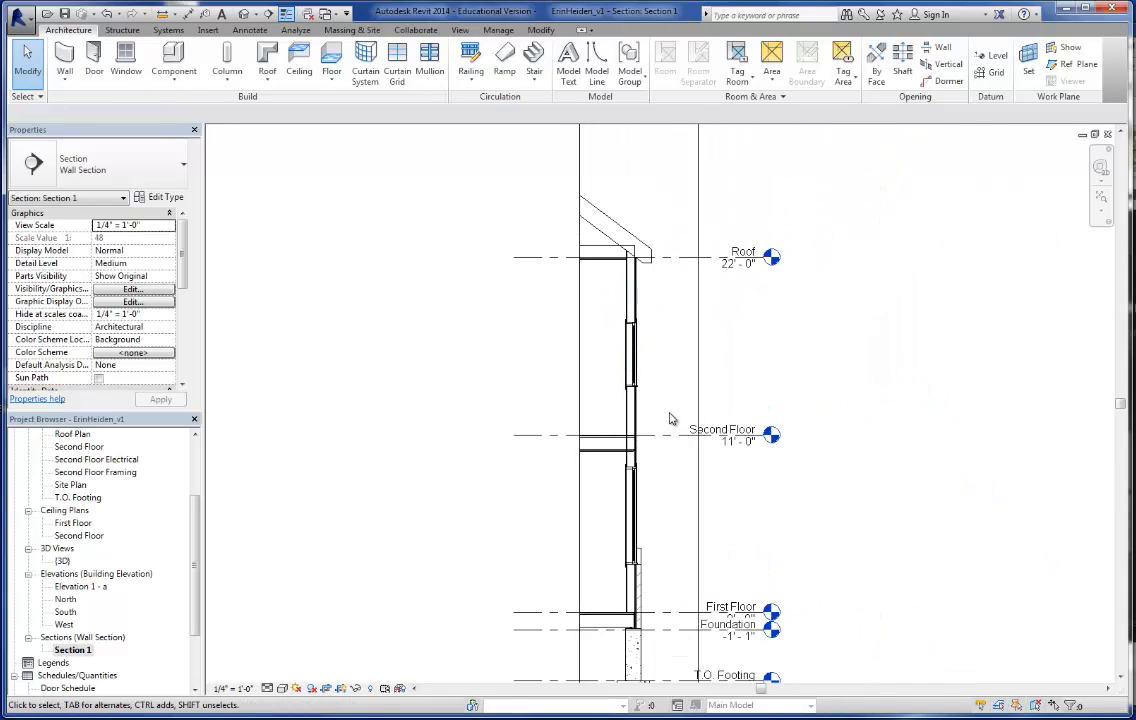
scroll(672, 418, "down", 1)
middle_click_drag(679, 422, 674, 398)
scroll(645, 387, "up", 1)
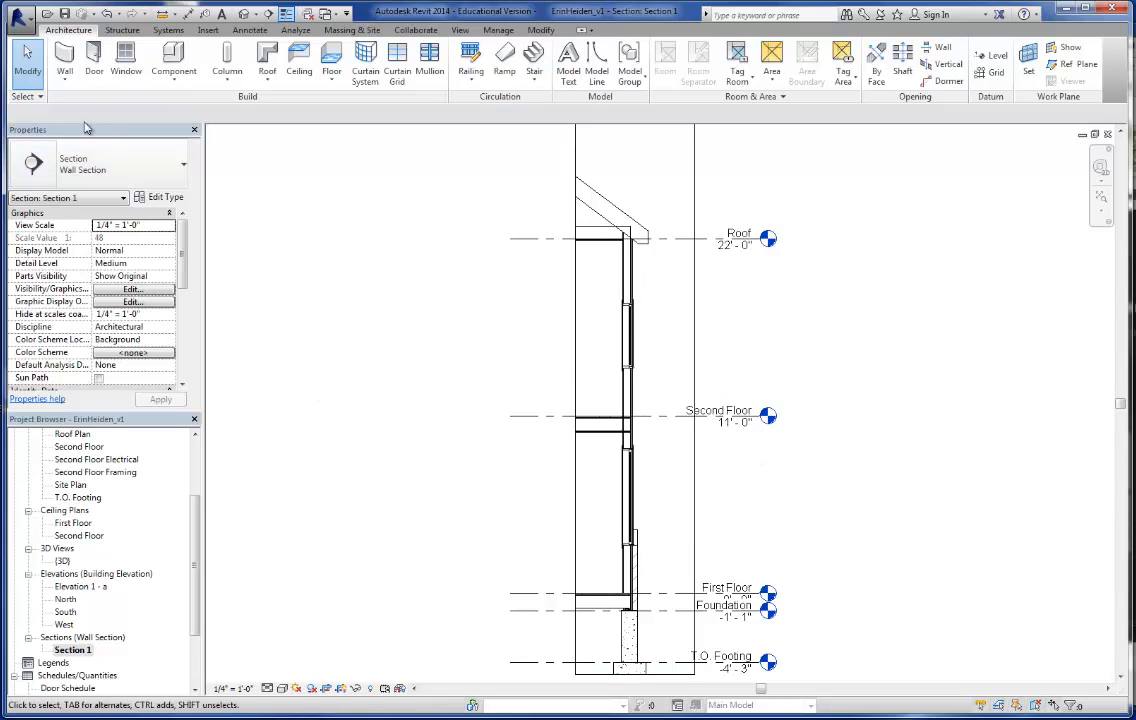
- Set the Section tool's type to Building Section and open the First Floor plan
left_click(462, 30)
left_click(420, 62)
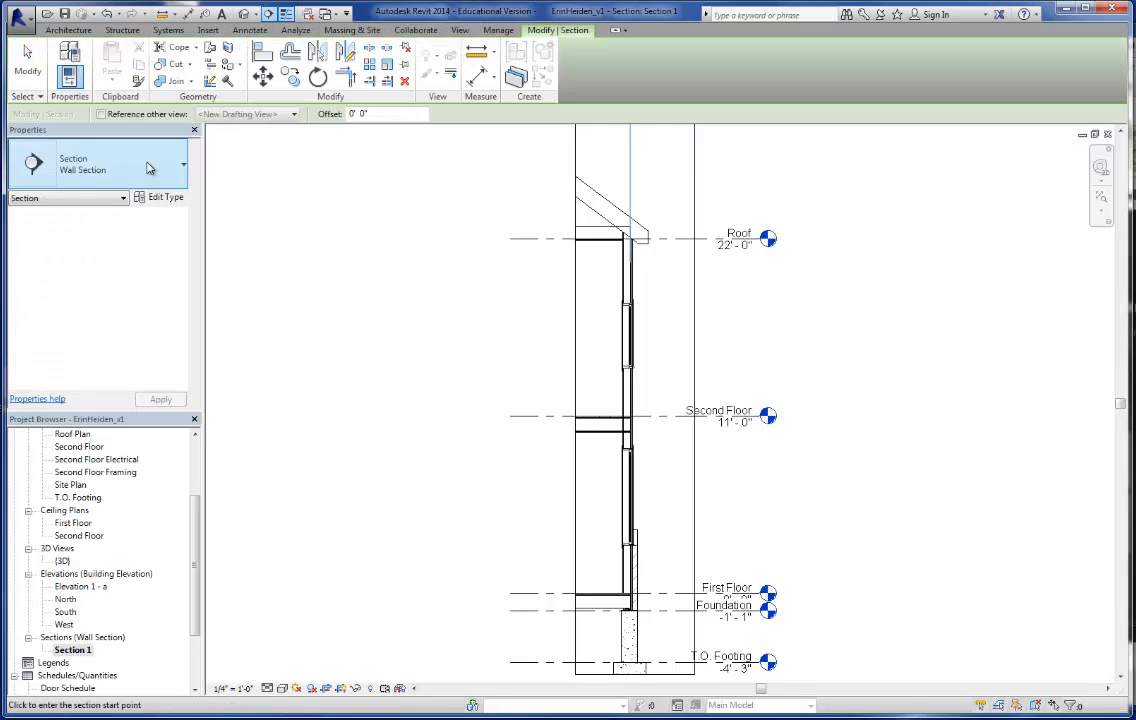
left_click(172, 173)
left_click(80, 258)
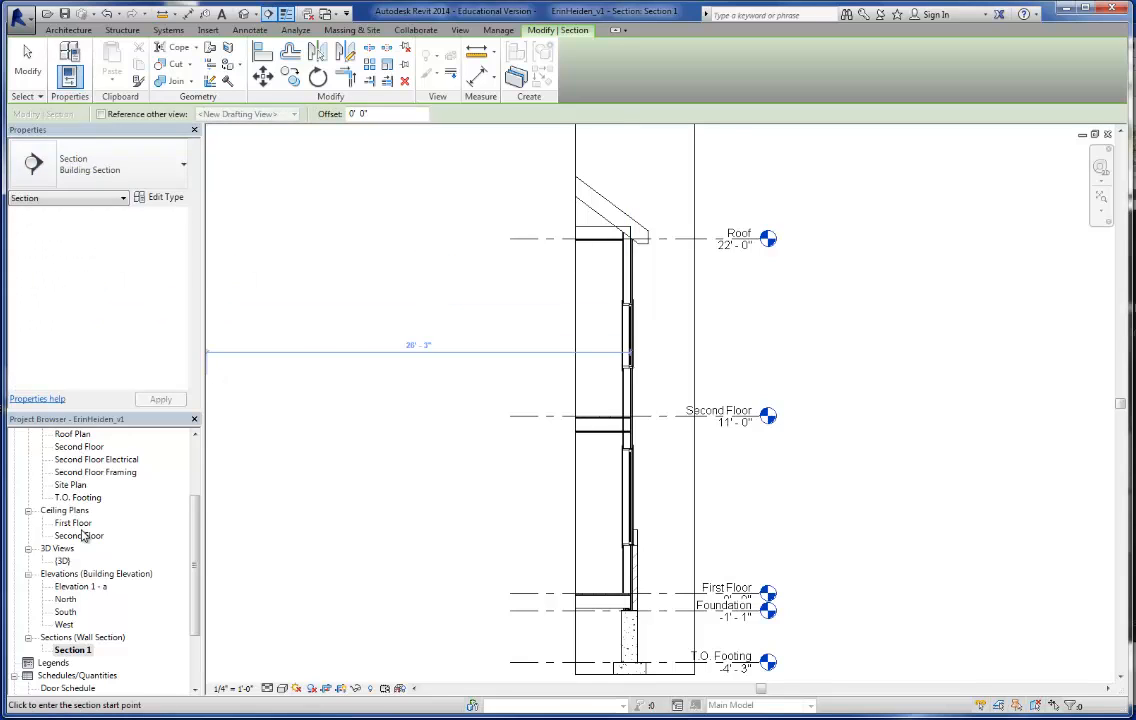
key("Escape")
scroll(172, 490, "up", 3)
double_click(74, 472)
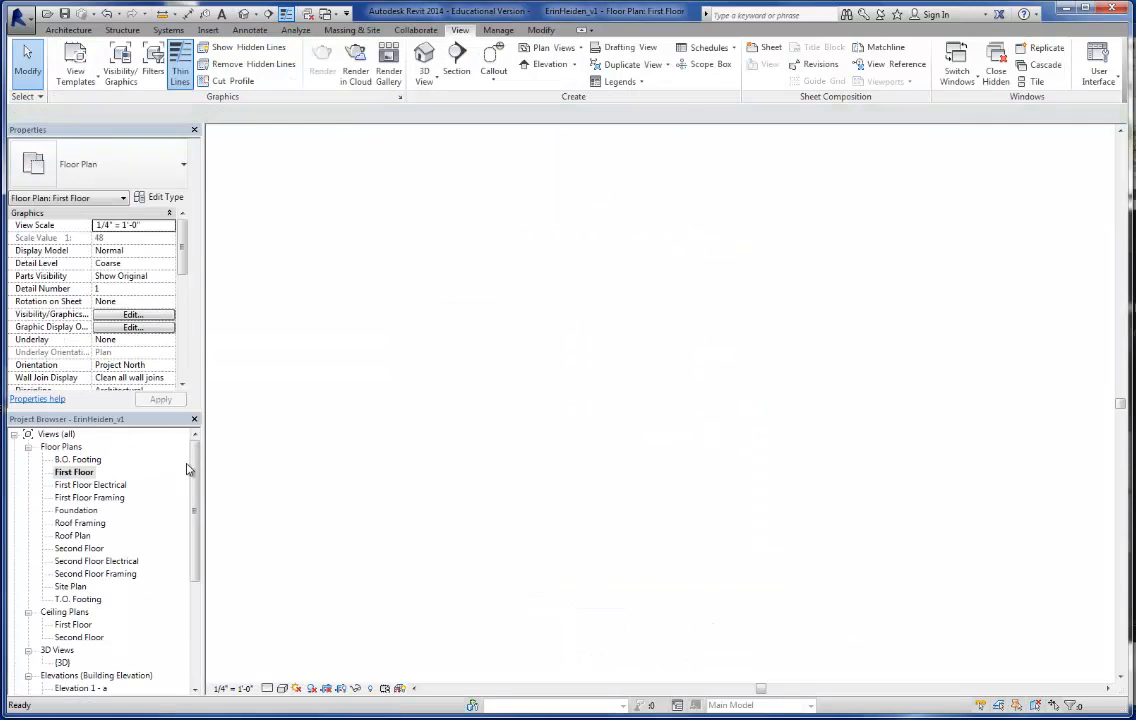
- Draw a horizontal building section across the full width of the house through the stairs, just above the existing wall section mark
scroll(457, 391, "down", 5)
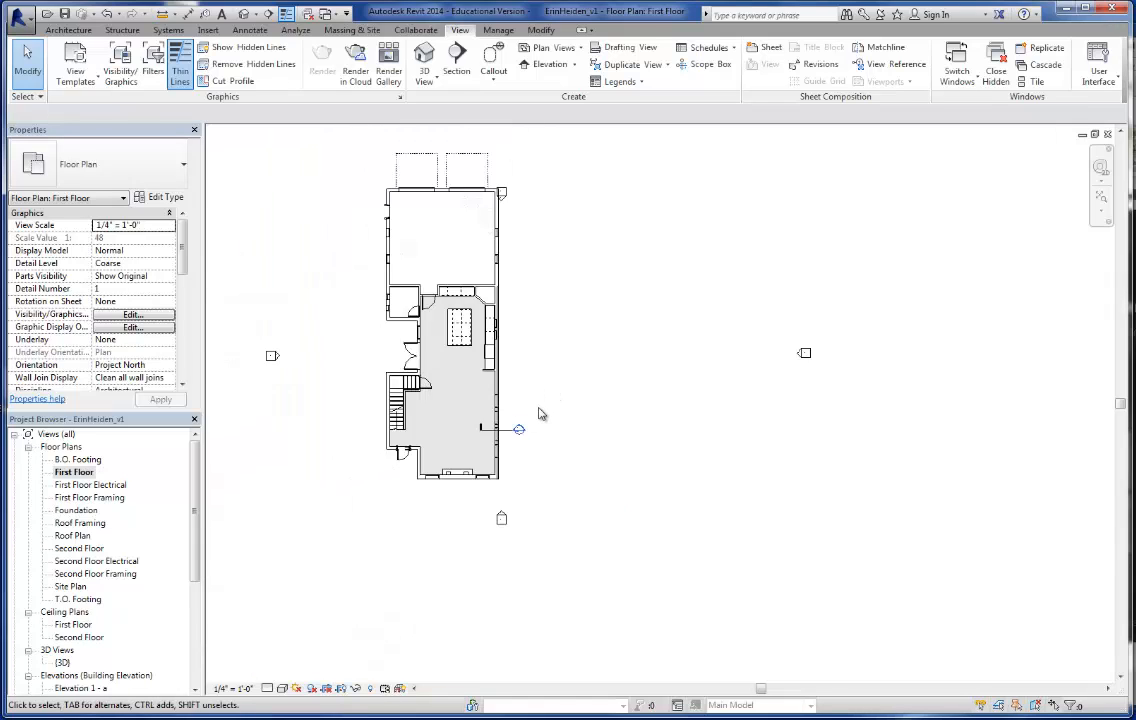
left_click_drag(537, 406, 345, 411)
key("Escape")
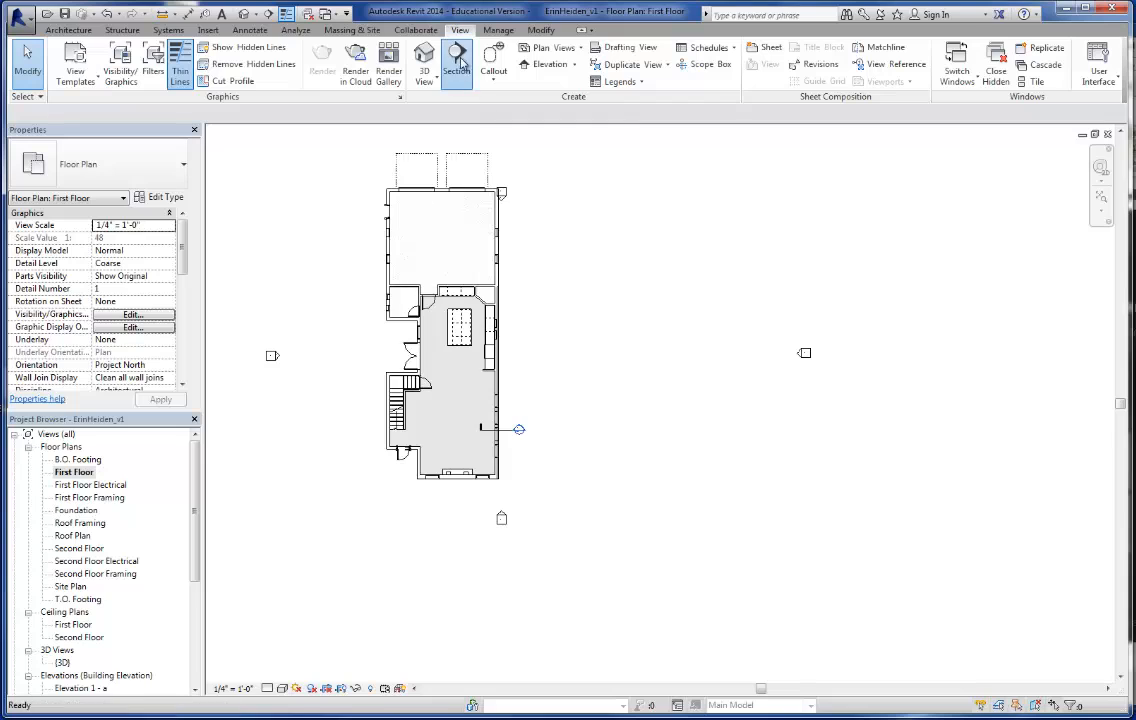
left_click(457, 62)
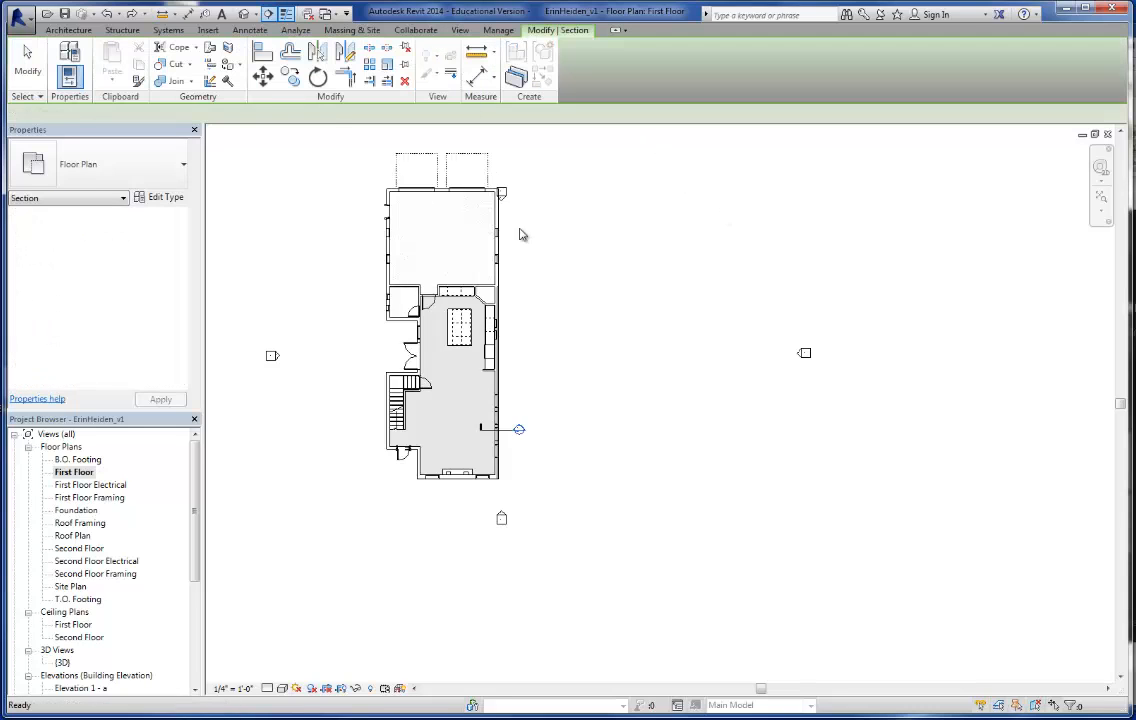
left_click(551, 411)
left_click(343, 412)
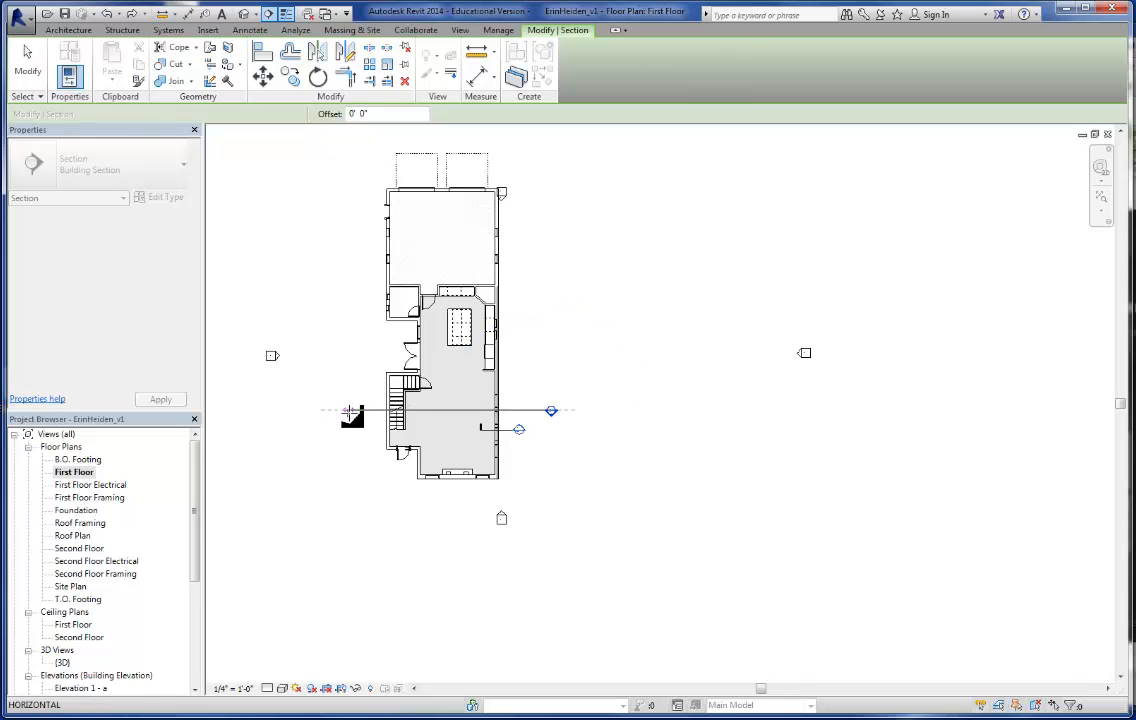
left_click(348, 410)
- Flip the new building section so it looks toward the kitchen island, and deselect it
scroll(472, 410, "up", 3)
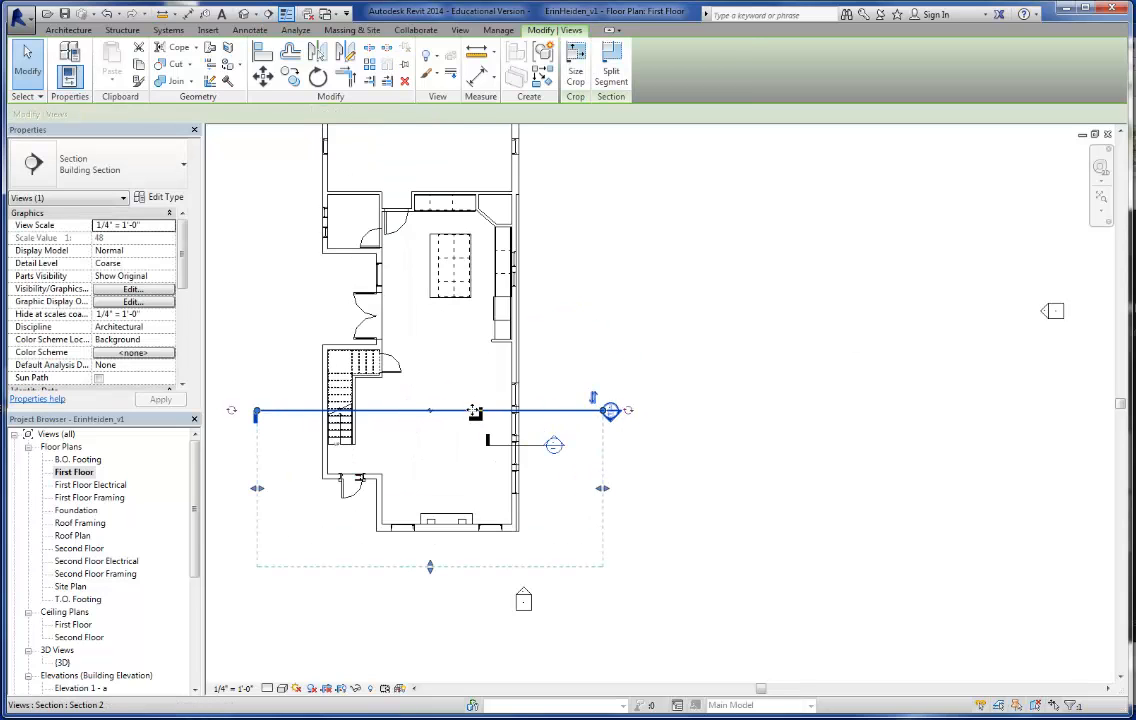
left_click(594, 399)
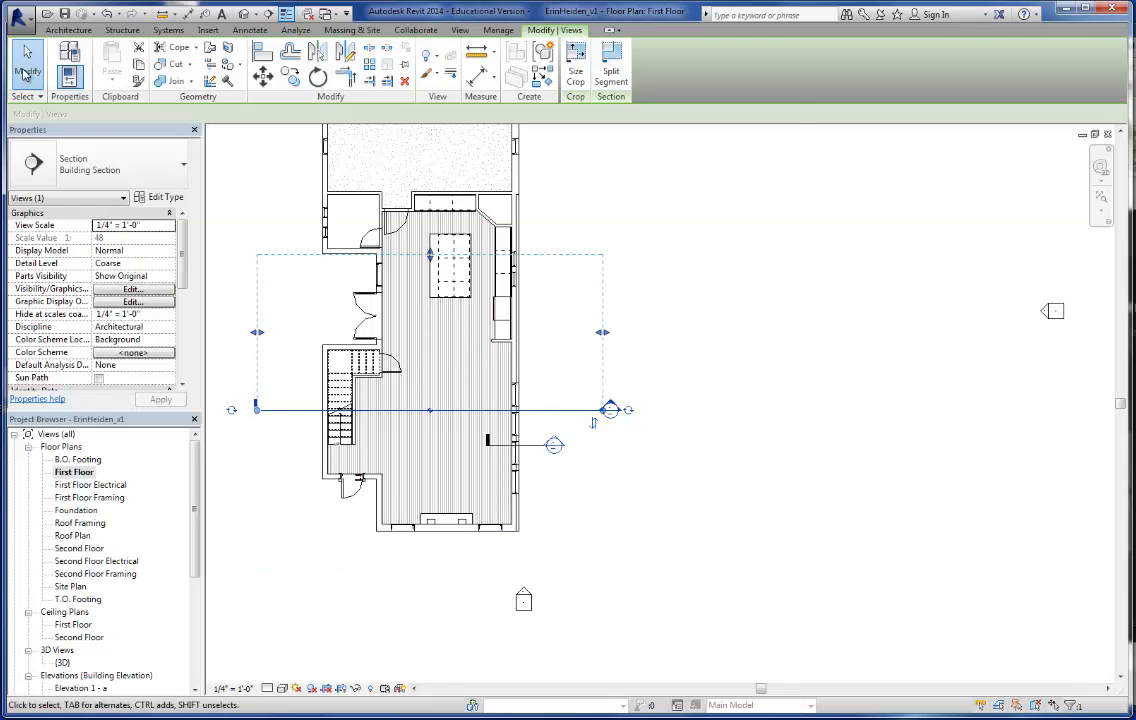
left_click(25, 70)
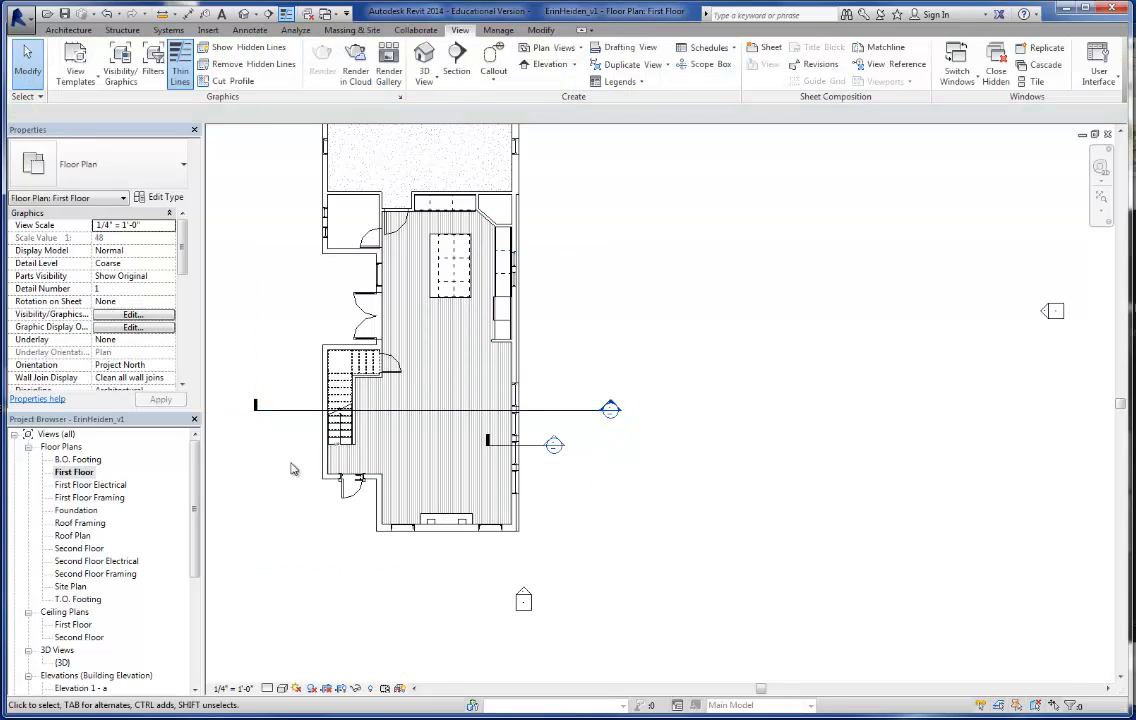
- Open the Section 2 building section and examine the floor and ceiling junctions at the exterior wall
scroll(605, 400, "up", 3)
left_click(575, 431)
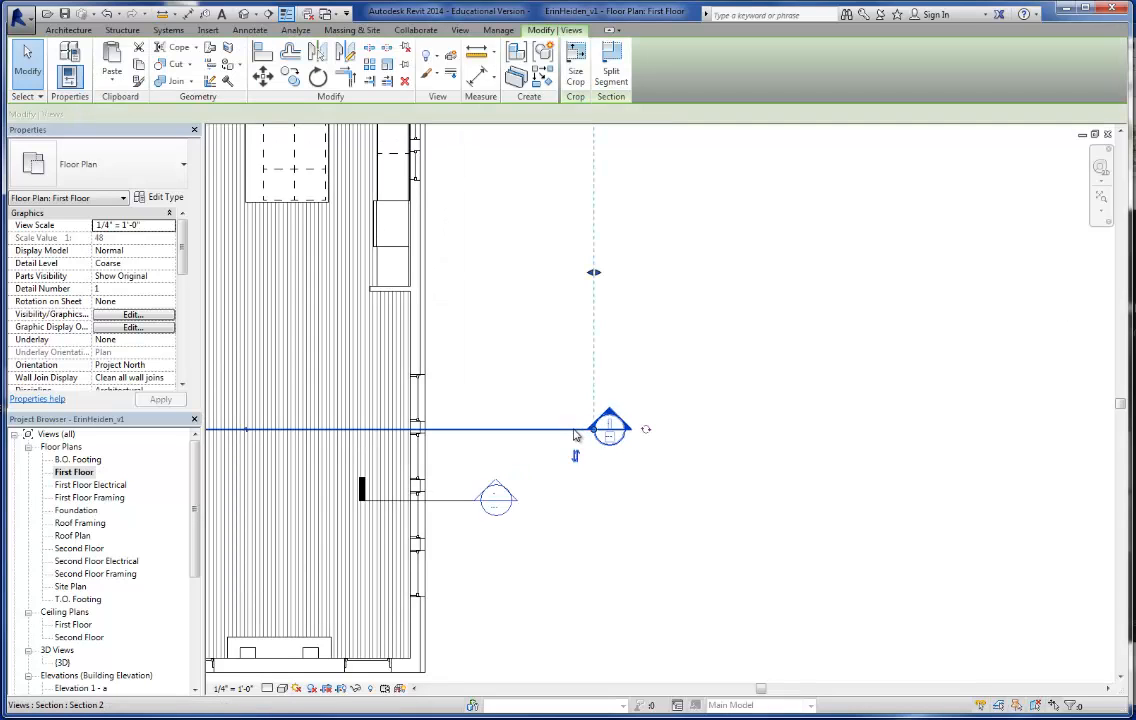
scroll(608, 425, "up", 4)
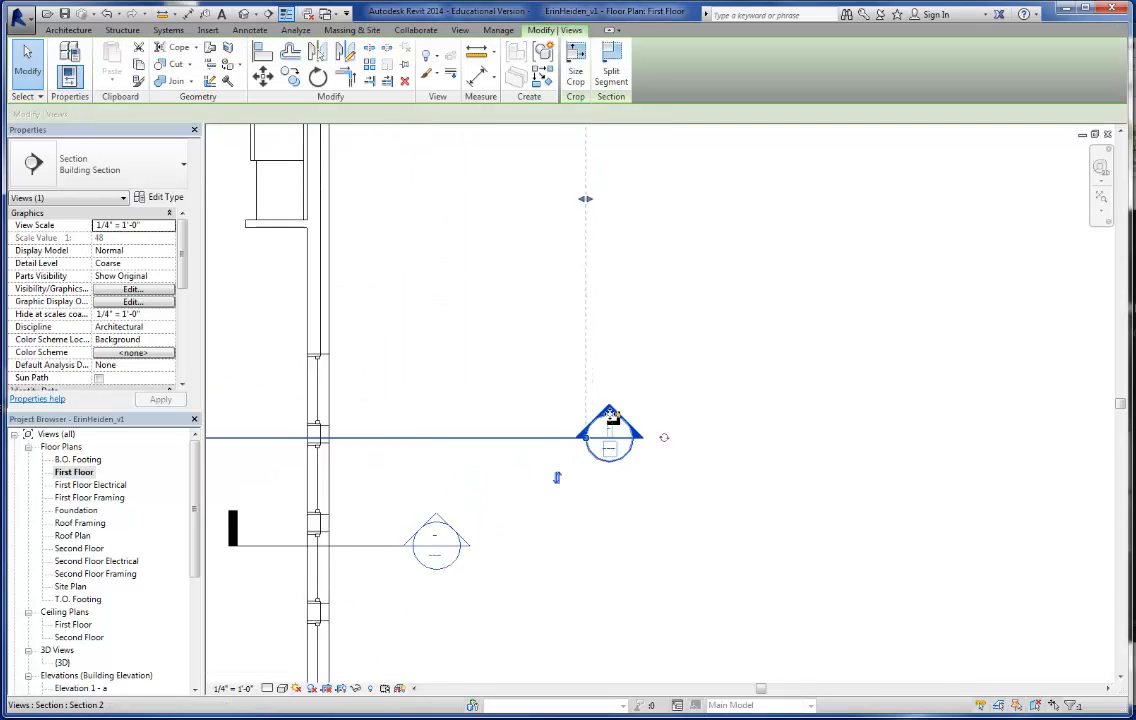
key("Escape")
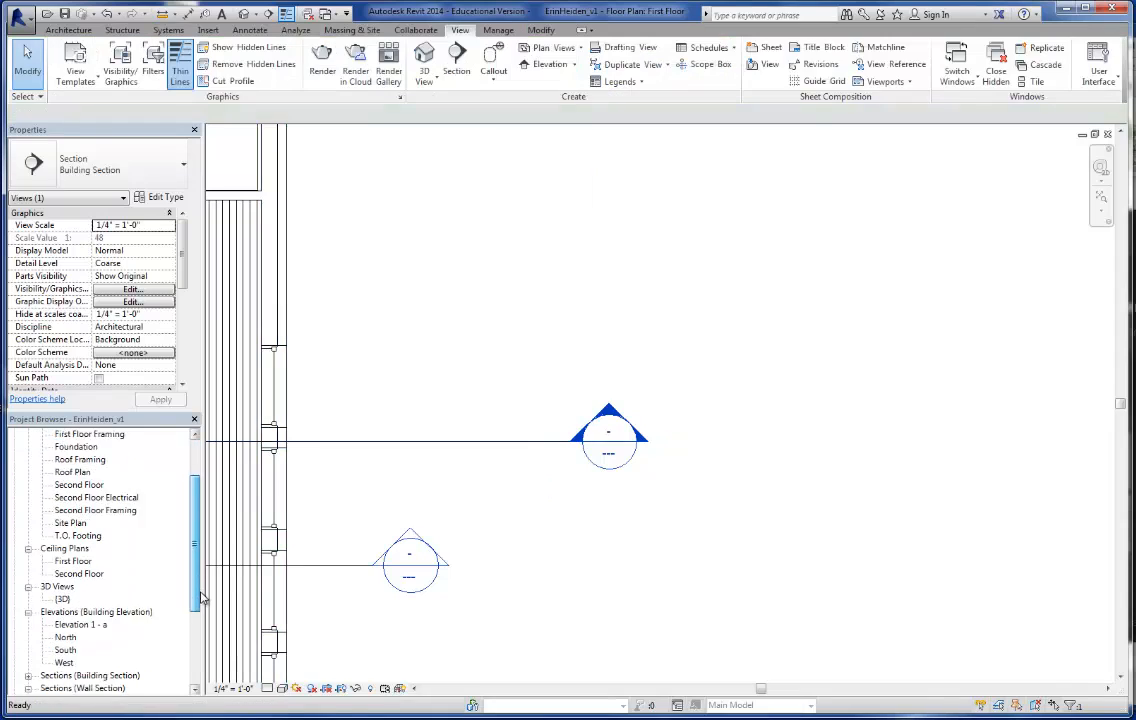
scroll(150, 600, "down", 2)
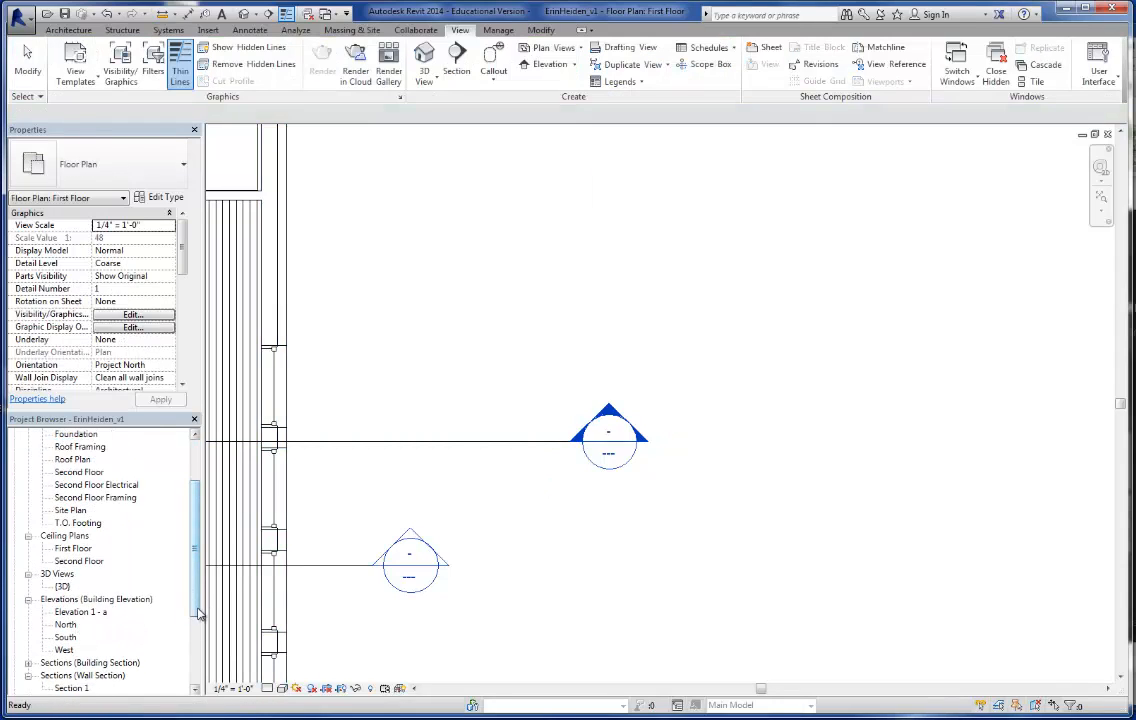
scroll(150, 620, "down", 1)
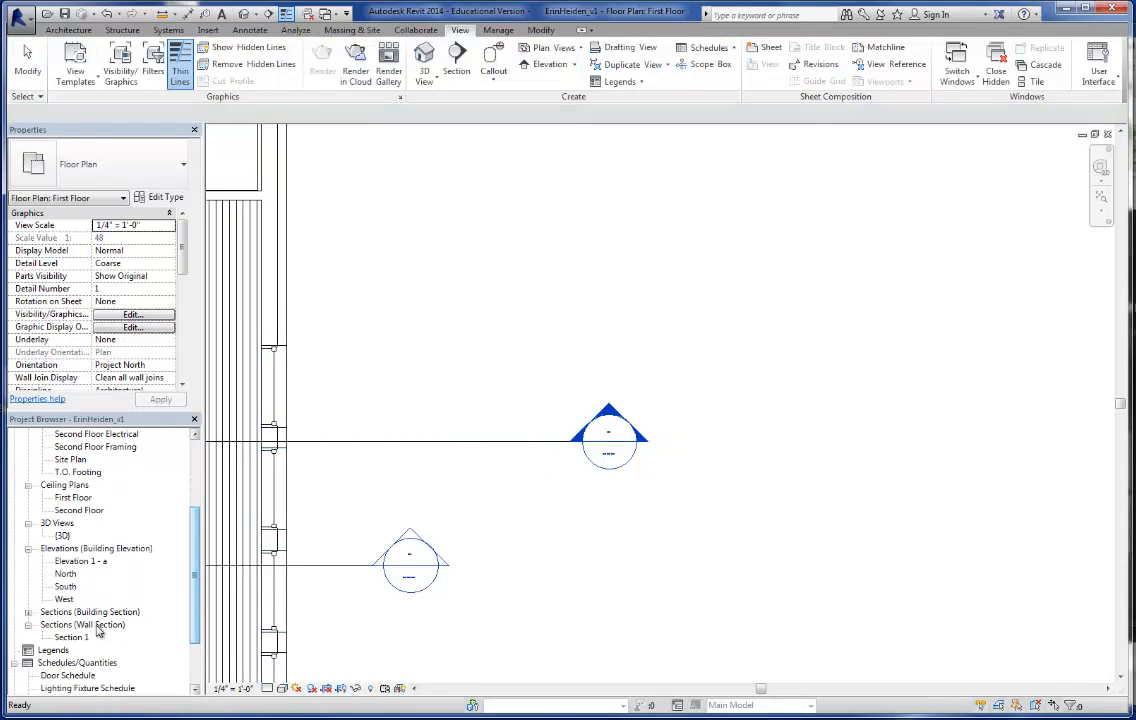
left_click(28, 612)
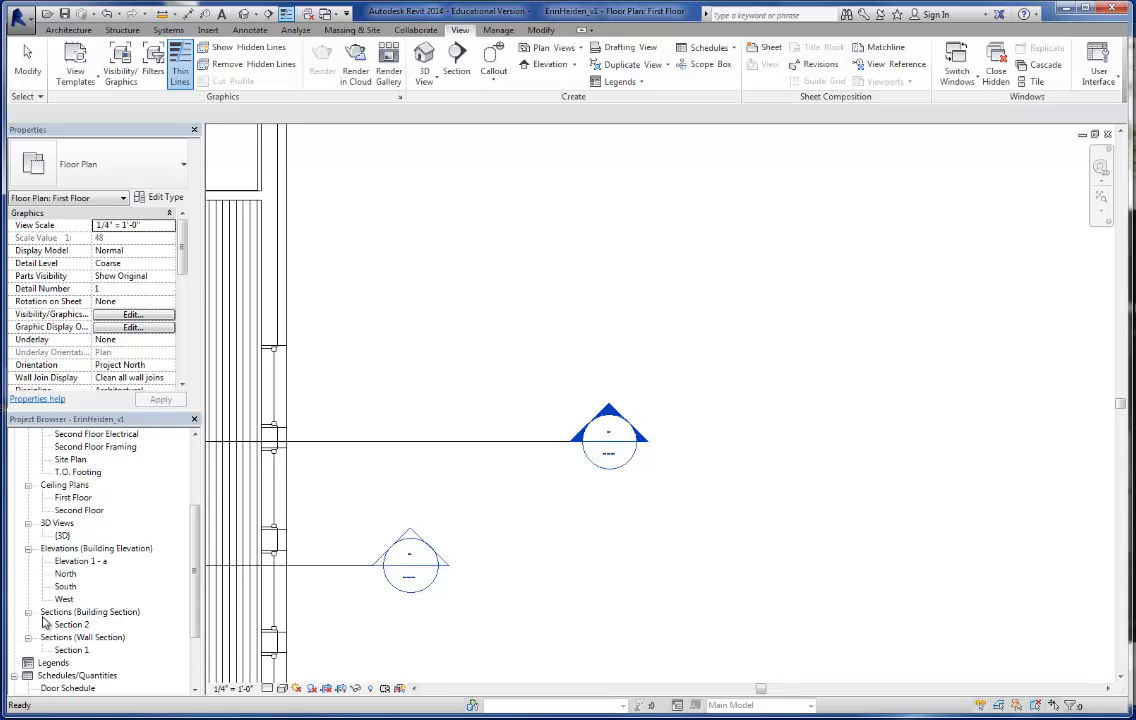
double_click(72, 624)
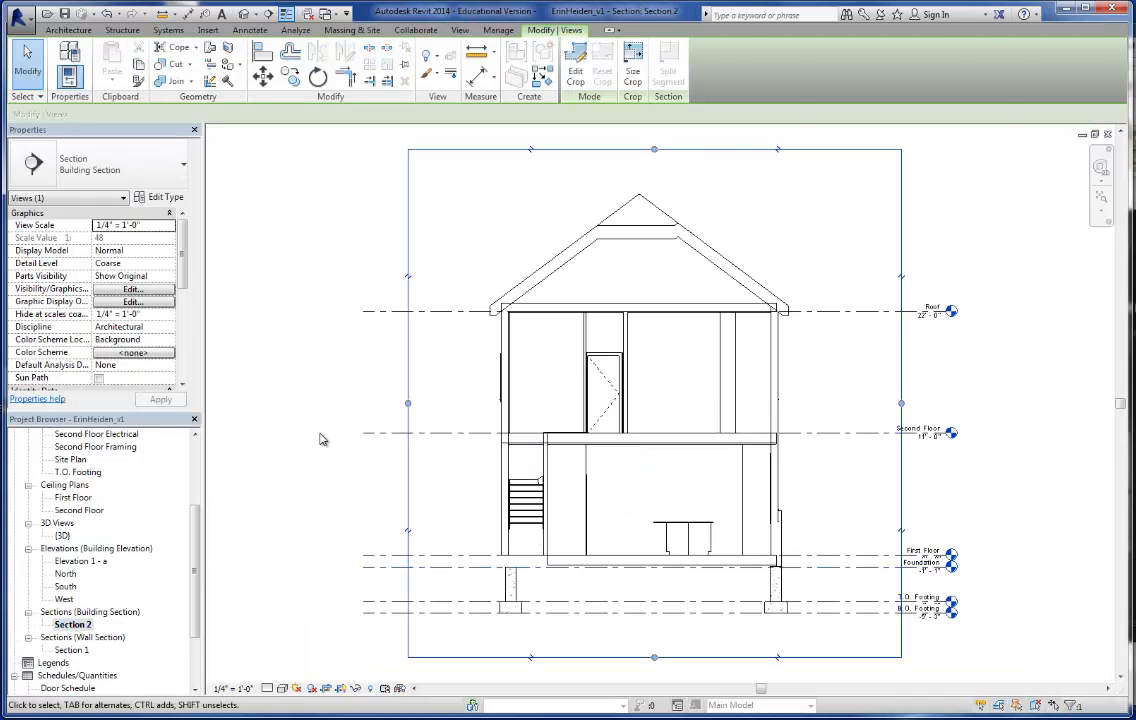
left_click(322, 439)
scroll(810, 545, "up", 3)
scroll(805, 545, "up", 4)
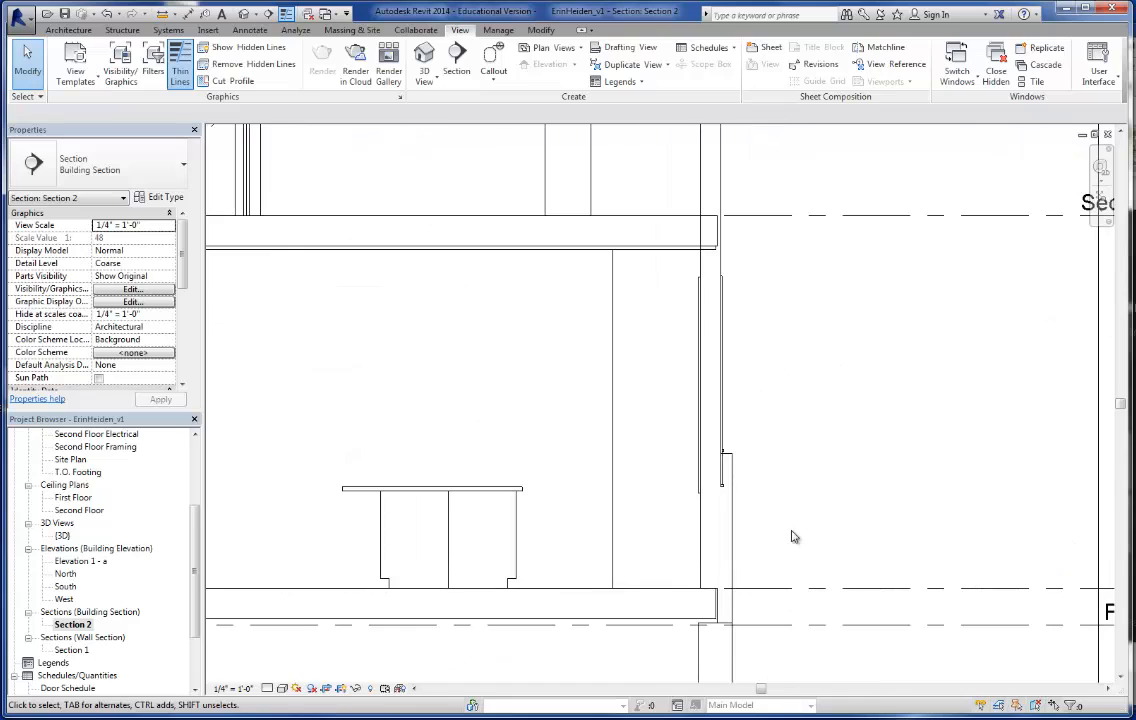
- Set the Section 2 view's detail level to Fine and examine the second-floor junction at the exterior wall
left_click(267, 688)
left_click(285, 671)
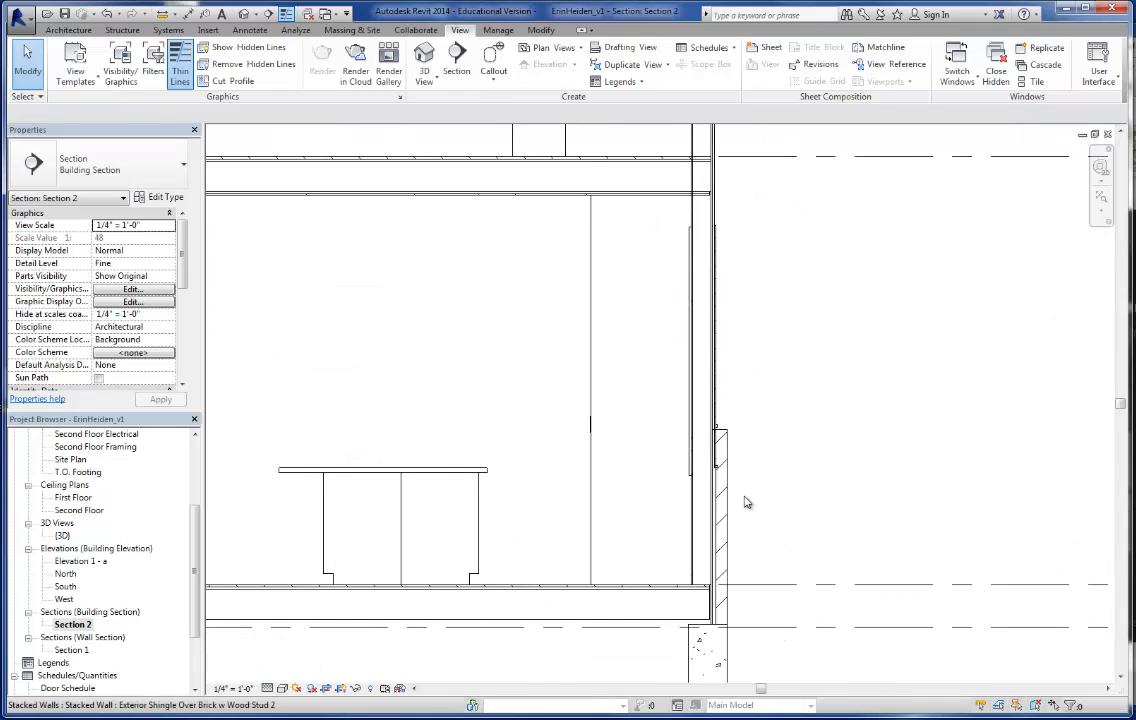
middle_click_drag(629, 444, 571, 519)
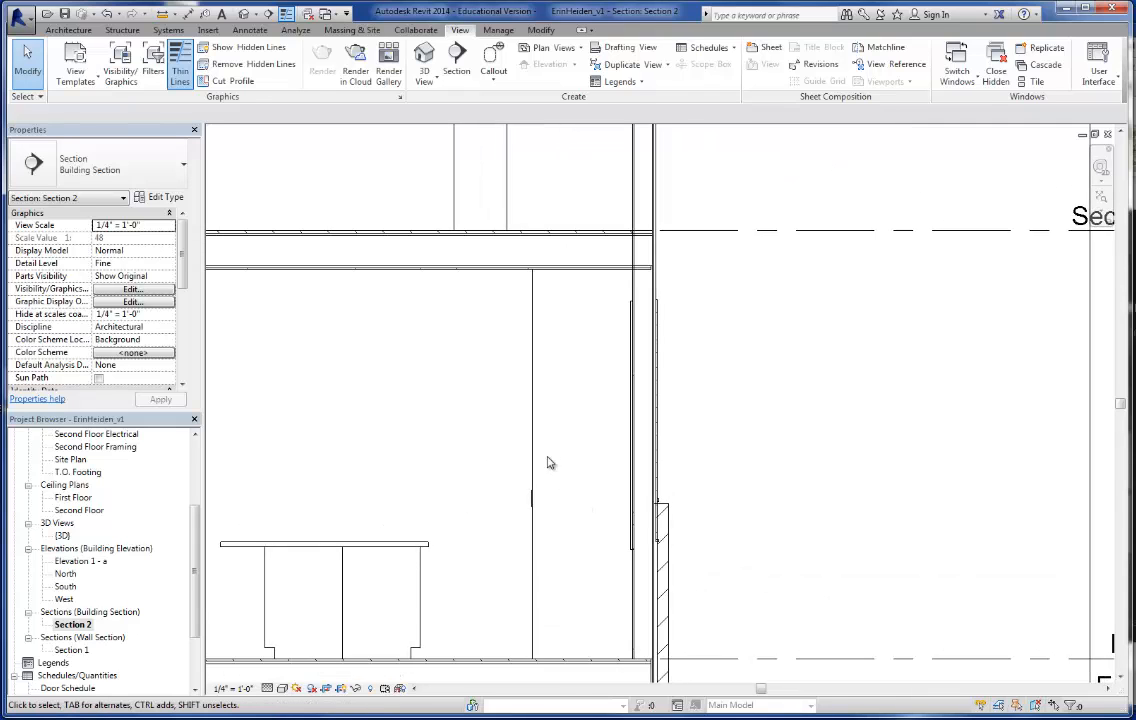
scroll(549, 460, "down", 2)
scroll(622, 636, "up", 1)
middle_click_drag(575, 324, 560, 426)
scroll(560, 426, "up", 4)
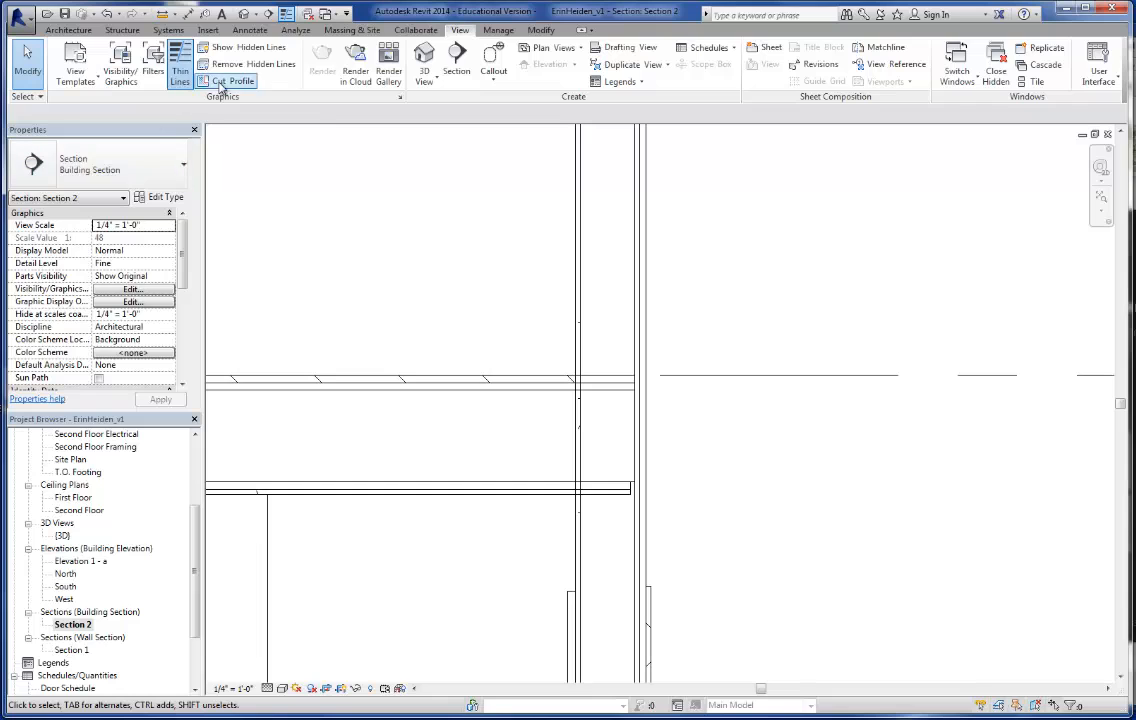
- In the Section 1 wall section, join the second-floor Wood Joist 10" floor to the exterior wall above it
double_click(75, 650)
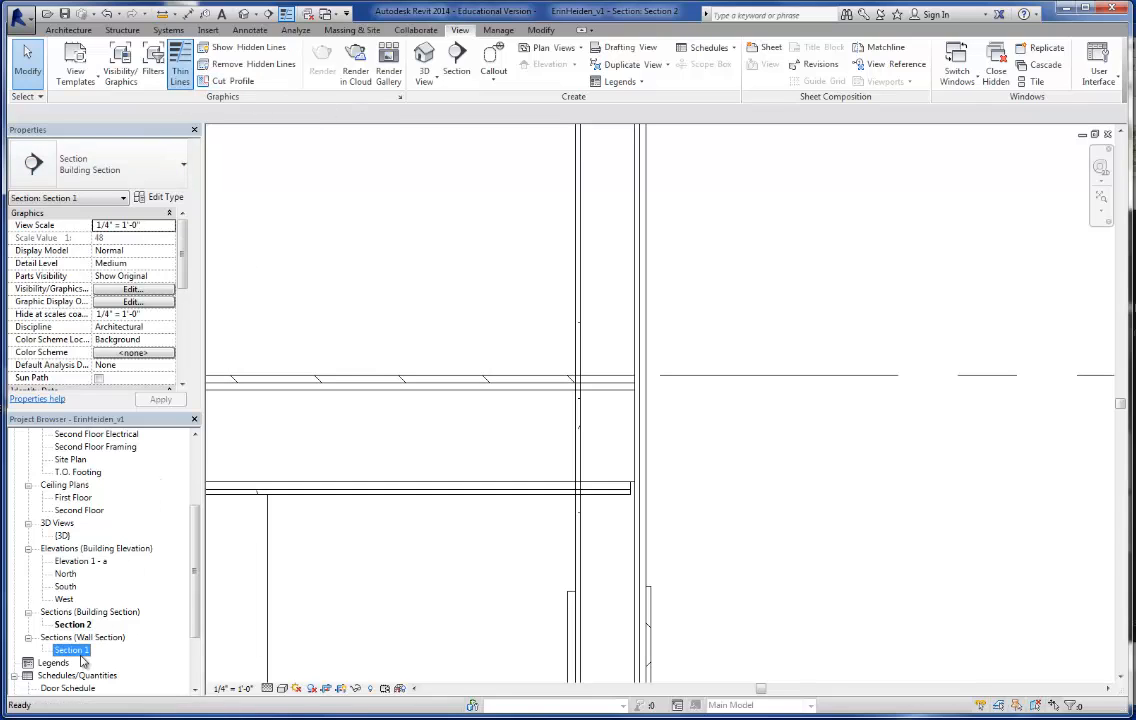
scroll(604, 438, "up", 3)
scroll(604, 438, "up", 2)
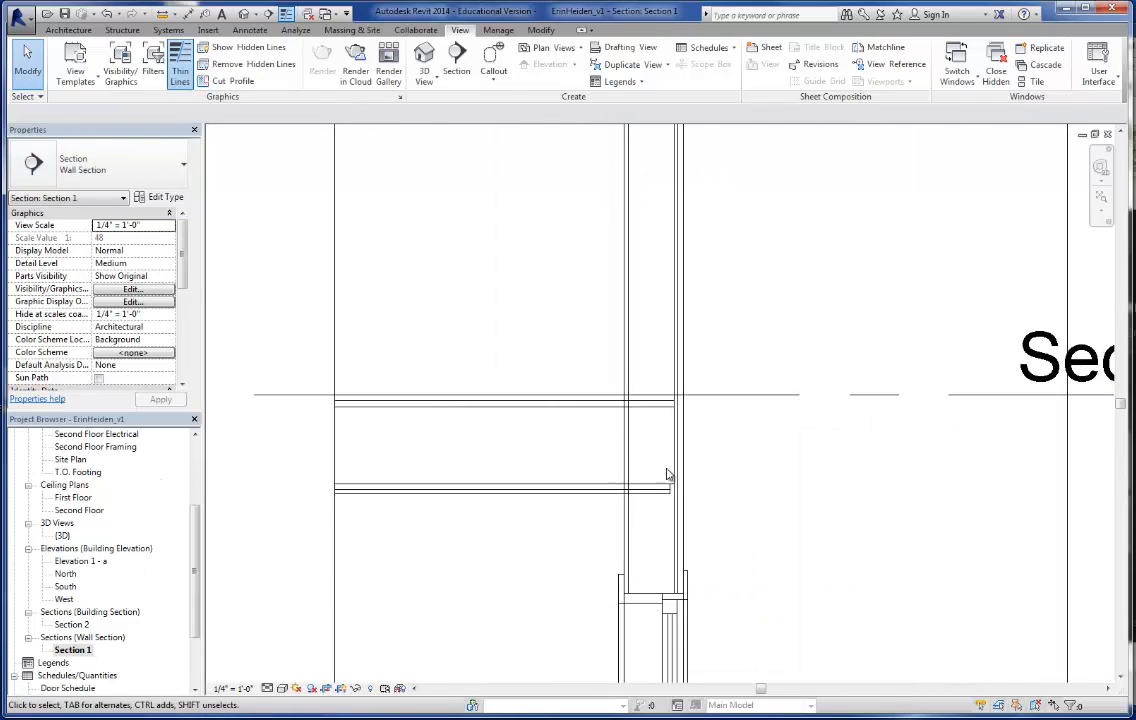
left_click(541, 31)
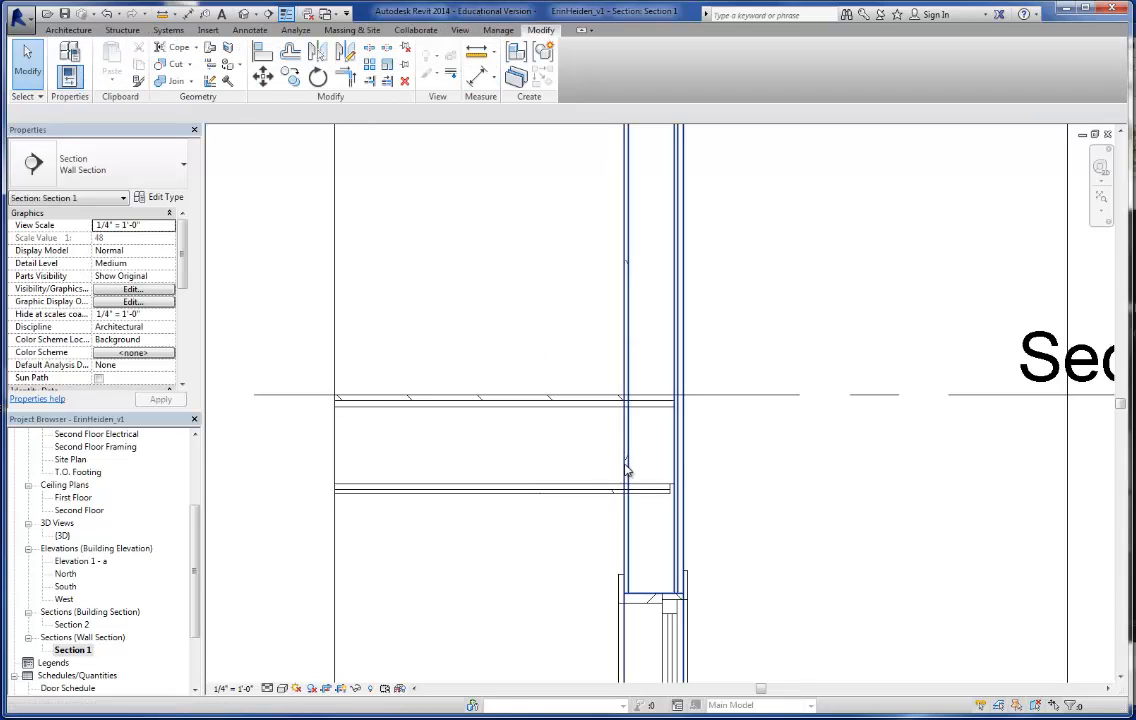
left_click(175, 82)
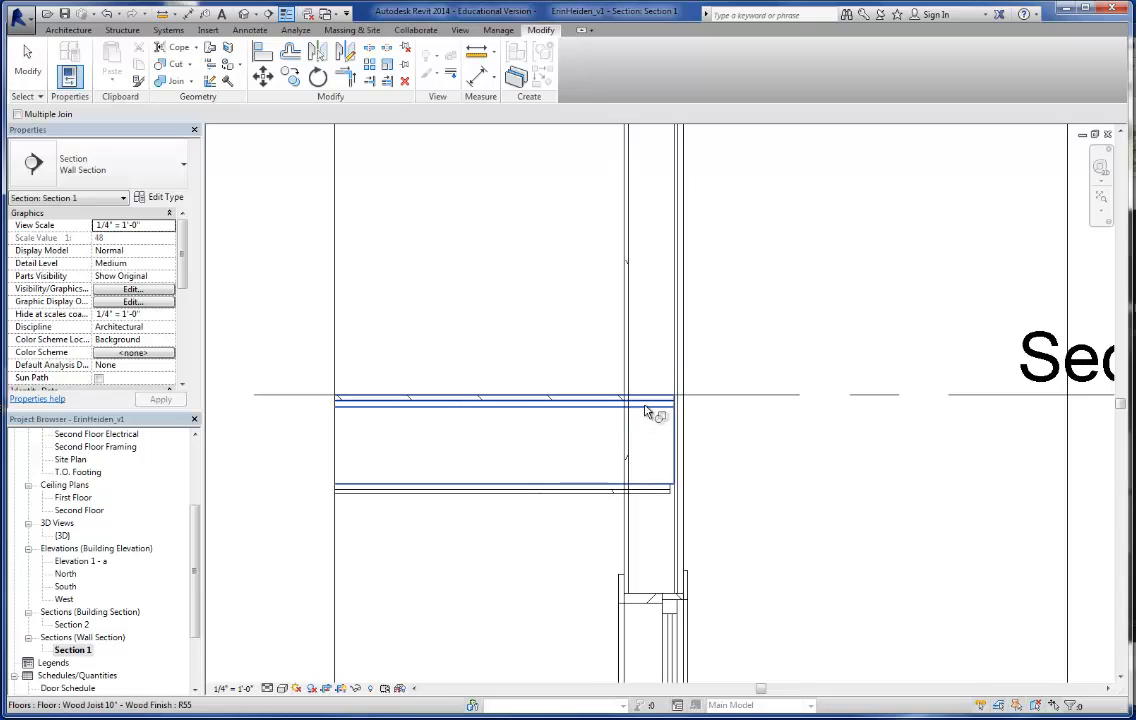
left_click(652, 411)
left_click(632, 366)
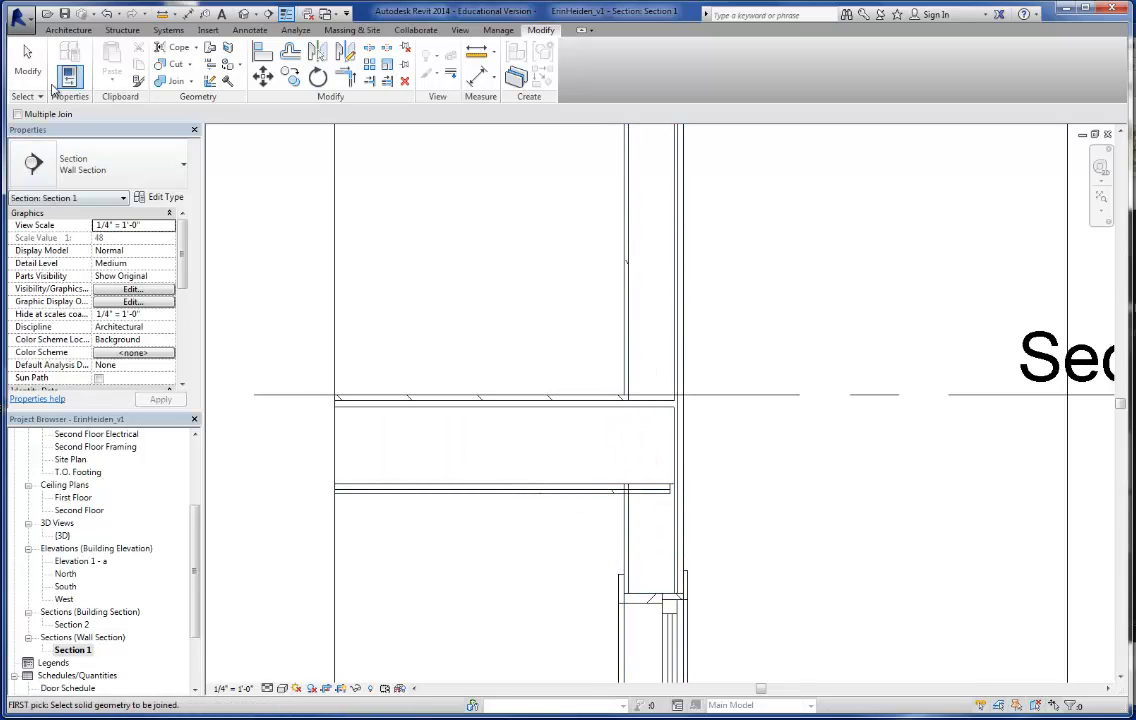
key("Escape")
- Start editing the boundary of the first-floor GWB on Furring ceiling in the First Floor plan
left_click(550, 489)
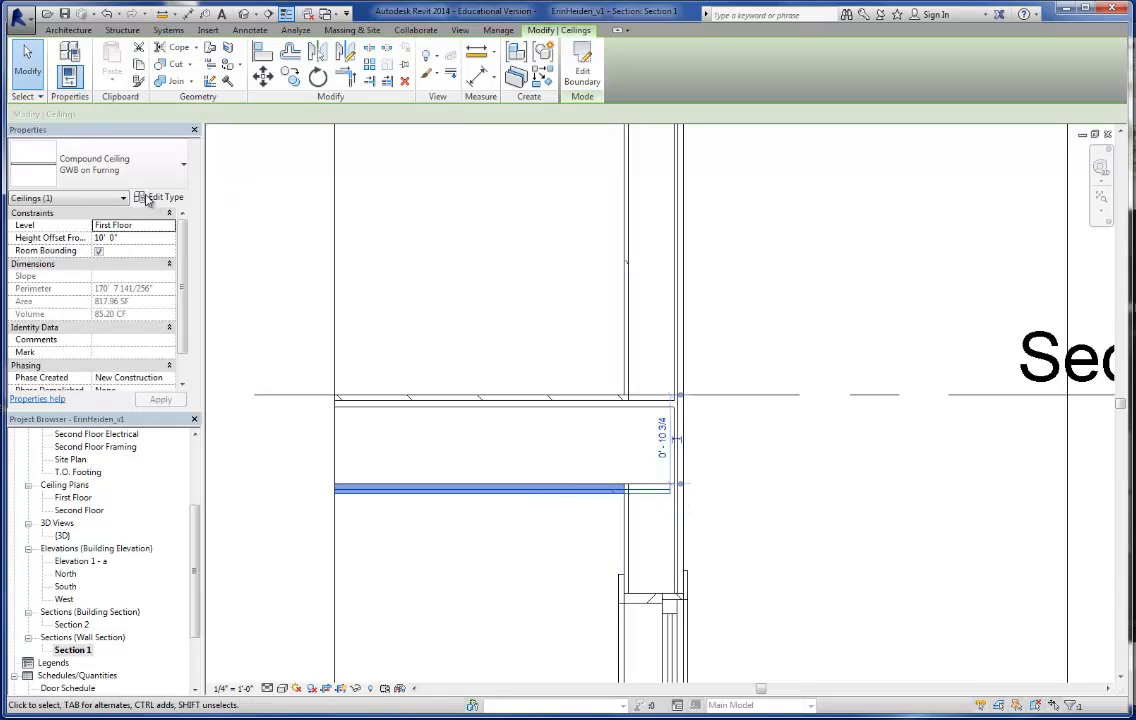
left_click(582, 70)
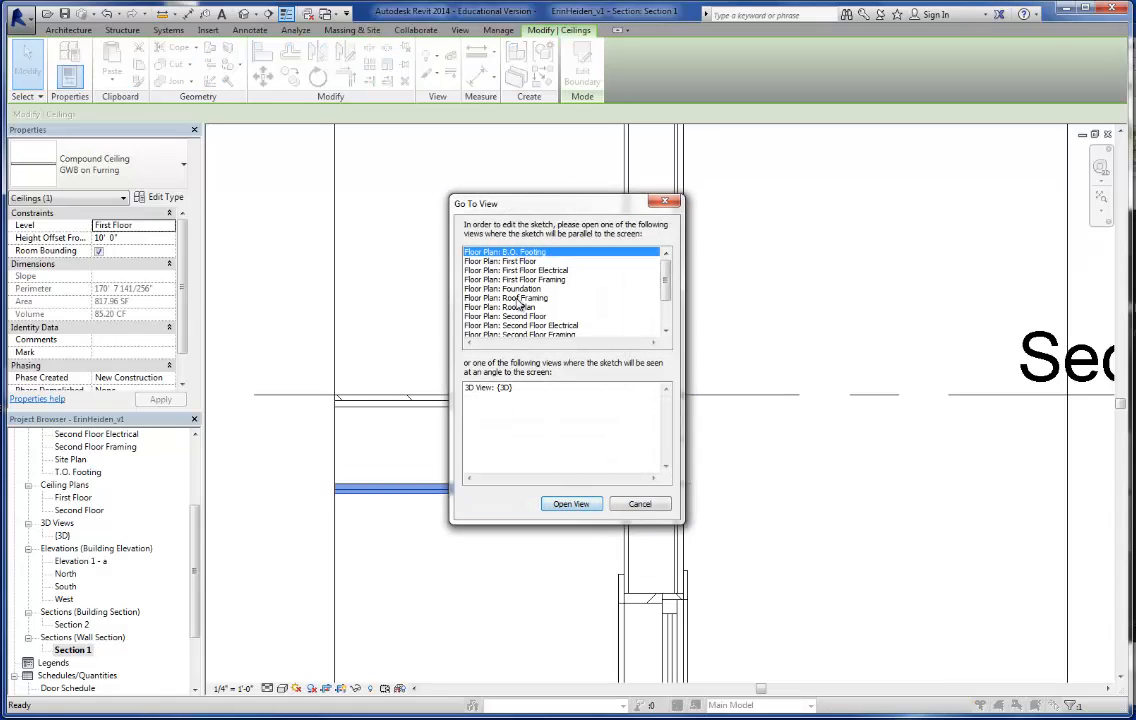
double_click(530, 263)
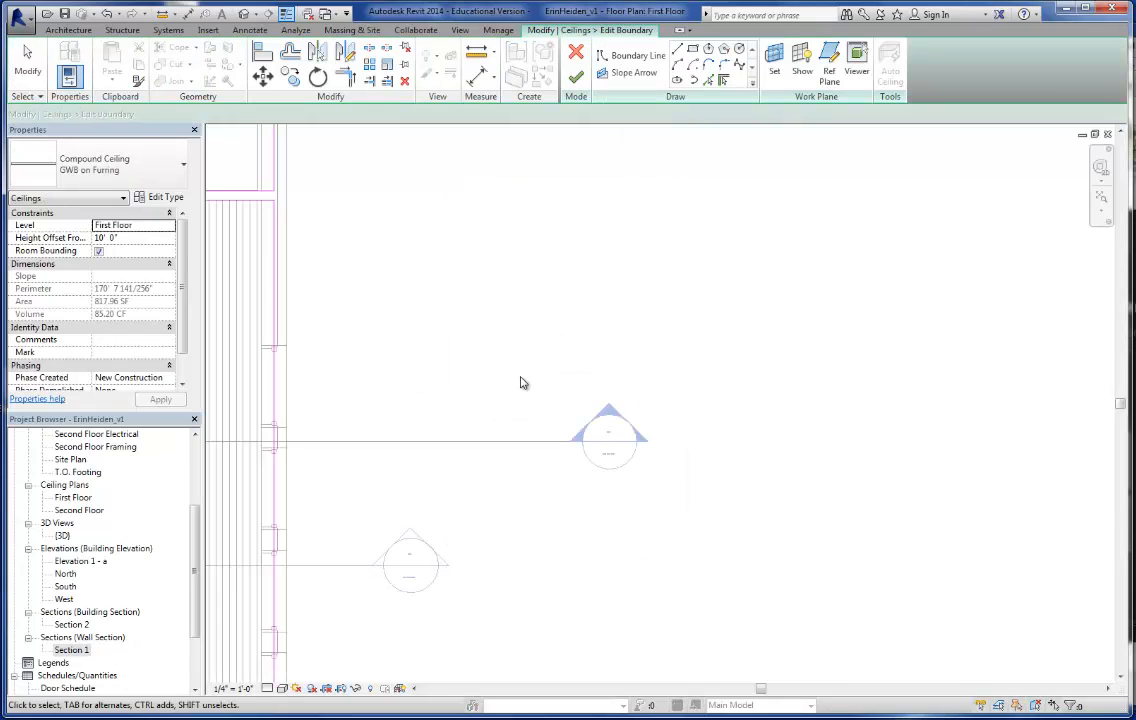
middle_click_drag(359, 460, 588, 430)
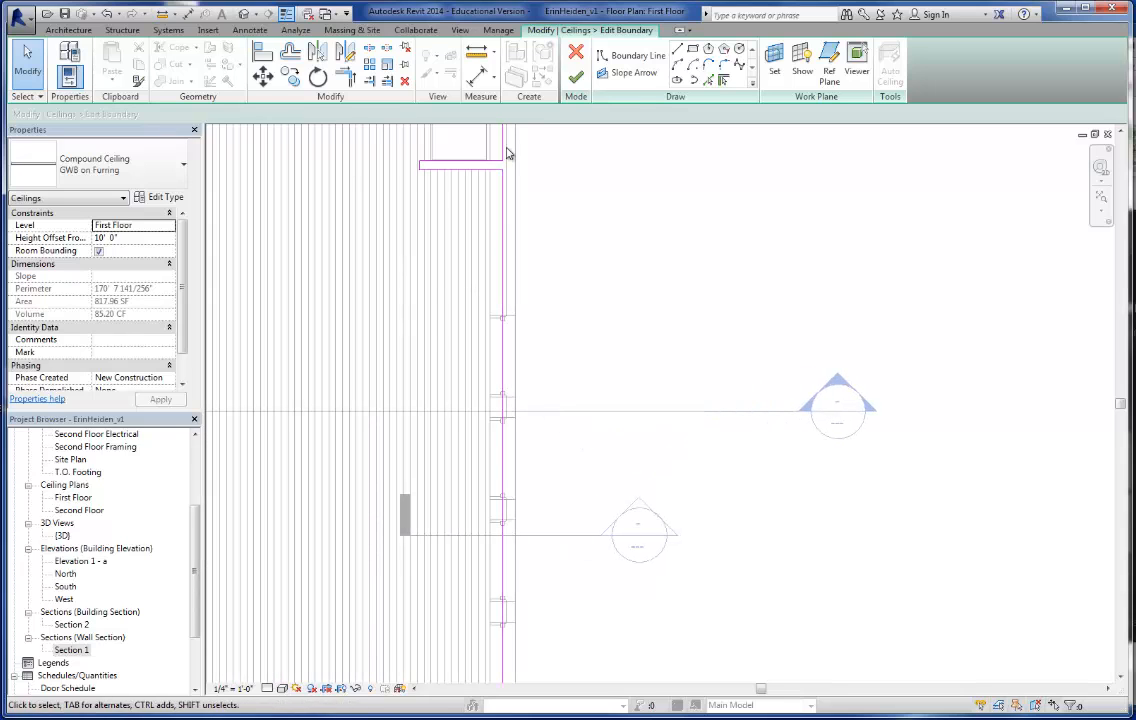
- Align the ceiling boundary at the exterior wall to the wall's interior face, preferring Wall faces, and finish the sketch
left_click(262, 54)
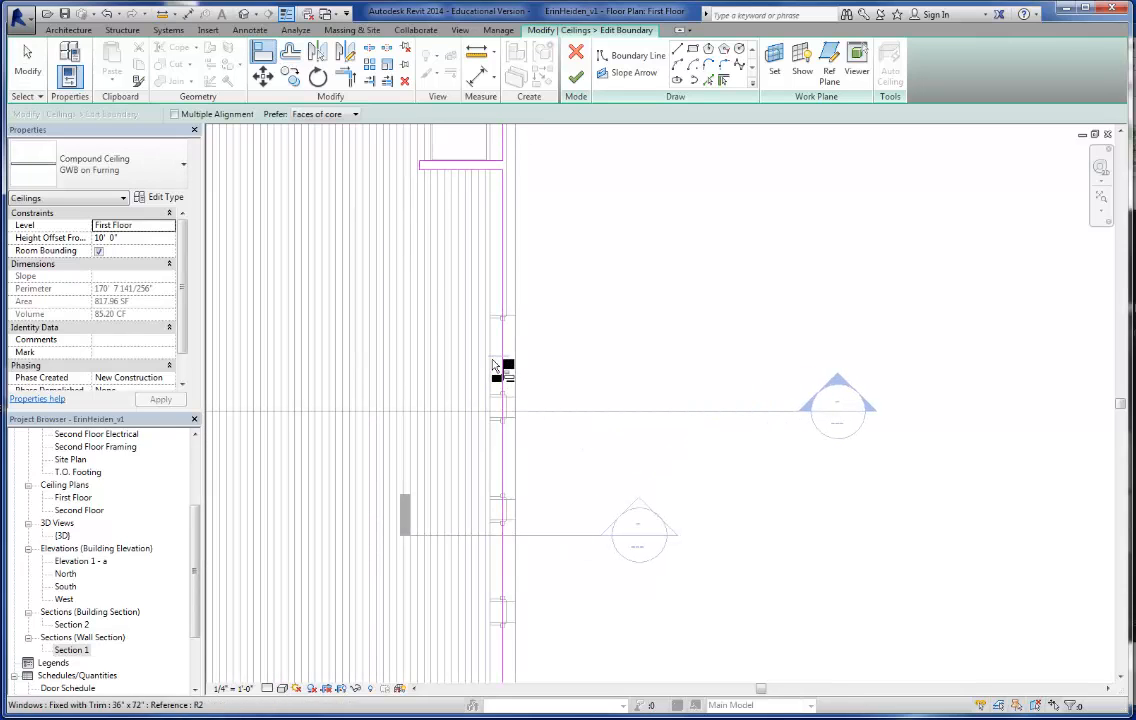
scroll(500, 318, "up", 5)
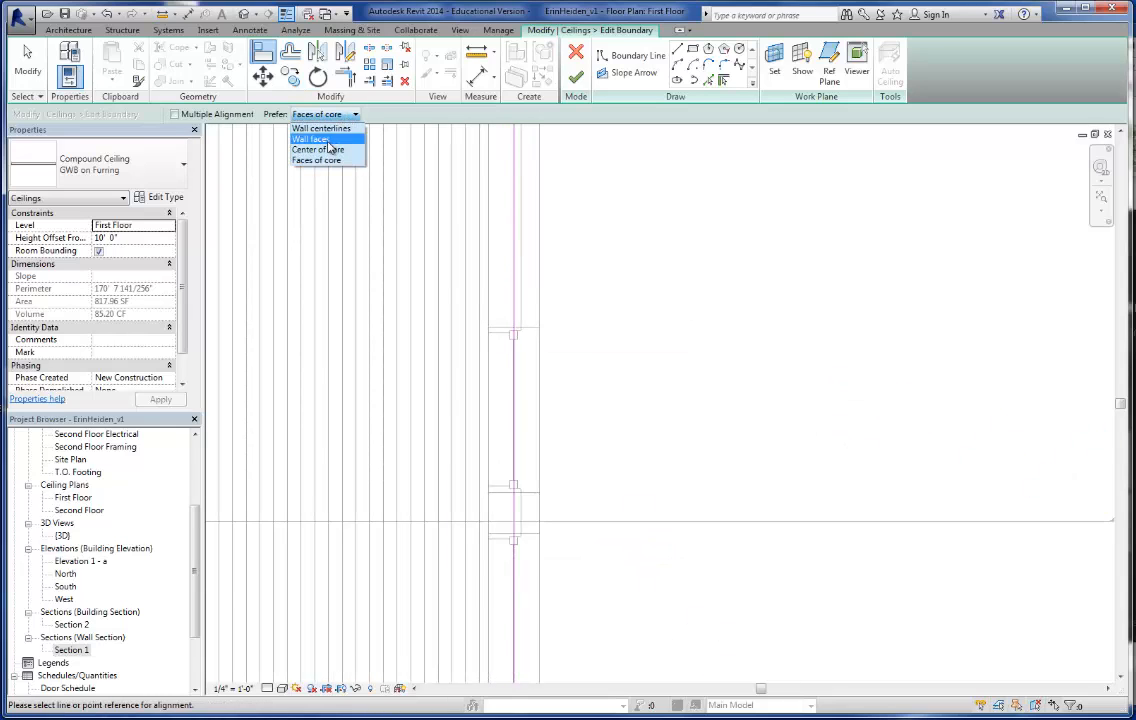
left_click(326, 140)
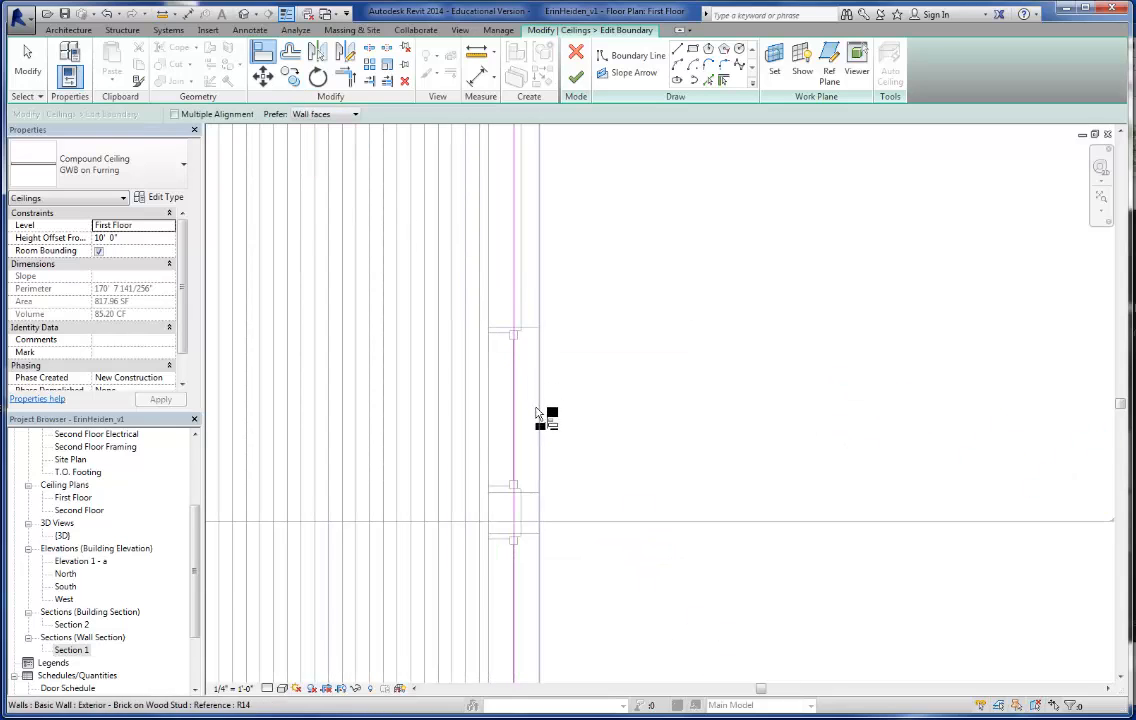
left_click(489, 436)
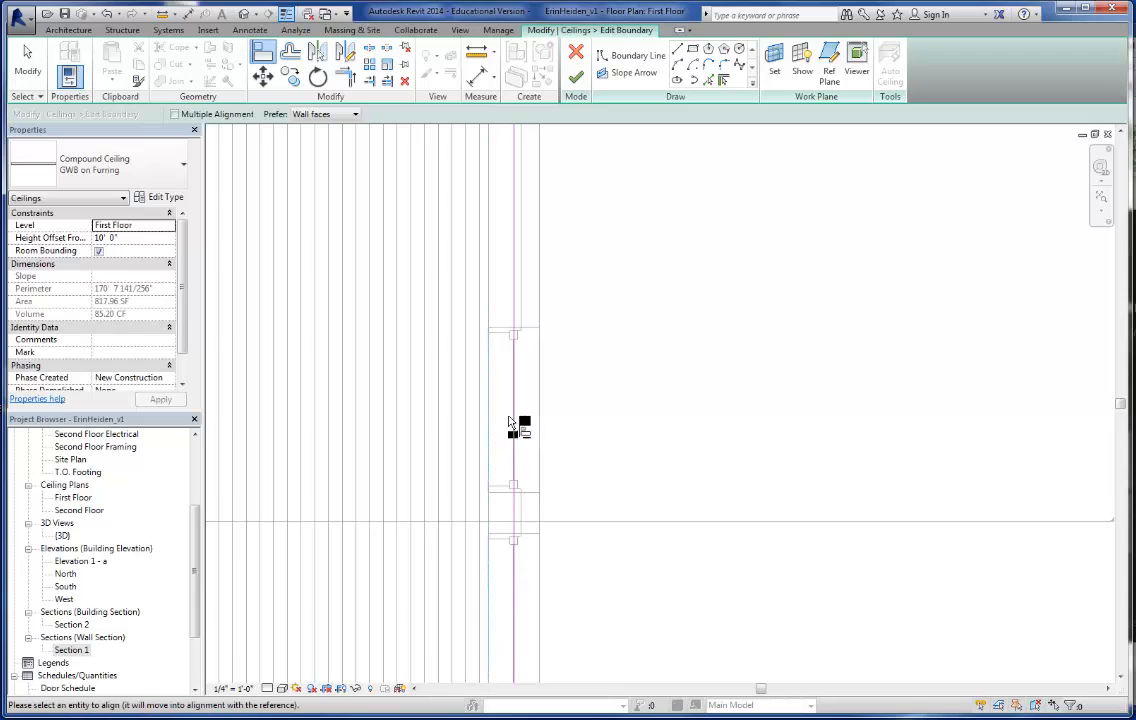
left_click(516, 328)
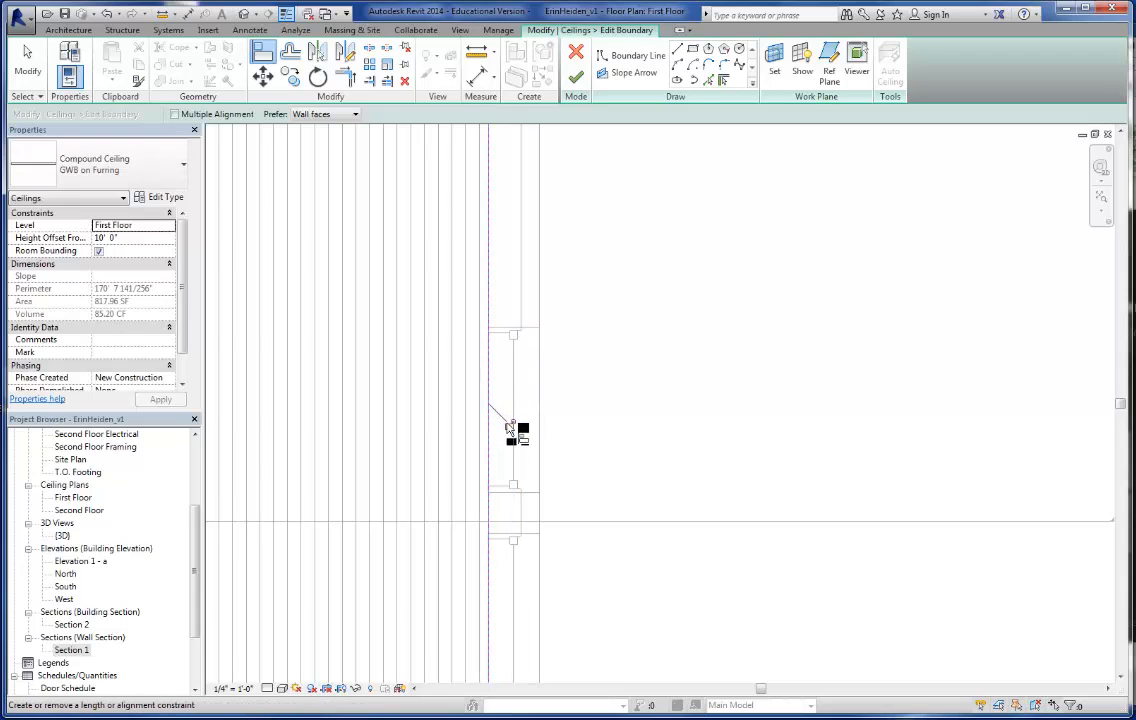
scroll(634, 347, "down", 2)
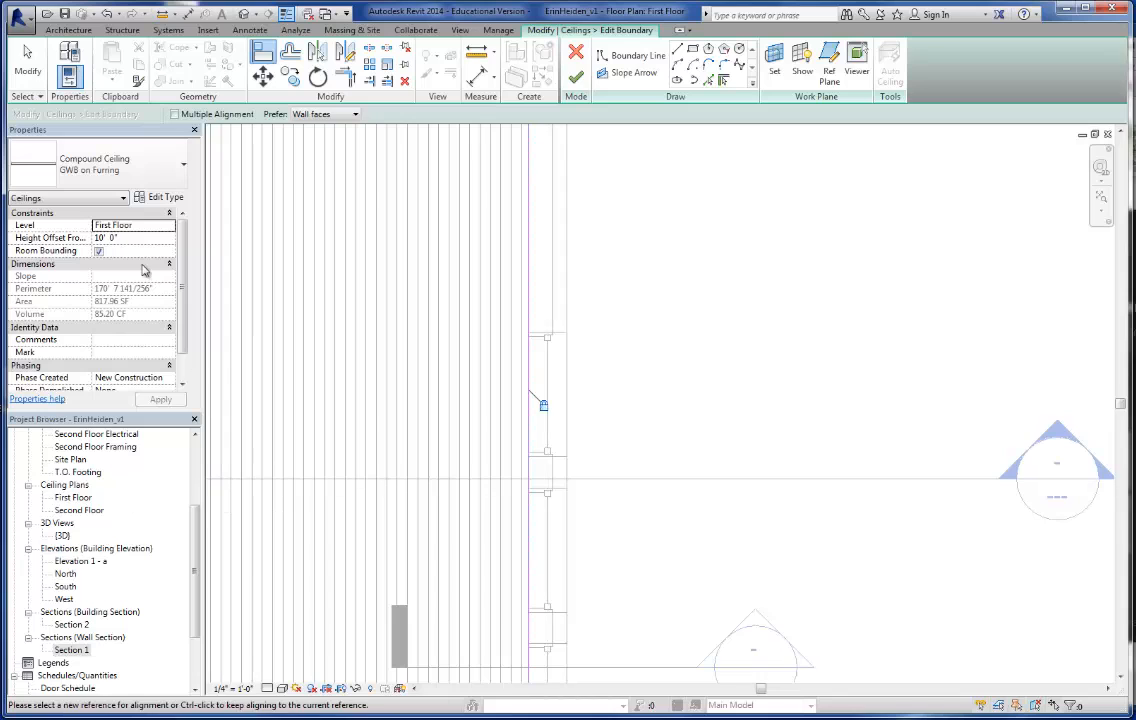
left_click(576, 78)
- Deselect the ceiling in Section 1 and examine the floor and ceiling junctions there and across the whole Section 2 building section
double_click(71, 650)
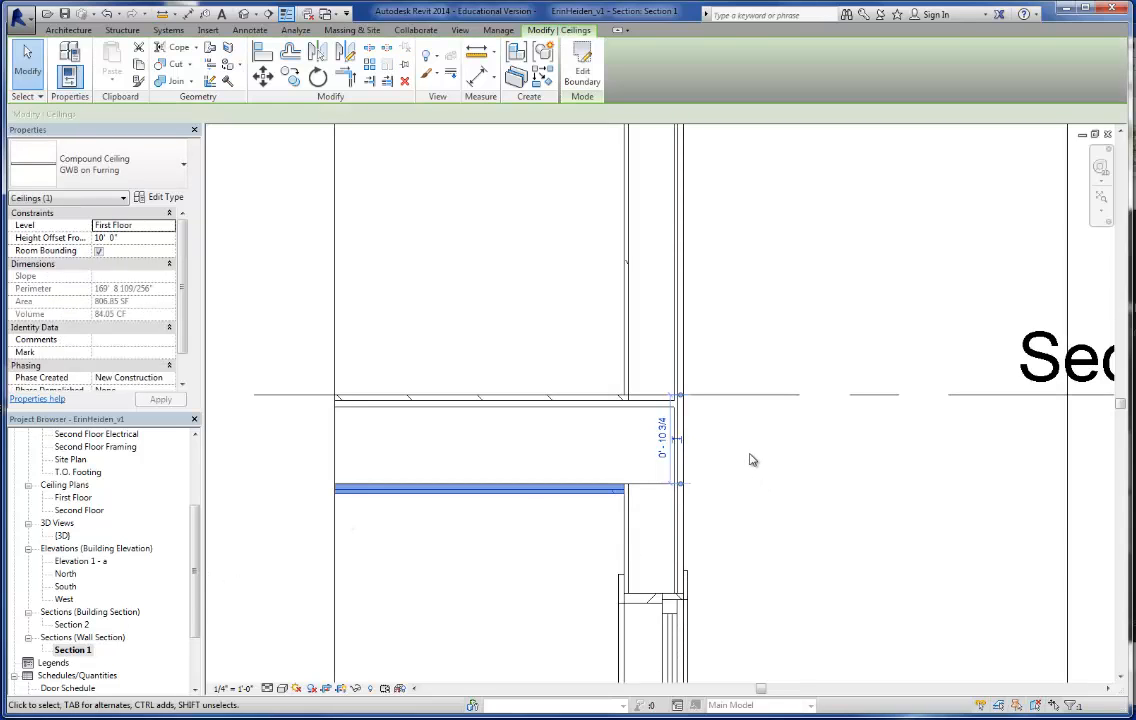
left_click(752, 460)
scroll(745, 440, "up", 3)
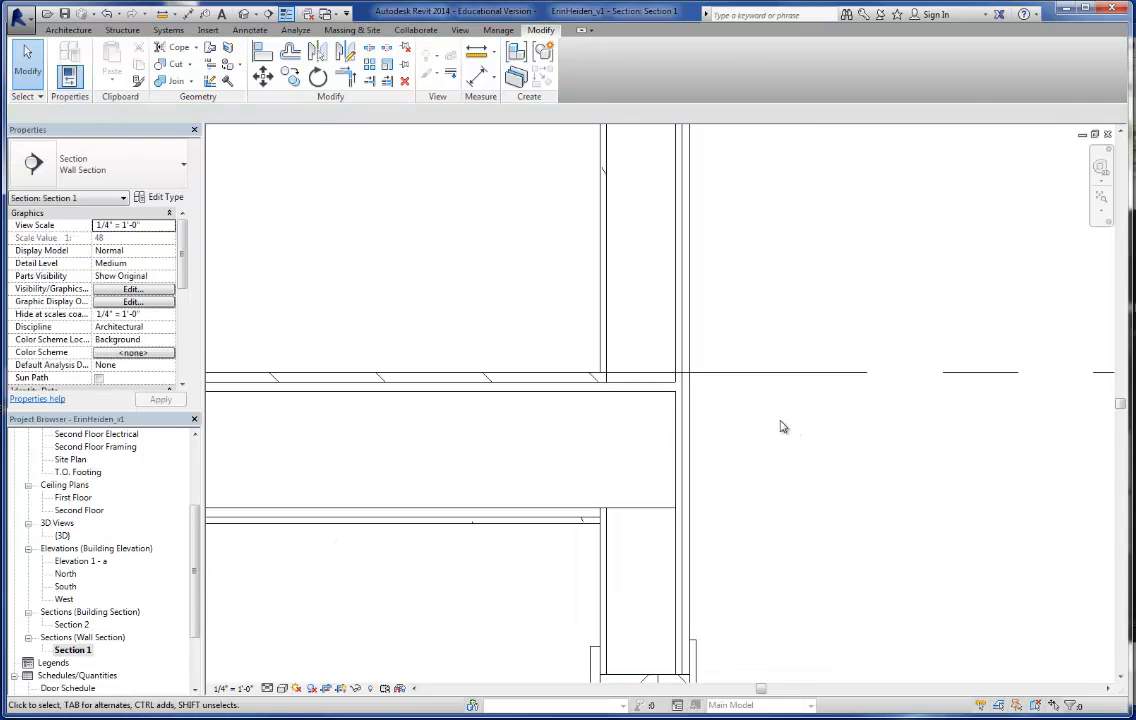
scroll(700, 399, "up", 1)
scroll(618, 398, "down", 5)
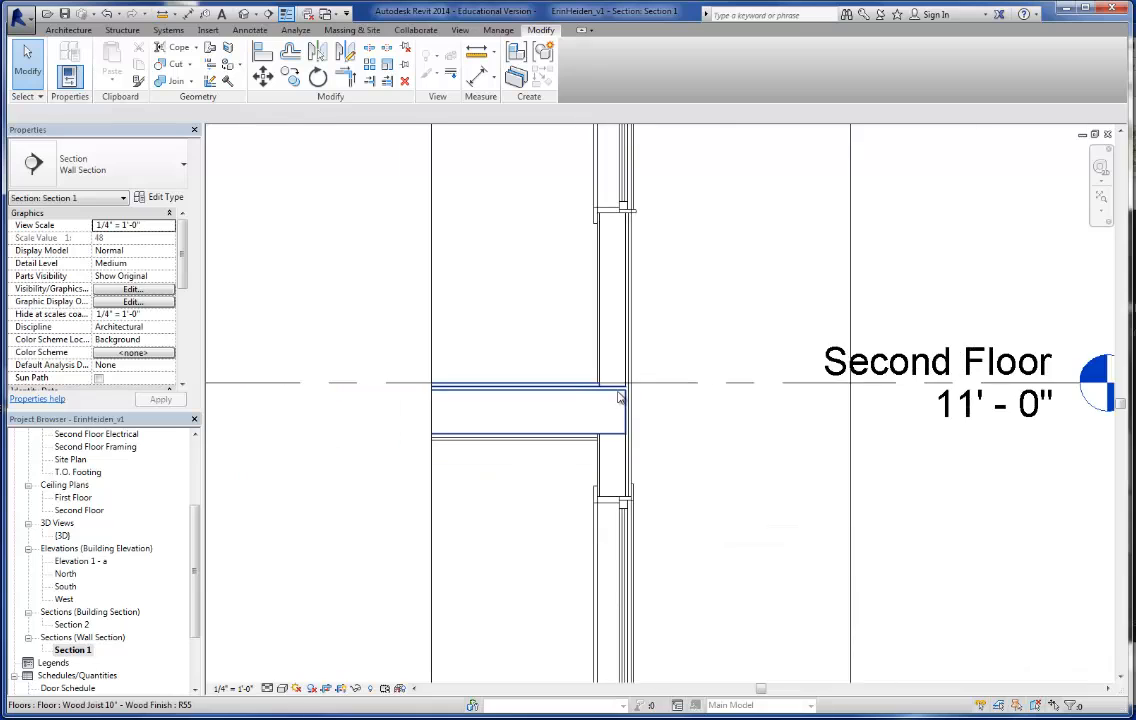
double_click(70, 624)
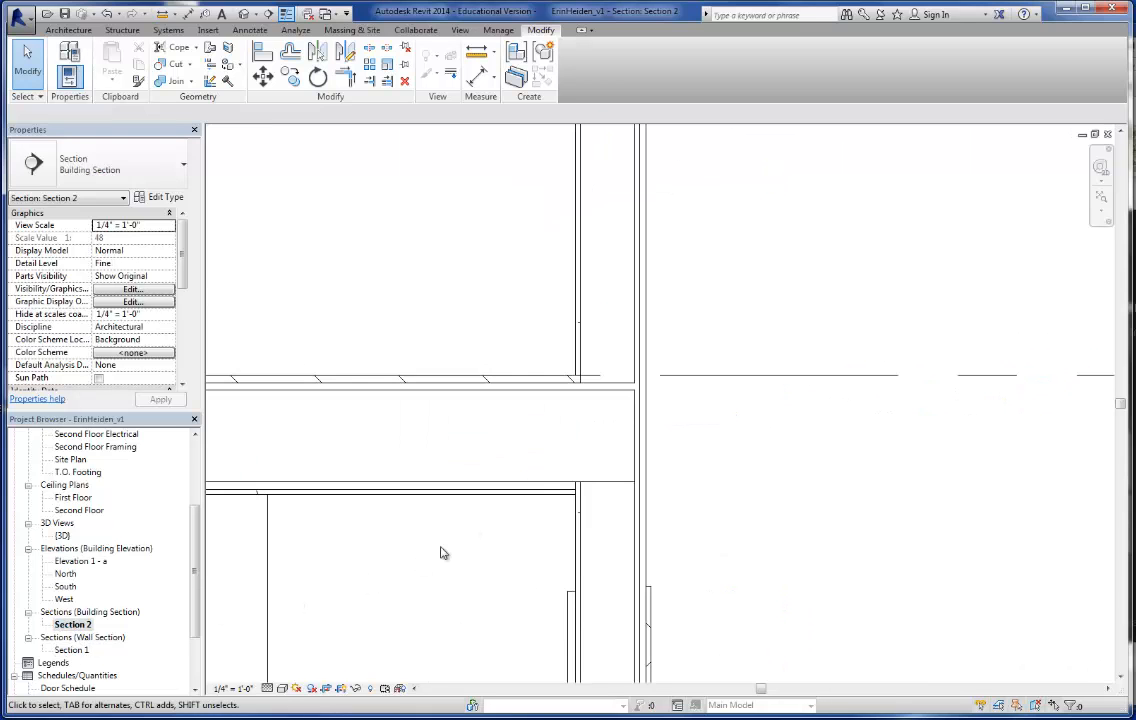
scroll(808, 464, "down", 5)
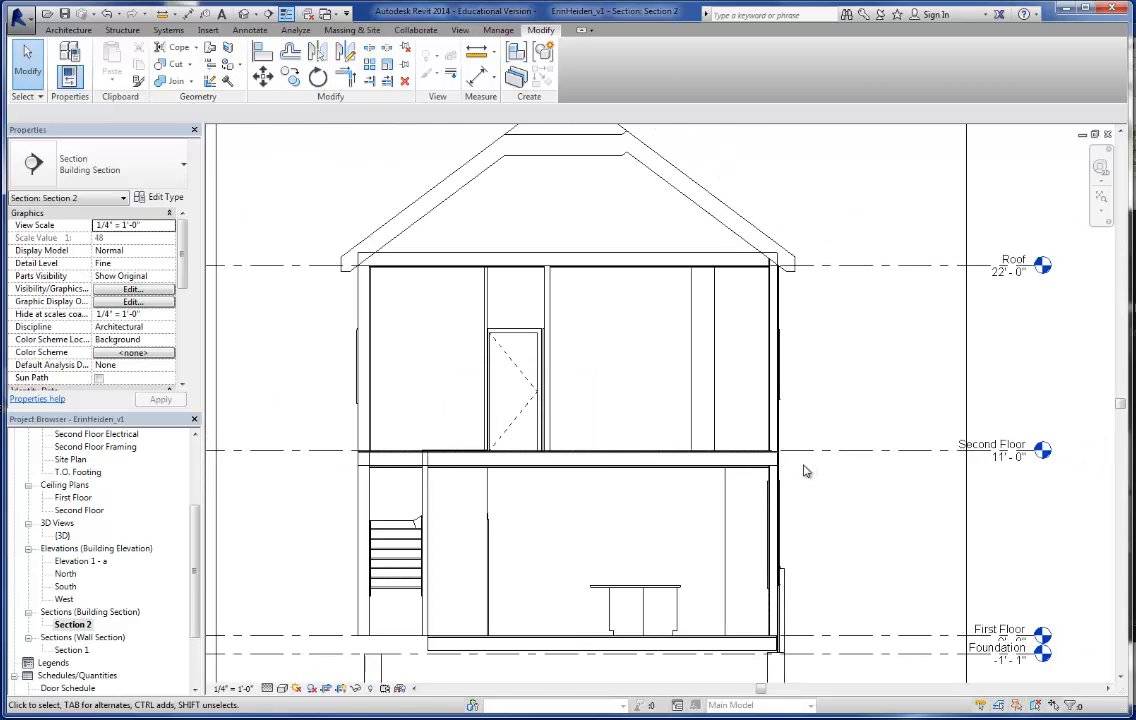
mouse_move(622, 520)
middle_mouse_down()
mouse_move(626, 489)
mouse_move(614, 520)
middle_mouse_up()
scroll(611, 494, "down", 2)
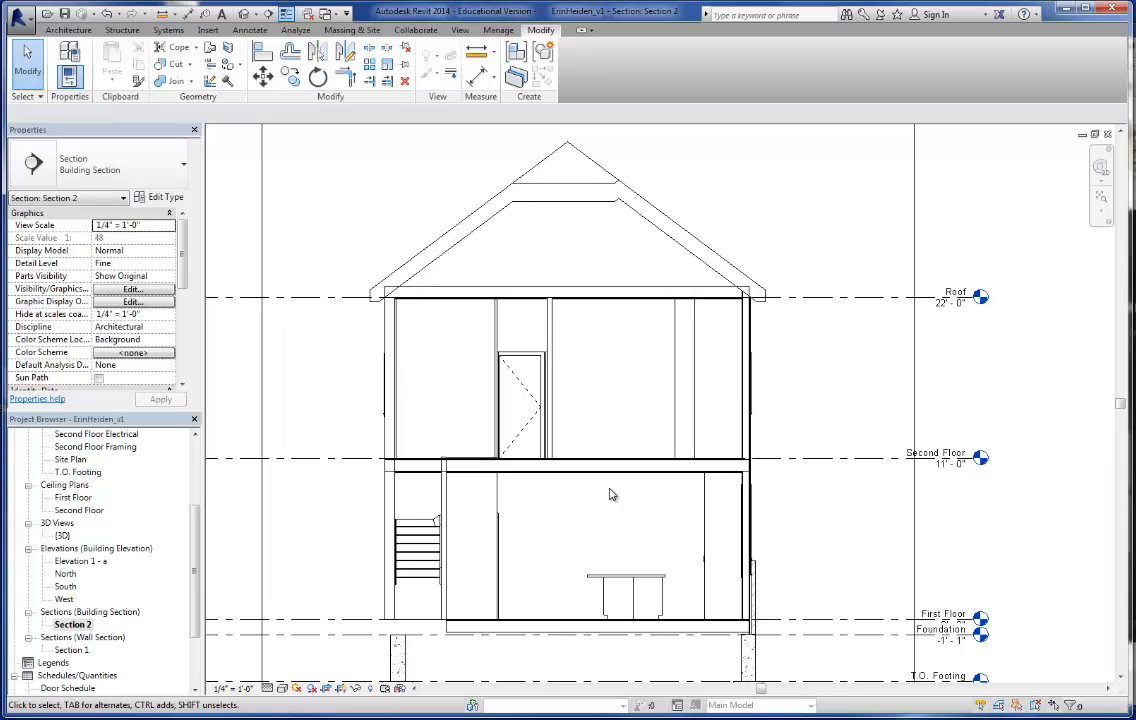